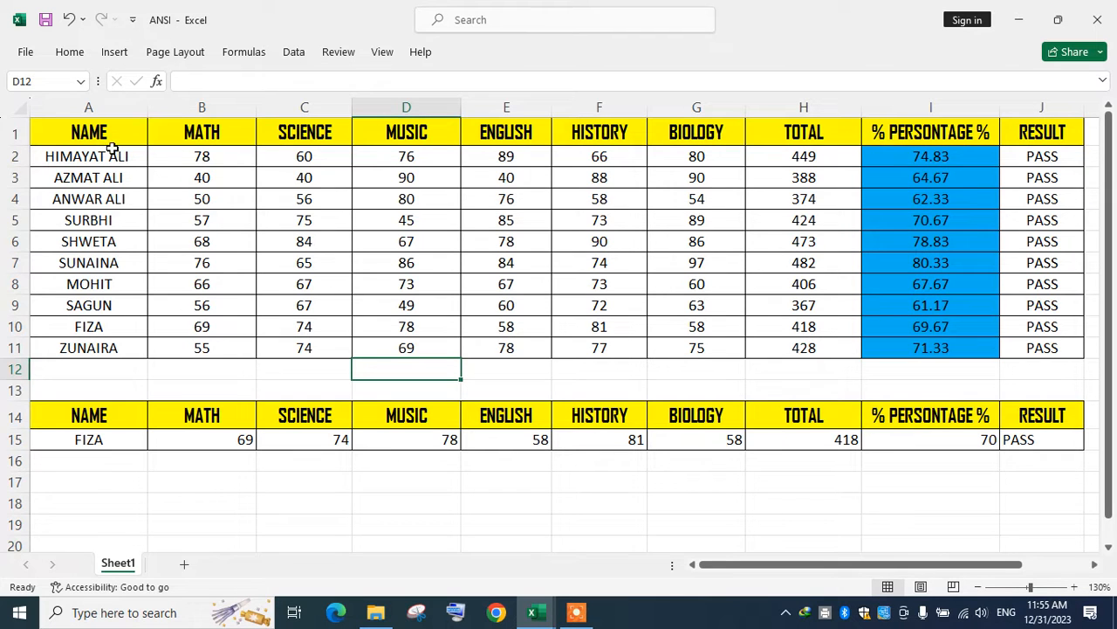
Copy the student name from A5 into the lookup cell A15 and compare the looked-up marks with row 5
{"action": "left_click_drag", "start_coordinate": [100, 133], "coordinate": [1074, 352]}
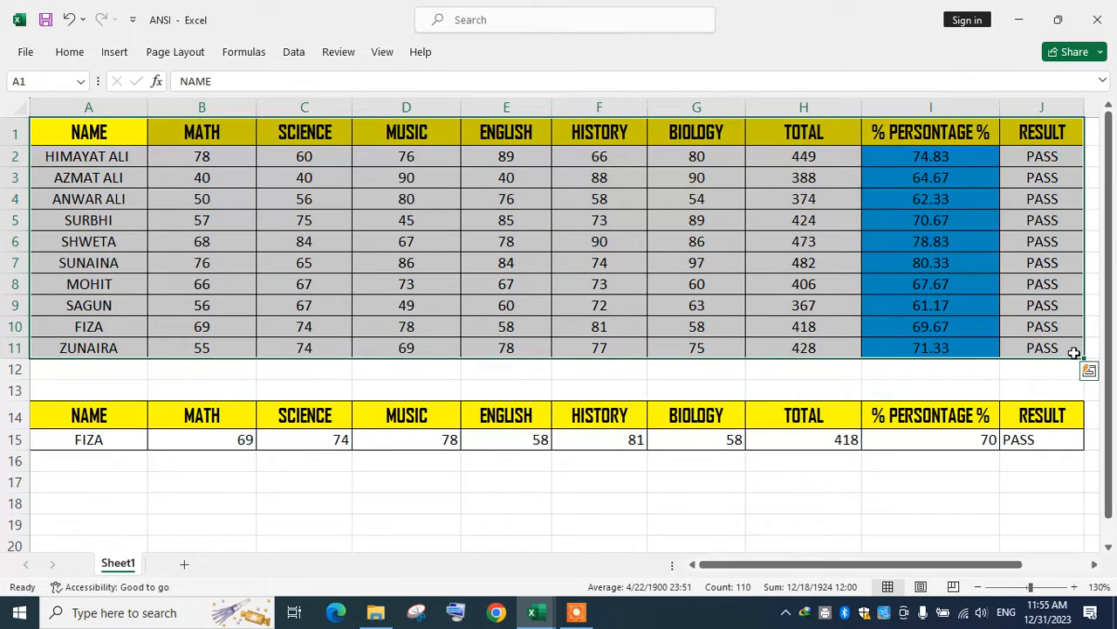
{"action": "left_click", "coordinate": [1034, 371]}
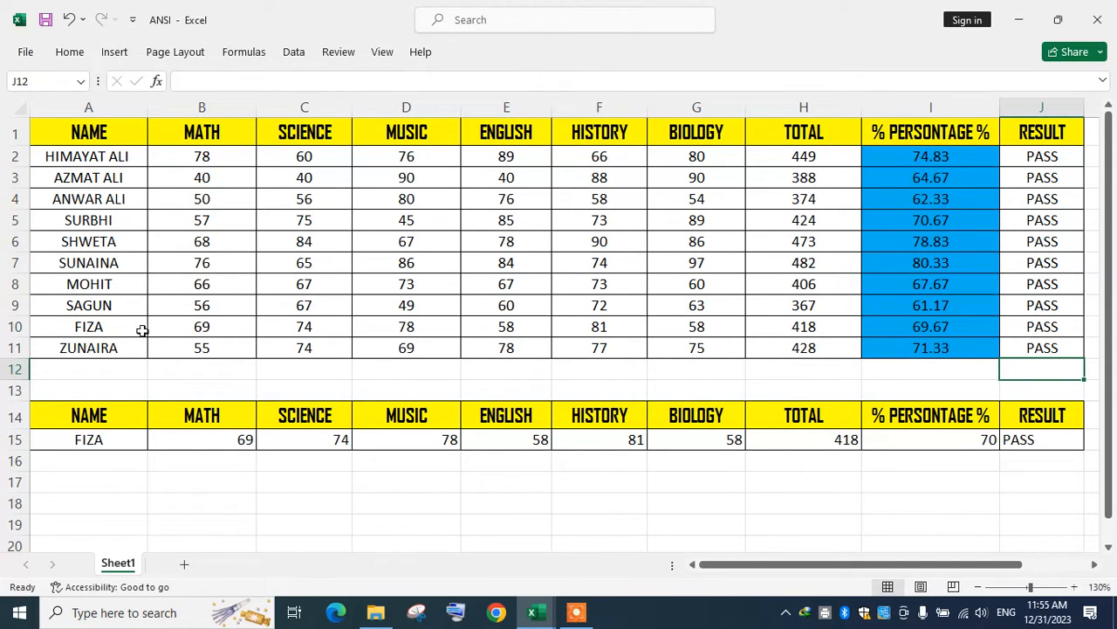
{"action": "left_click", "coordinate": [86, 217]}
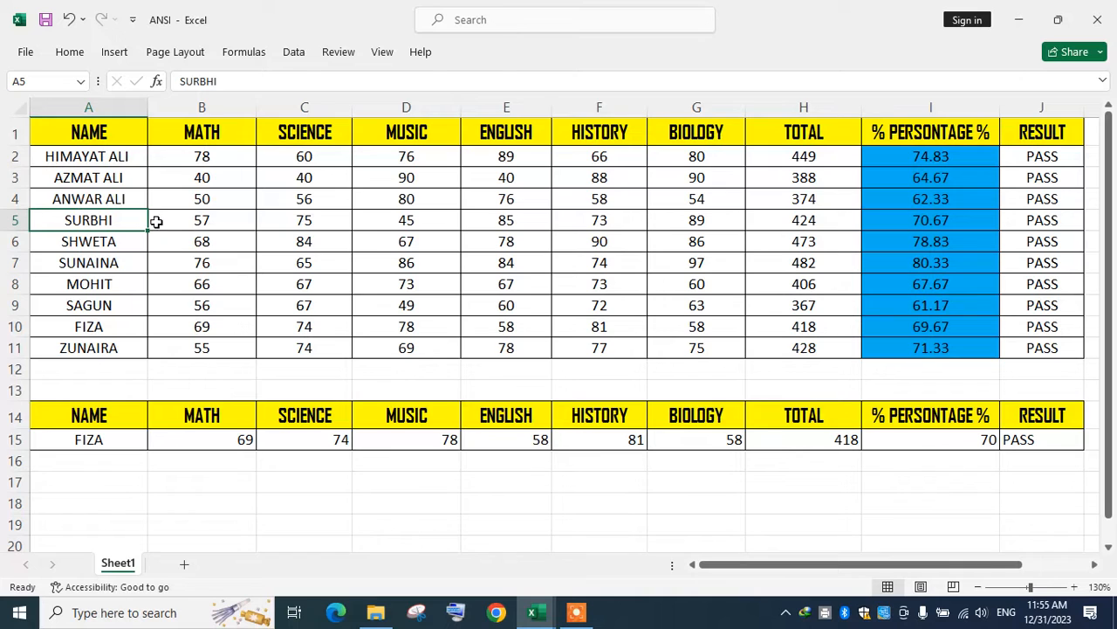
{"action": "left_click_drag", "start_coordinate": [157, 222], "coordinate": [989, 223]}
{"action": "left_click", "coordinate": [122, 224]}
{"action": "key", "text": "ctrl+c"}
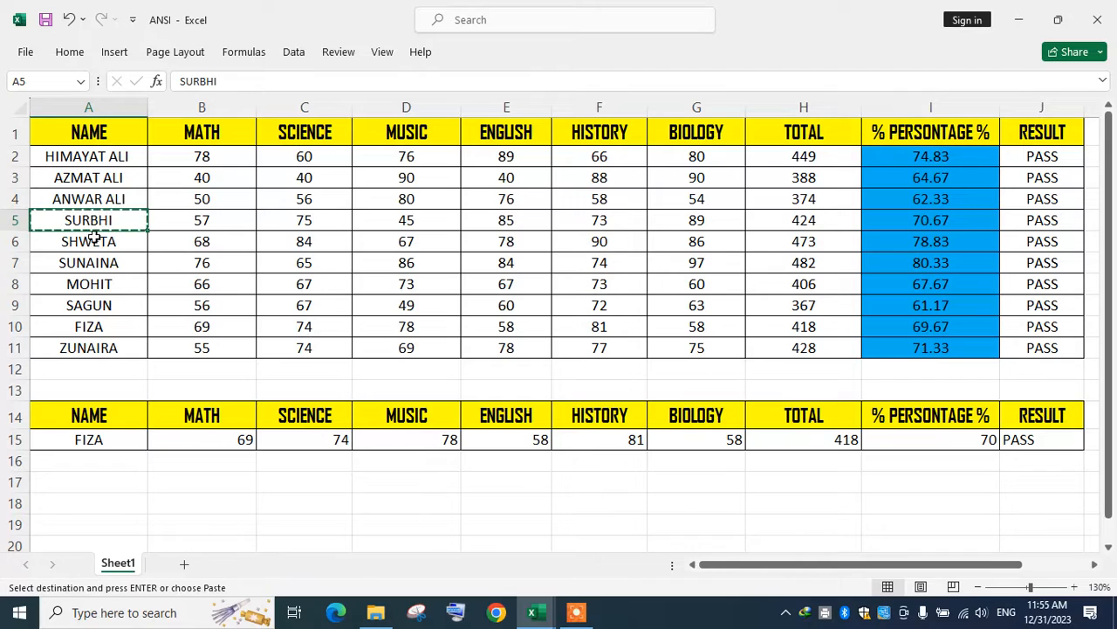
{"action": "left_click", "coordinate": [79, 439]}
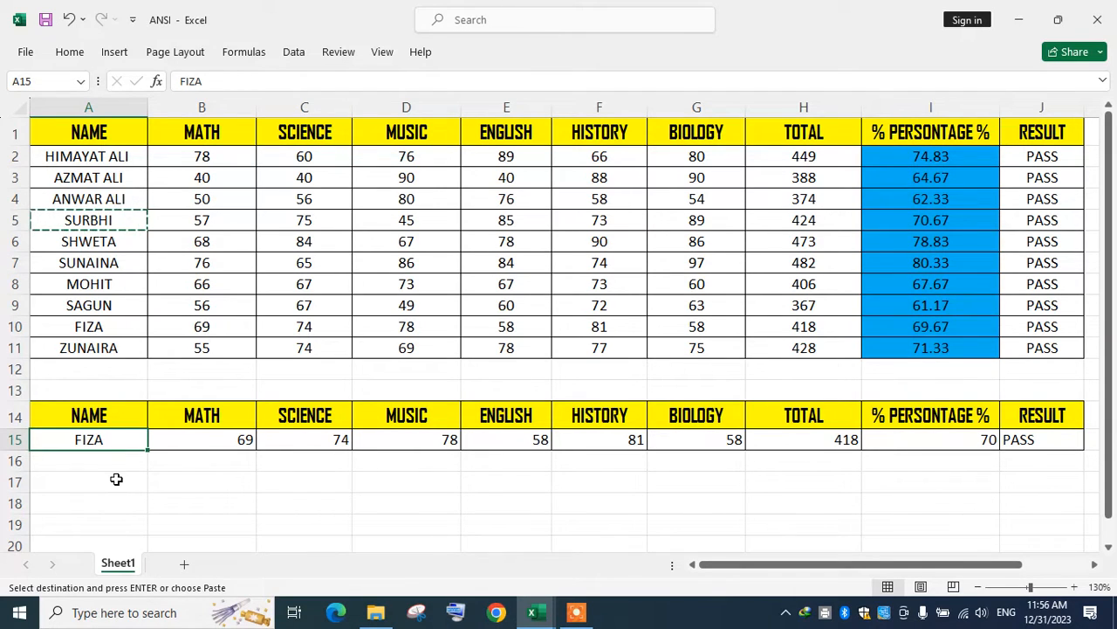
{"action": "key", "text": "ctrl+v"}
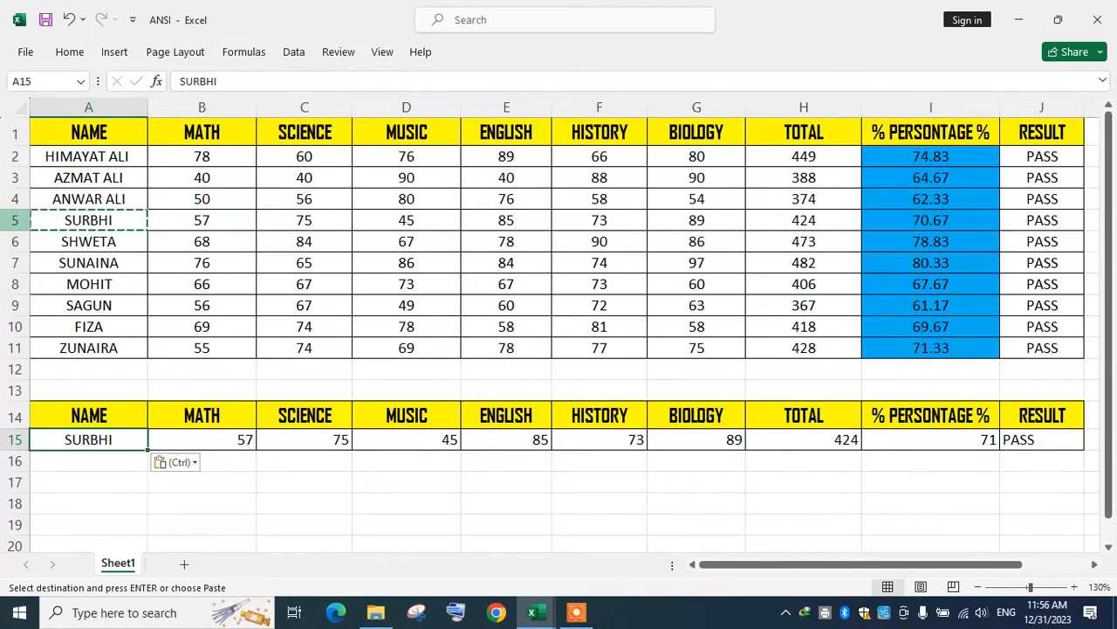
{"action": "left_click", "coordinate": [15, 220]}
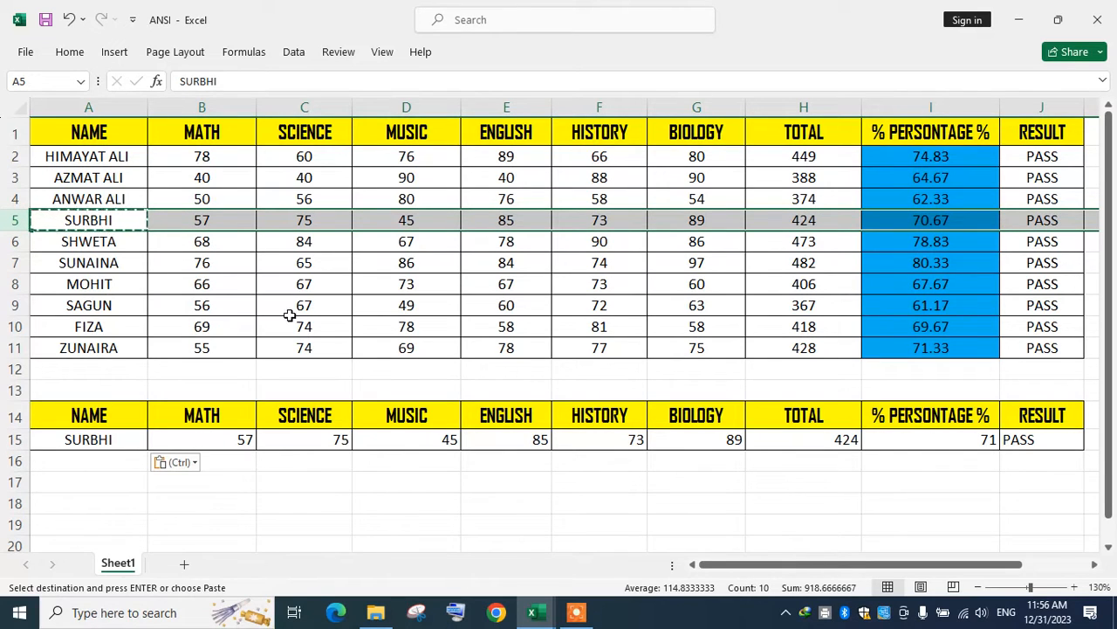
Sort the student records in A2:J11 by name from A to Z
{"action": "left_click", "coordinate": [229, 282]}
{"action": "left_click", "coordinate": [101, 278]}
{"action": "key", "text": "Down"}
{"action": "key", "text": "Down"}
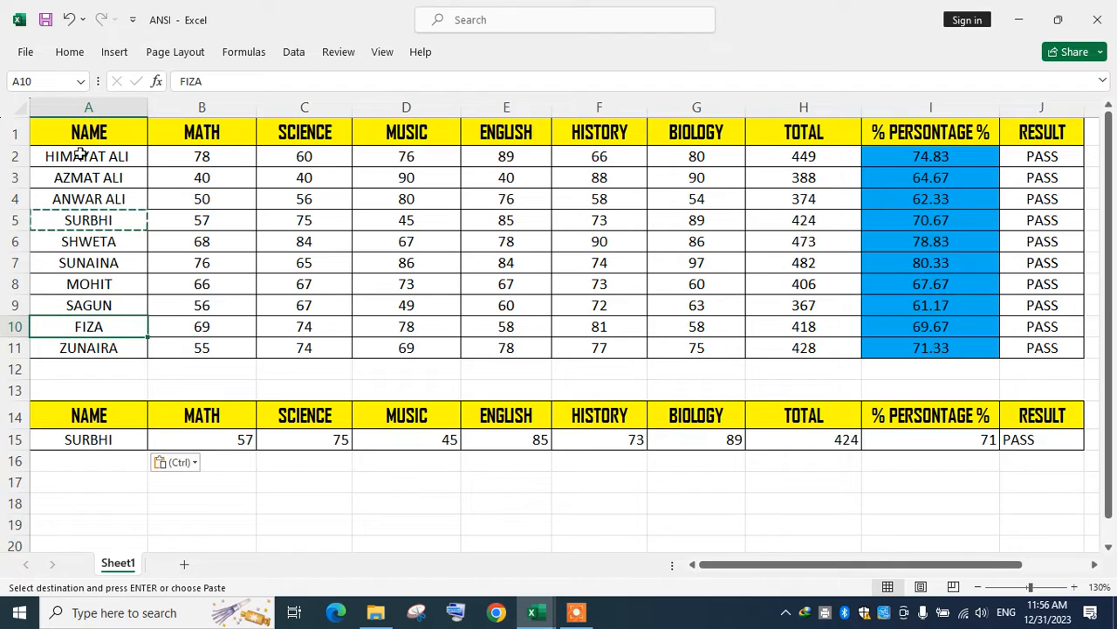
{"action": "left_click_drag", "start_coordinate": [80, 155], "coordinate": [1067, 347]}
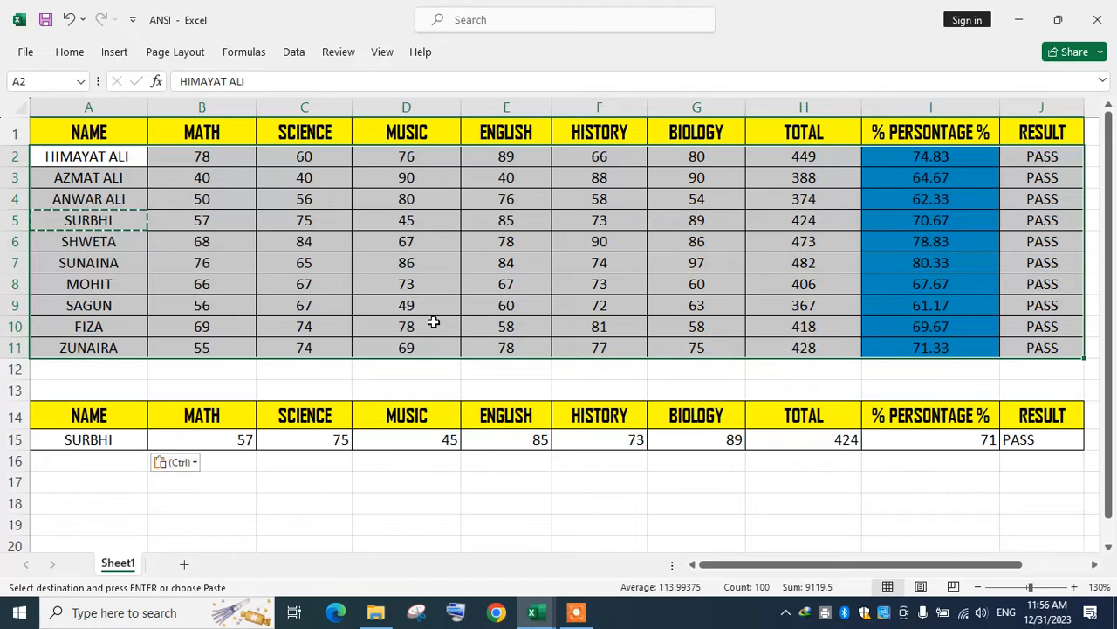
{"action": "left_click", "coordinate": [83, 57]}
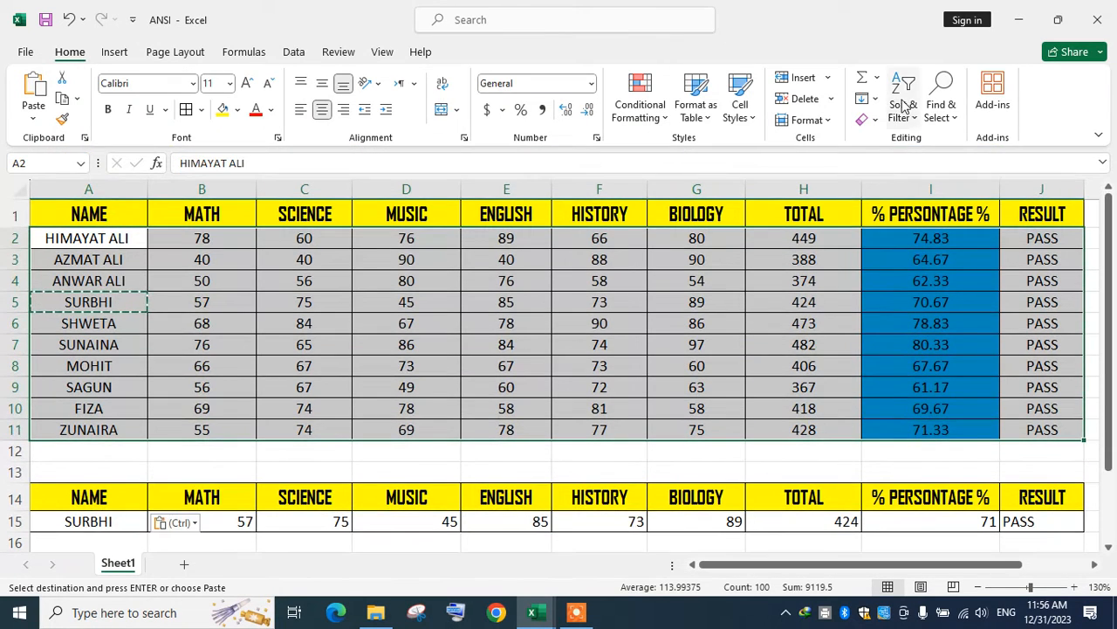
{"action": "left_click", "coordinate": [903, 104]}
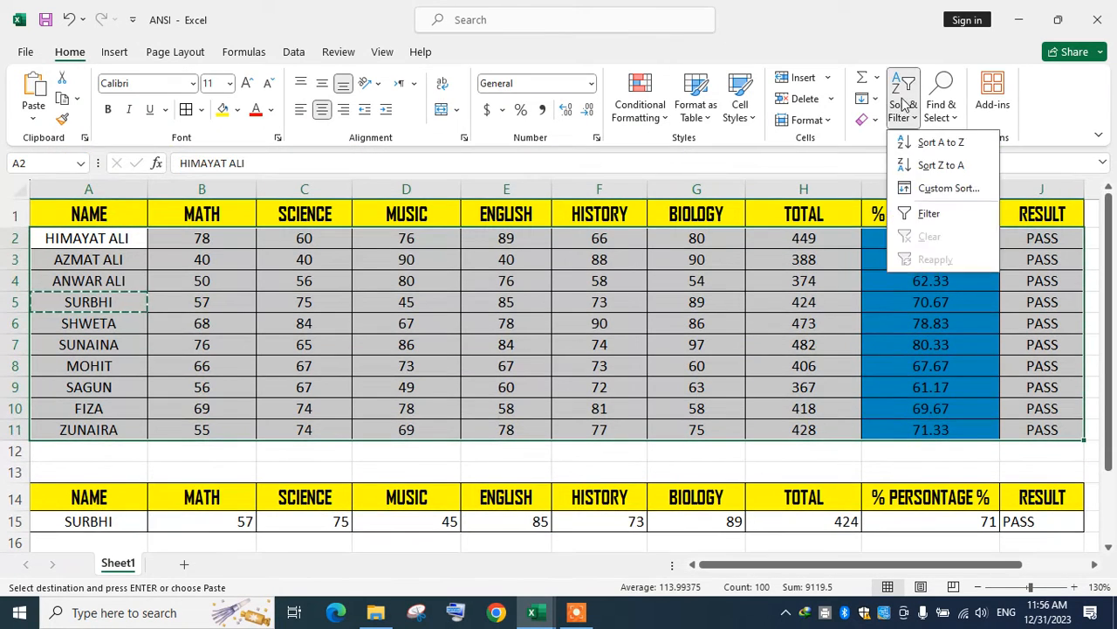
{"action": "left_click", "coordinate": [931, 144]}
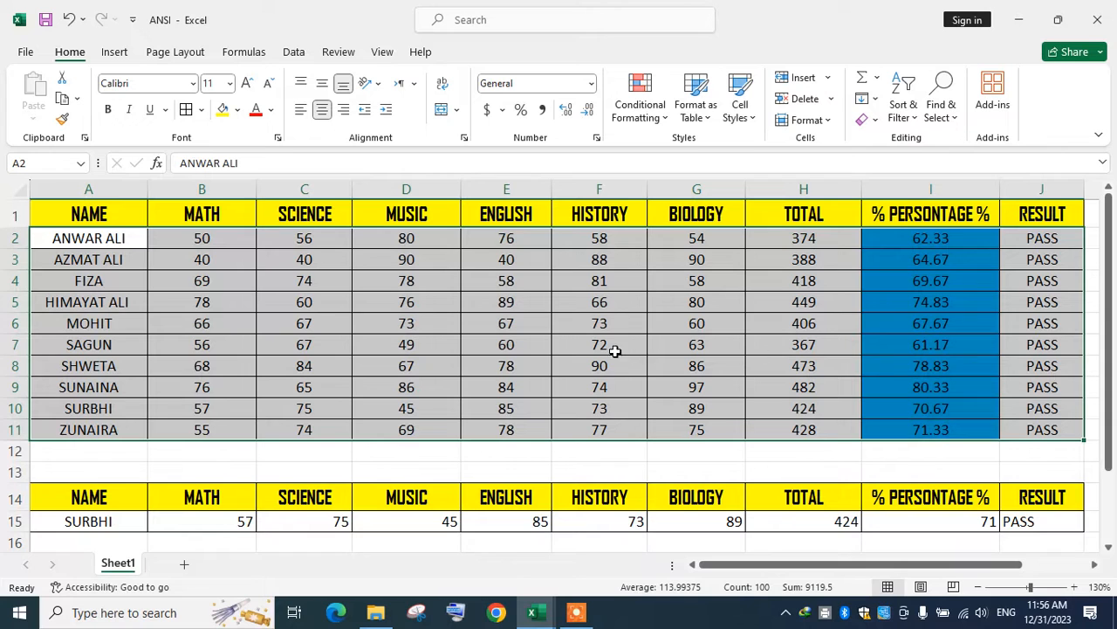
{"action": "left_click", "coordinate": [464, 344]}
{"action": "scroll", "coordinate": [464, 342], "scroll_direction": "down", "scroll_amount": 1}
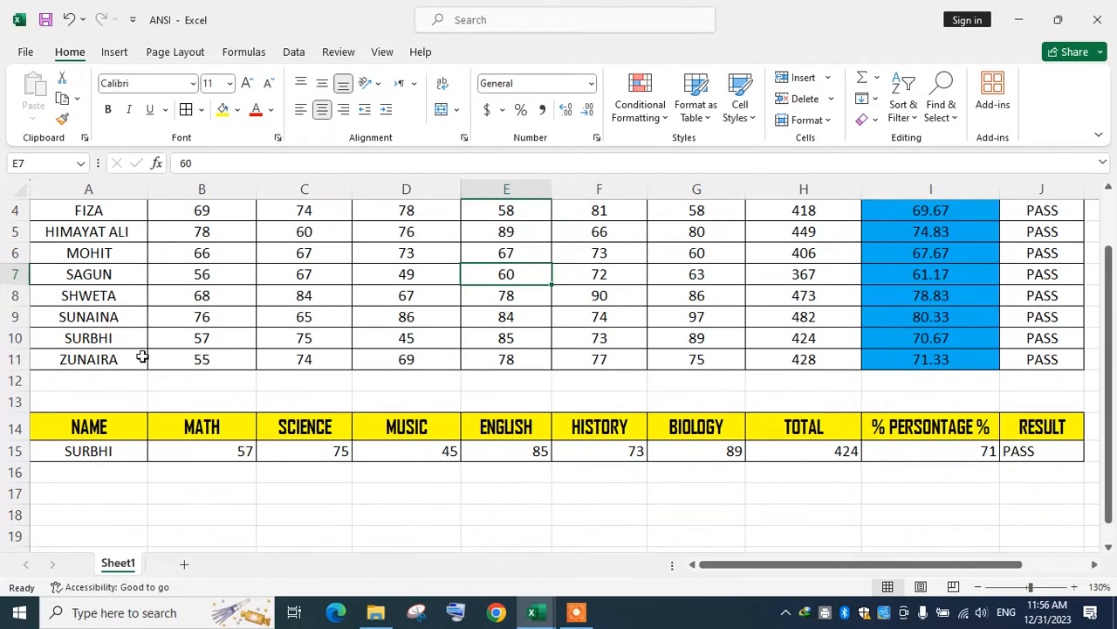
{"action": "scroll", "coordinate": [690, 385], "scroll_direction": "up", "scroll_amount": 1}
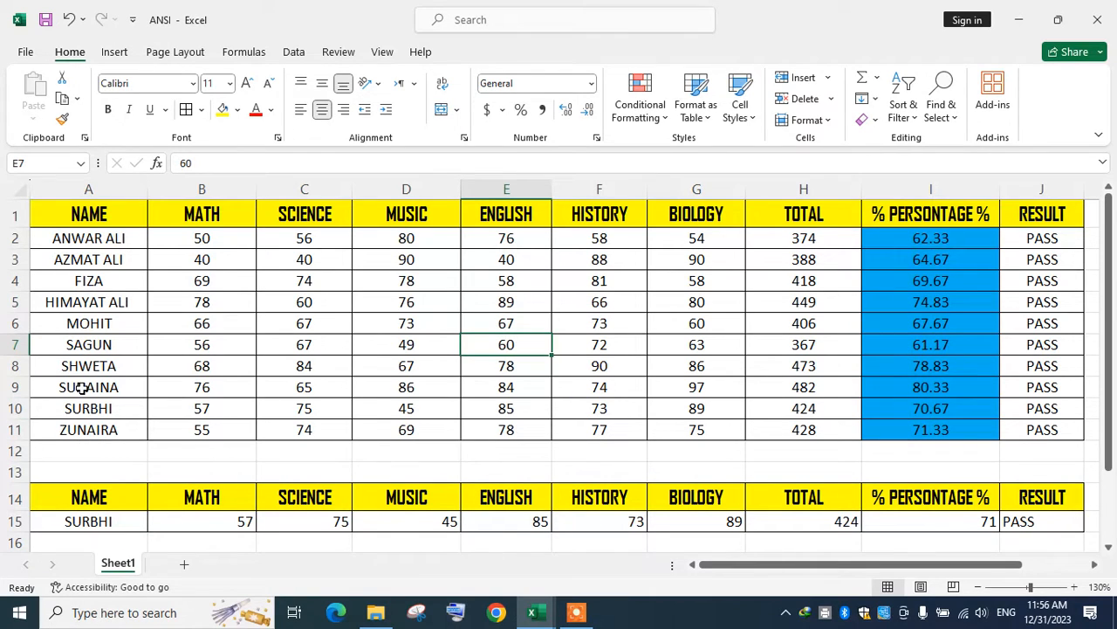
Copy the student name from A7 into A15 and check the total, percentage and result against row 7
{"action": "left_click", "coordinate": [82, 345]}
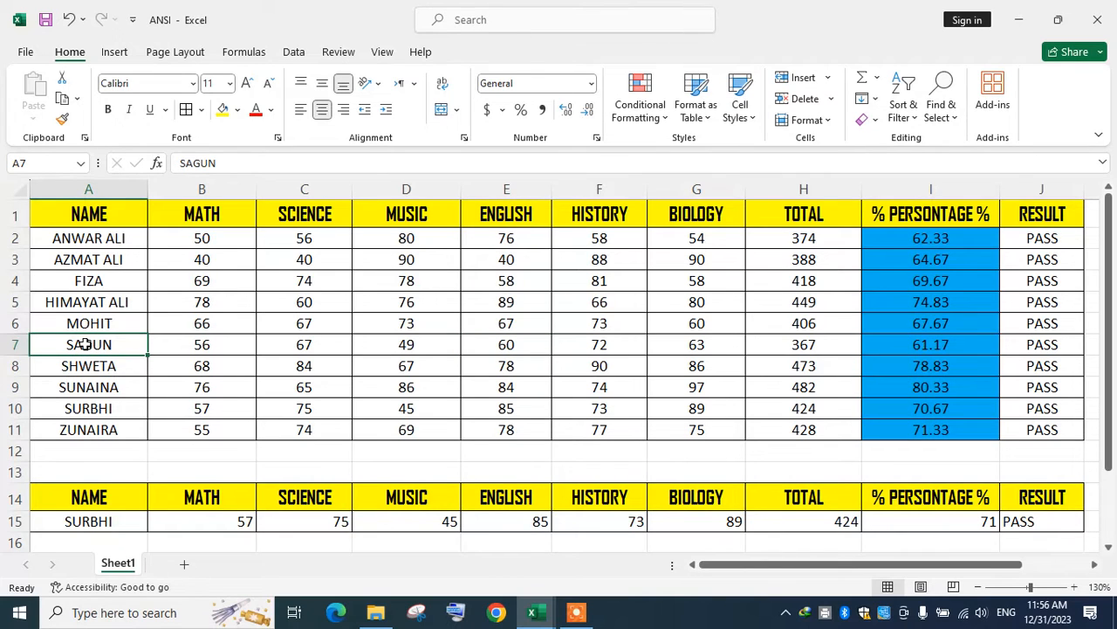
{"action": "key", "text": "ctrl+c"}
{"action": "left_click", "coordinate": [87, 520]}
{"action": "key", "text": "ctrl+v"}
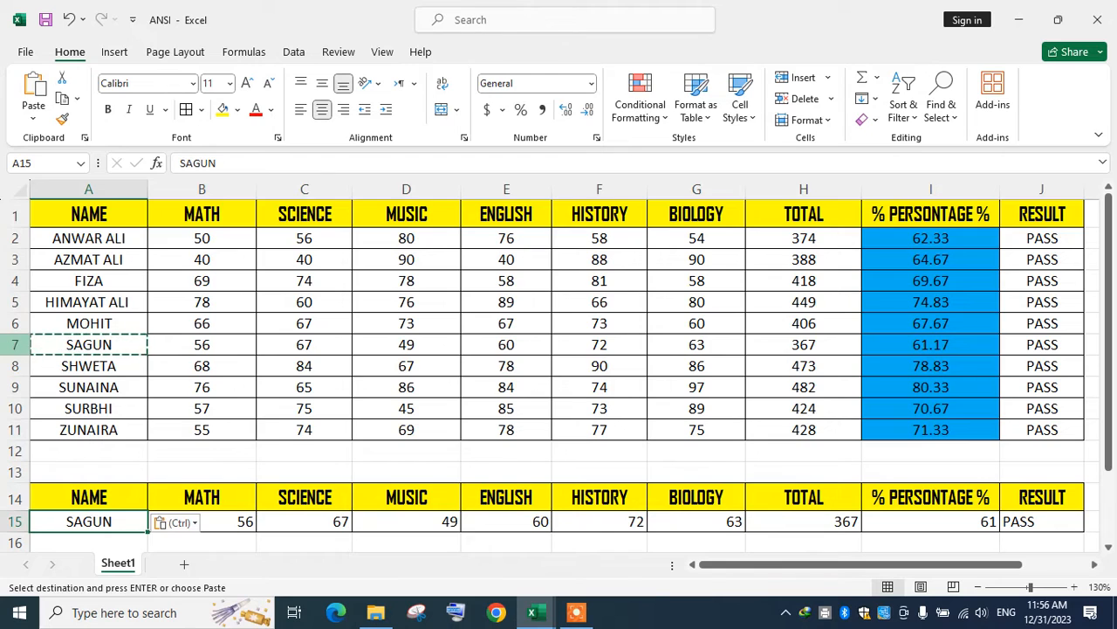
{"action": "left_click", "coordinate": [11, 344]}
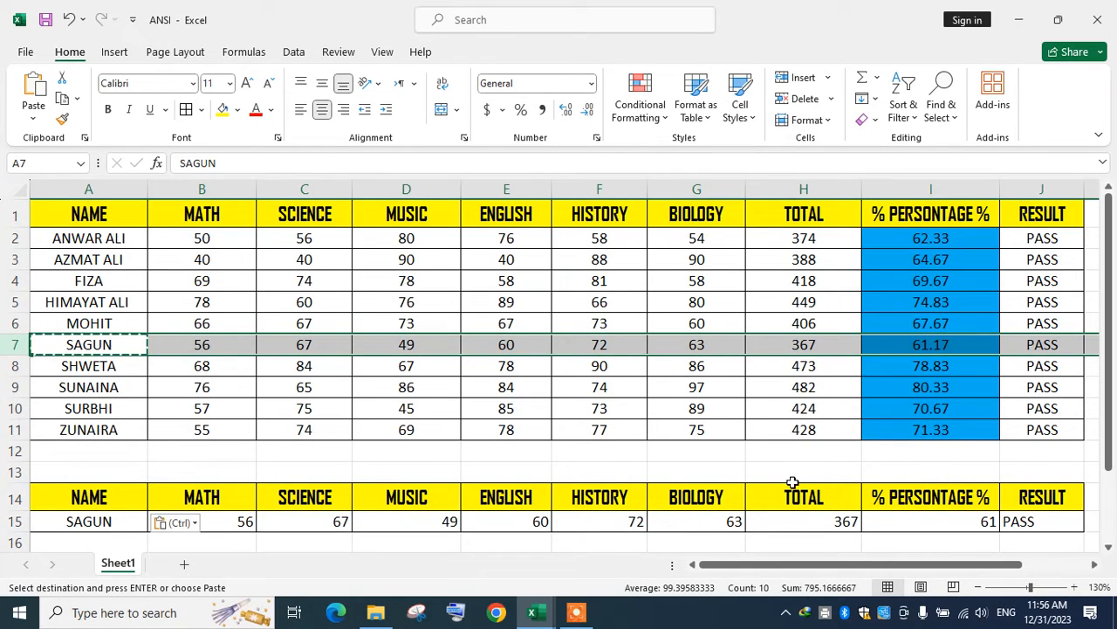
{"action": "left_click", "coordinate": [844, 522]}
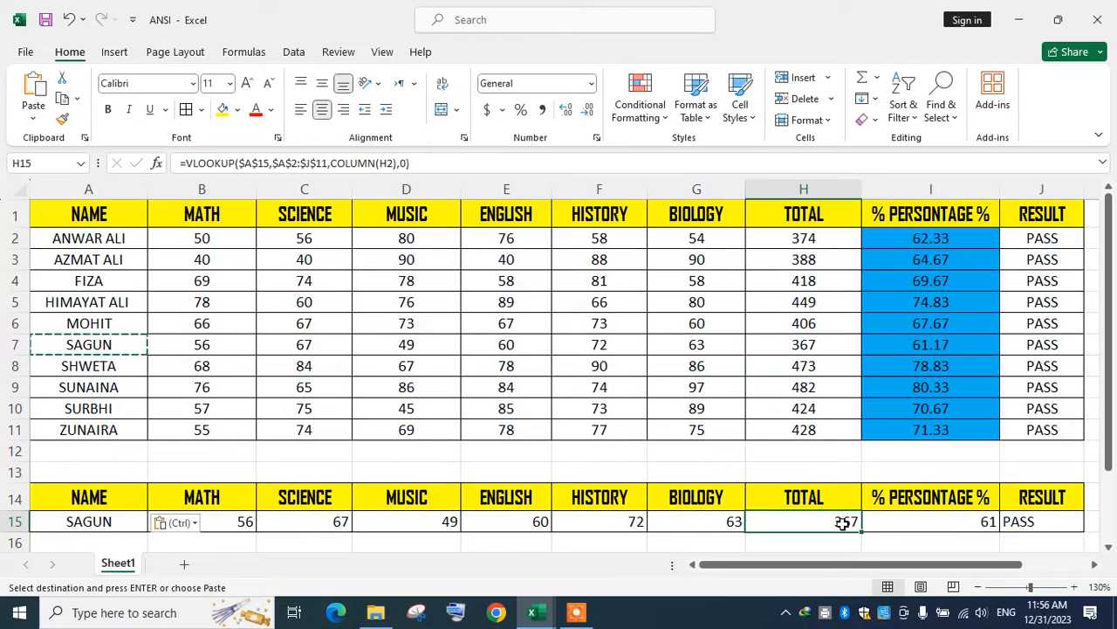
{"action": "left_click", "coordinate": [812, 346]}
{"action": "left_click", "coordinate": [942, 348]}
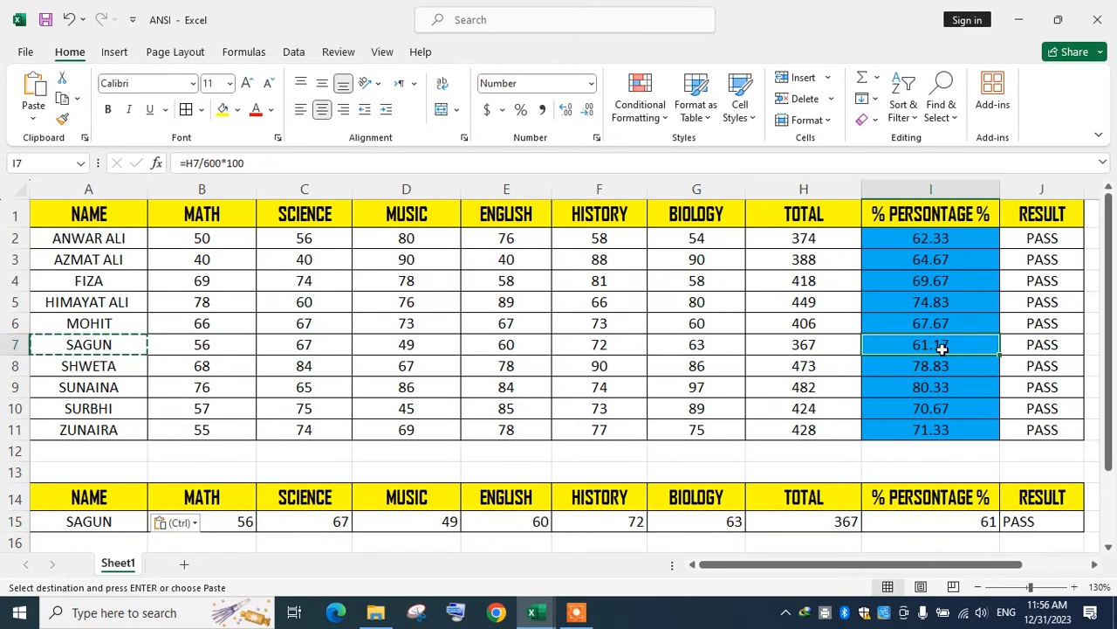
{"action": "left_click", "coordinate": [985, 526]}
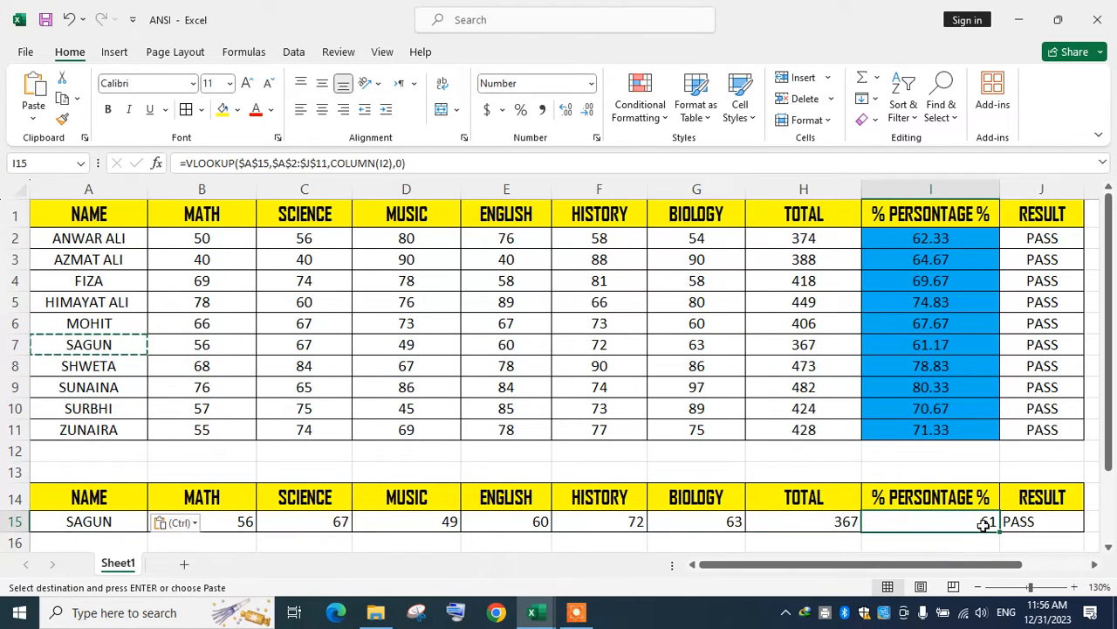
{"action": "left_click", "coordinate": [1052, 521]}
Copy the student name from A11 into A15 and compare the looked-up marks with row 11
{"action": "left_click", "coordinate": [82, 434]}
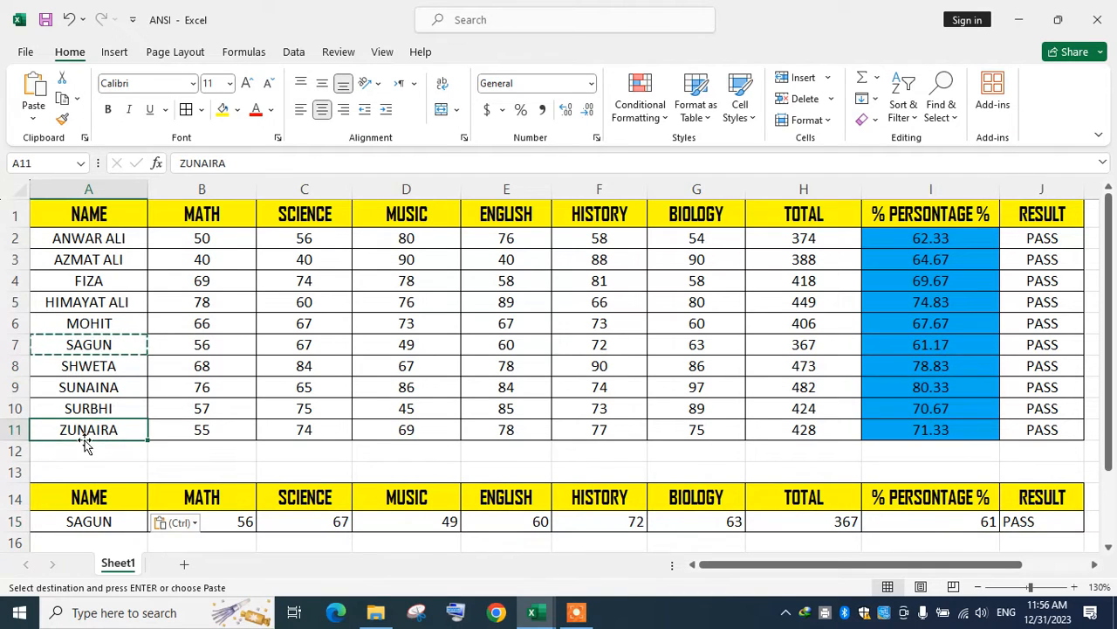
{"action": "key", "text": "ctrl+c"}
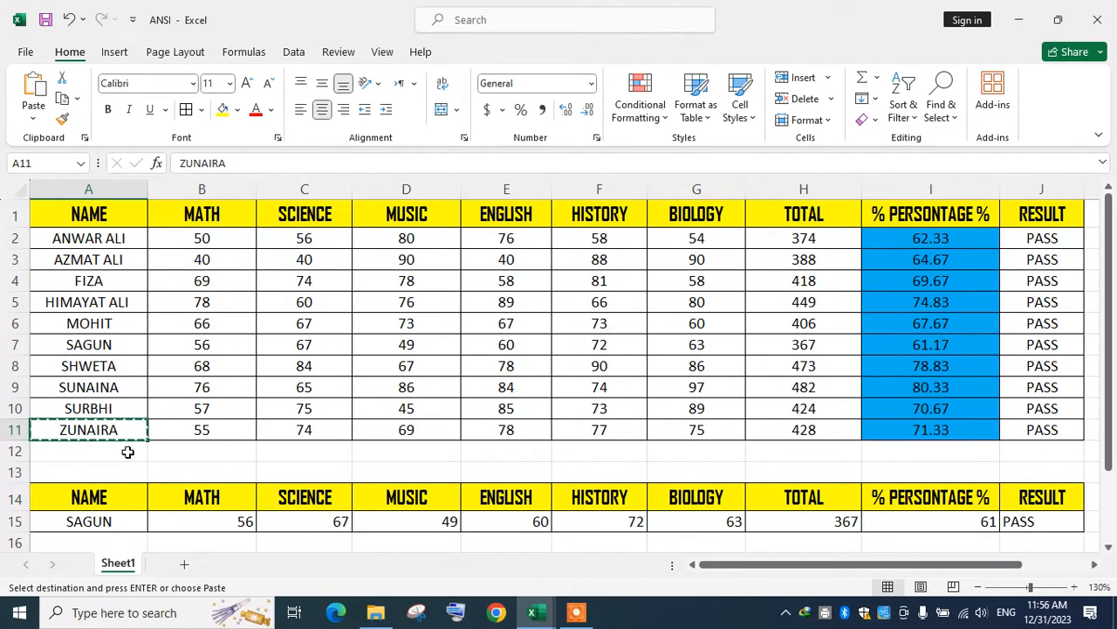
{"action": "left_click", "coordinate": [112, 522]}
{"action": "key", "text": "ctrl+v"}
{"action": "key", "text": "ctrl"}
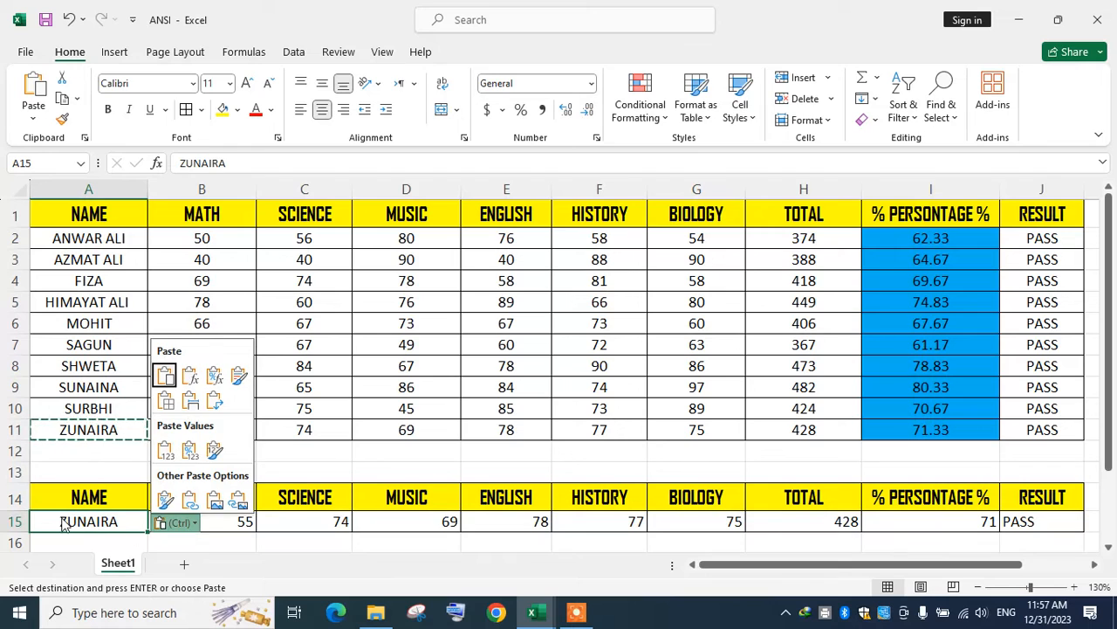
{"action": "key", "text": "Escape"}
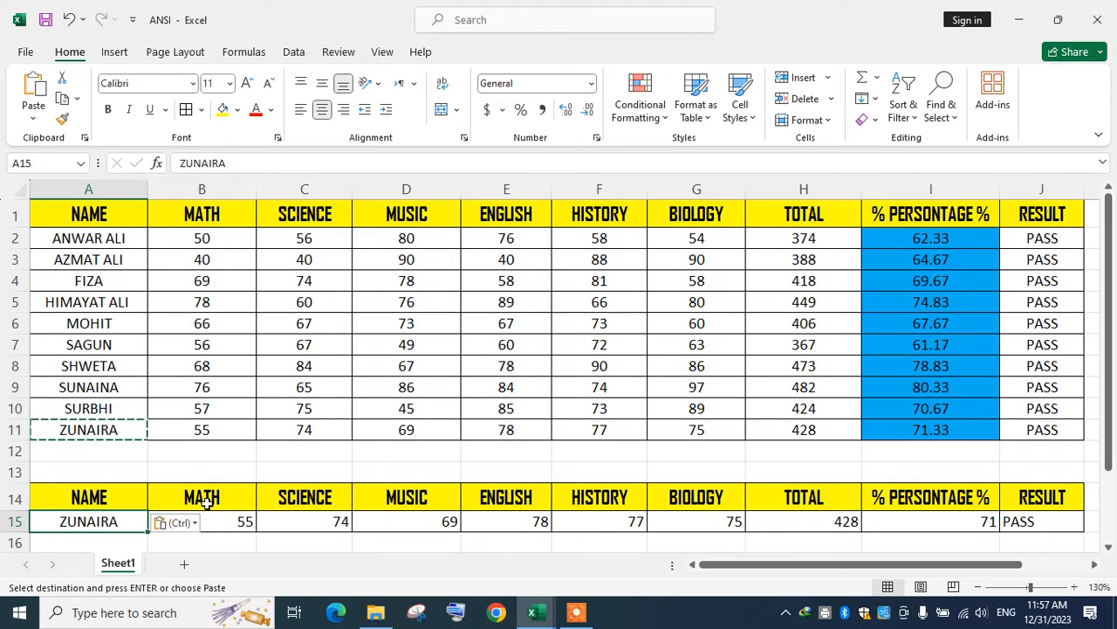
{"action": "left_click_drag", "start_coordinate": [188, 431], "coordinate": [812, 435]}
{"action": "left_click_drag", "start_coordinate": [851, 530], "coordinate": [337, 536]}
{"action": "left_click", "coordinate": [578, 538]}
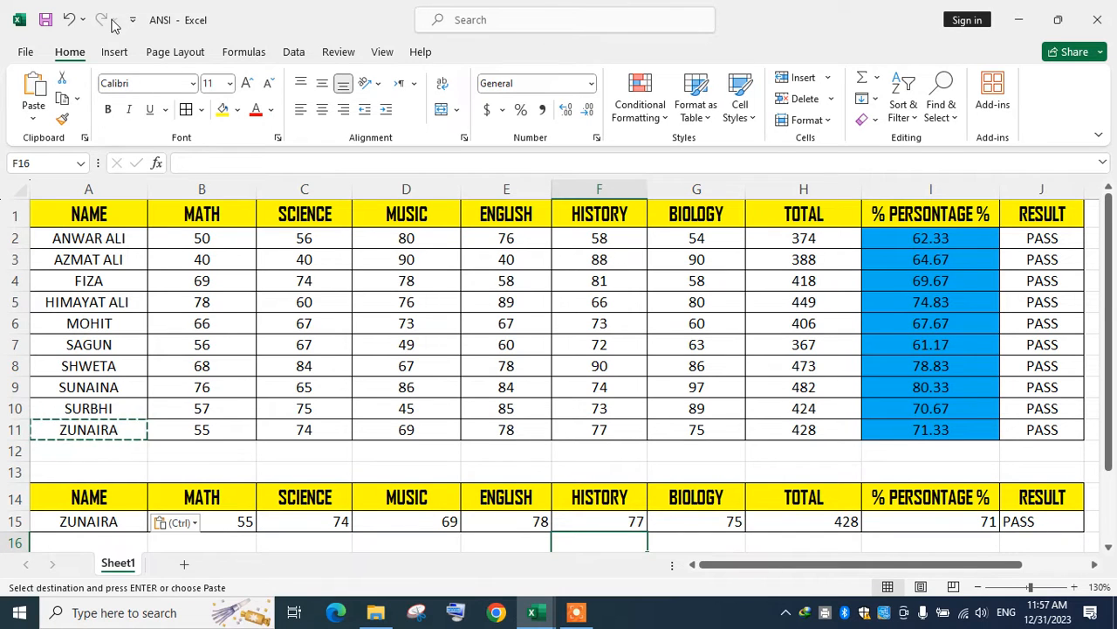
Collapse the ribbon and delete the existing lookup formulas from B15:J15, keeping the name in A15
{"action": "double_click", "coordinate": [77, 51]}
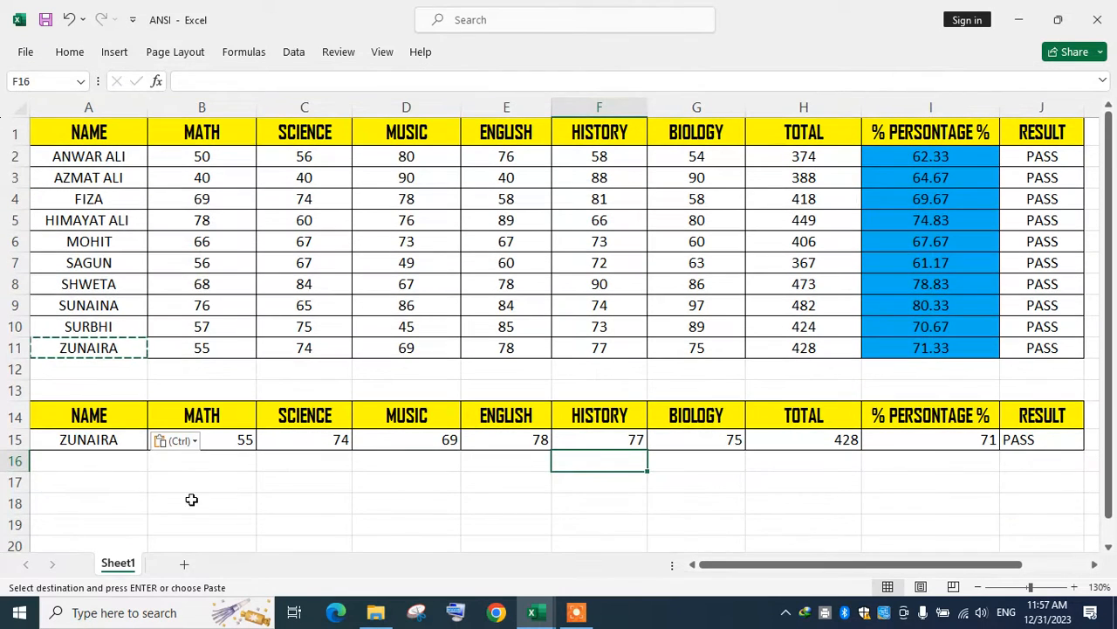
{"action": "left_click", "coordinate": [191, 498]}
{"action": "left_click", "coordinate": [50, 475]}
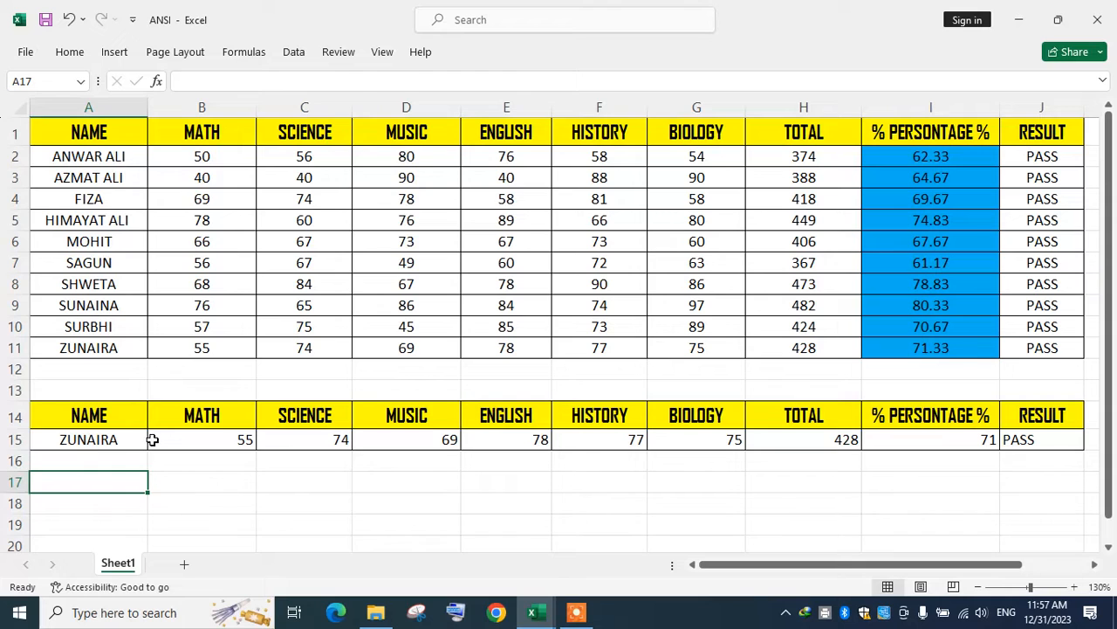
{"action": "left_click_drag", "start_coordinate": [152, 440], "coordinate": [1021, 434]}
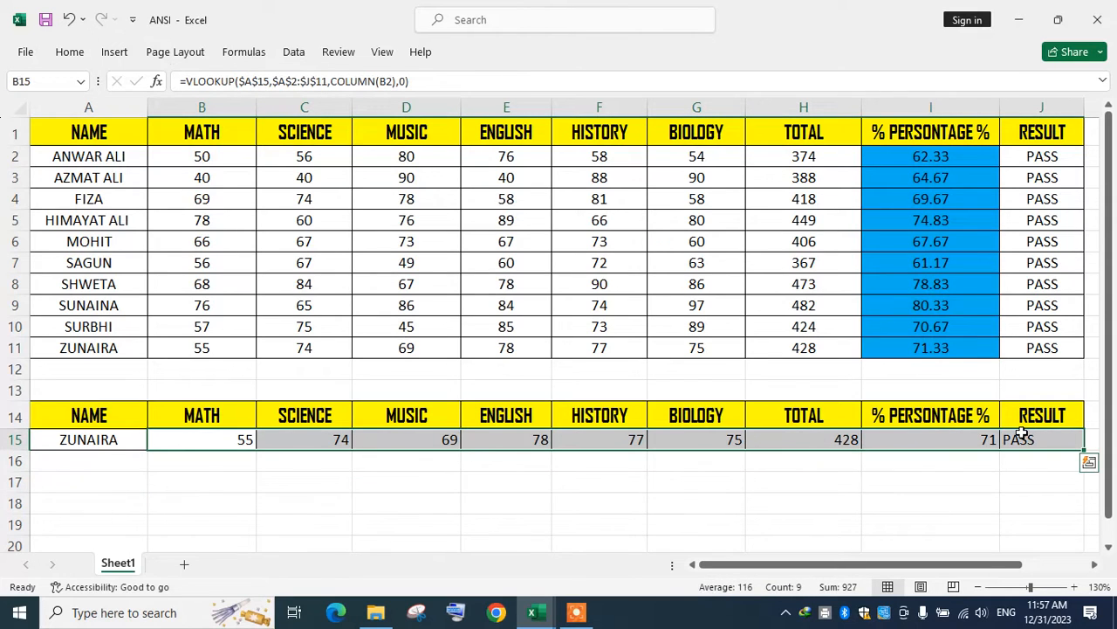
{"action": "key", "text": "Delete"}
{"action": "left_click", "coordinate": [344, 515]}
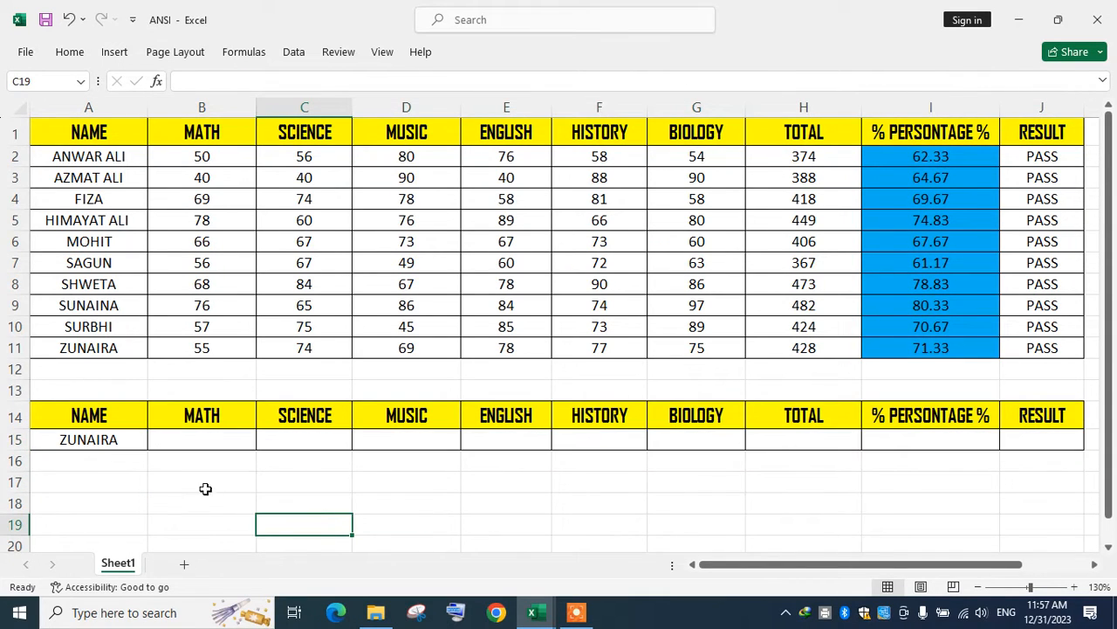
{"action": "left_click_drag", "start_coordinate": [99, 411], "coordinate": [1039, 410]}
{"action": "left_click", "coordinate": [454, 539]}
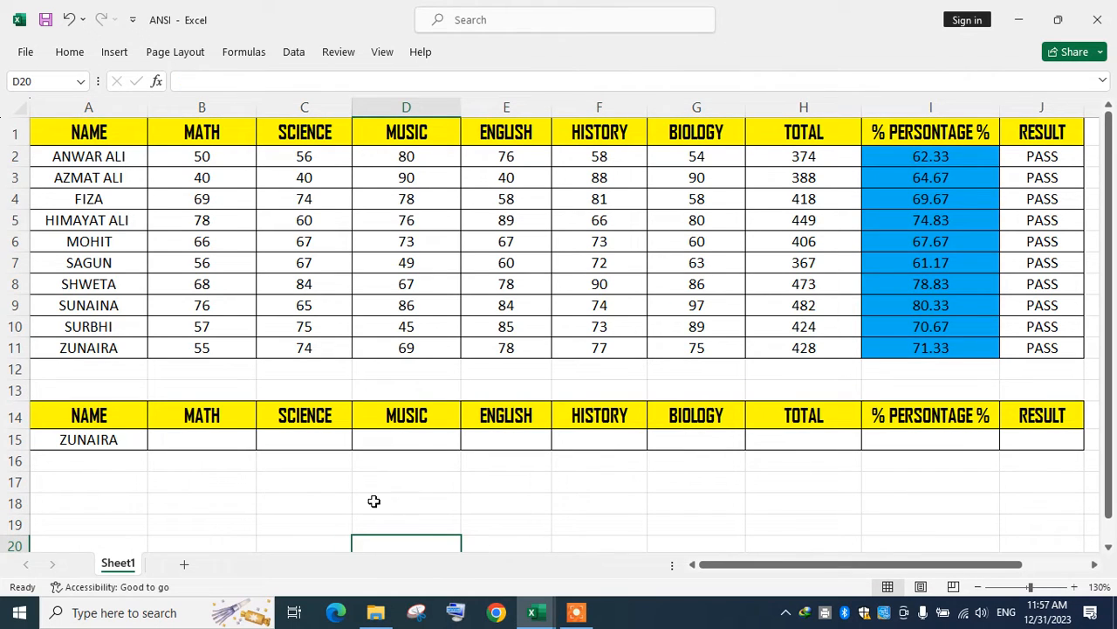
Start a VLOOKUP formula in B15 with A15 as the lookup value and A2:J11 as the table array
{"action": "left_click", "coordinate": [70, 439]}
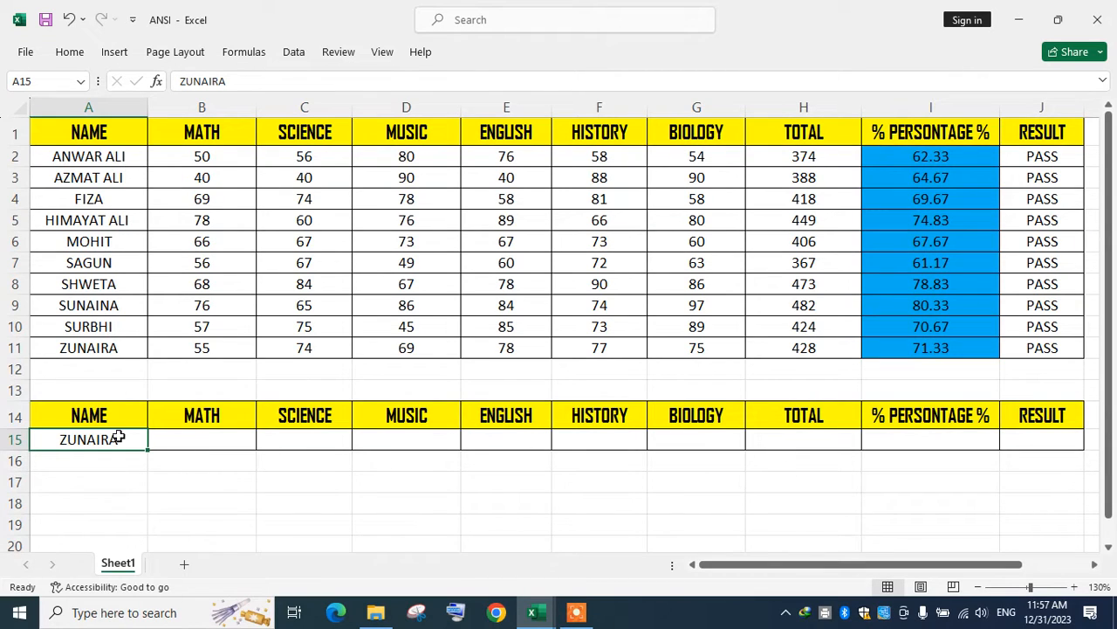
{"action": "left_click", "coordinate": [196, 441]}
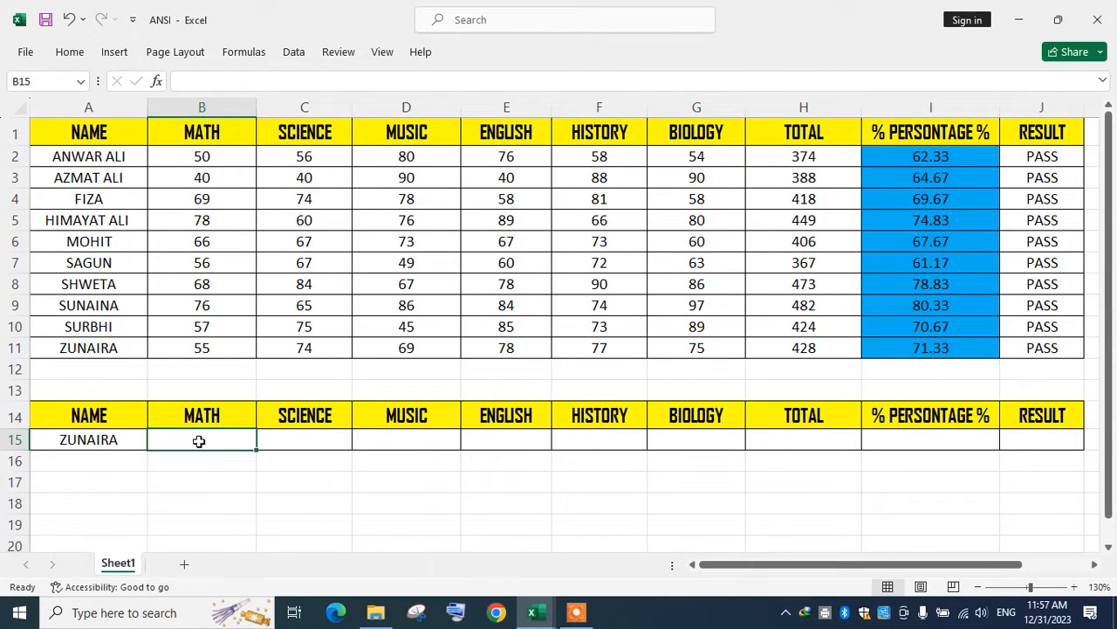
{"action": "left_click", "coordinate": [109, 443]}
{"action": "left_click", "coordinate": [194, 445]}
{"action": "type", "text": "="}
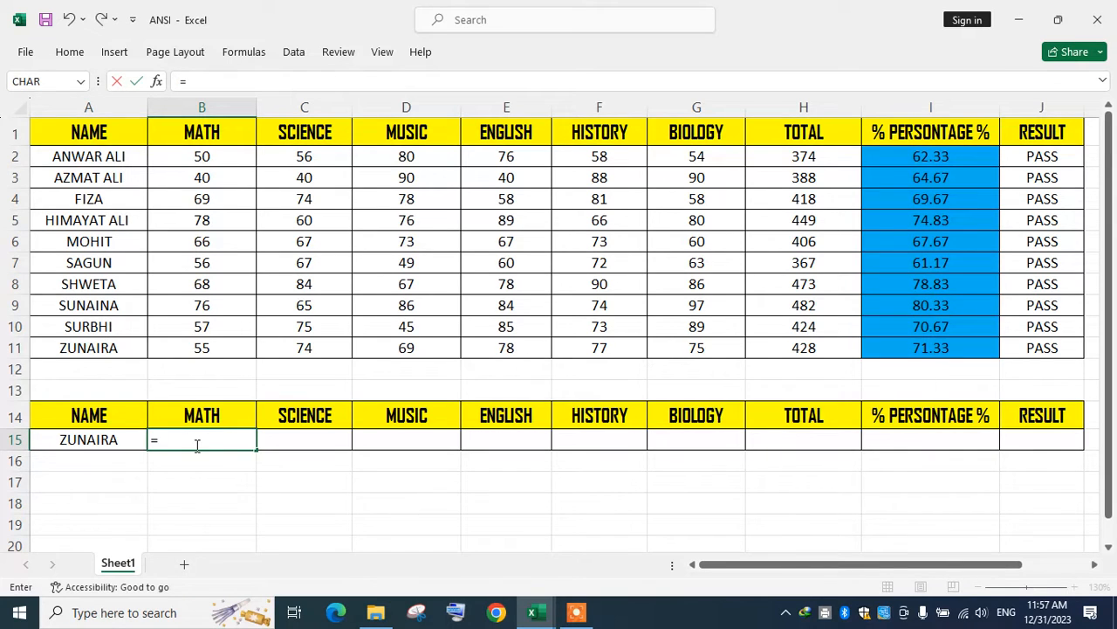
{"action": "type", "text": "VLOOKUP("}
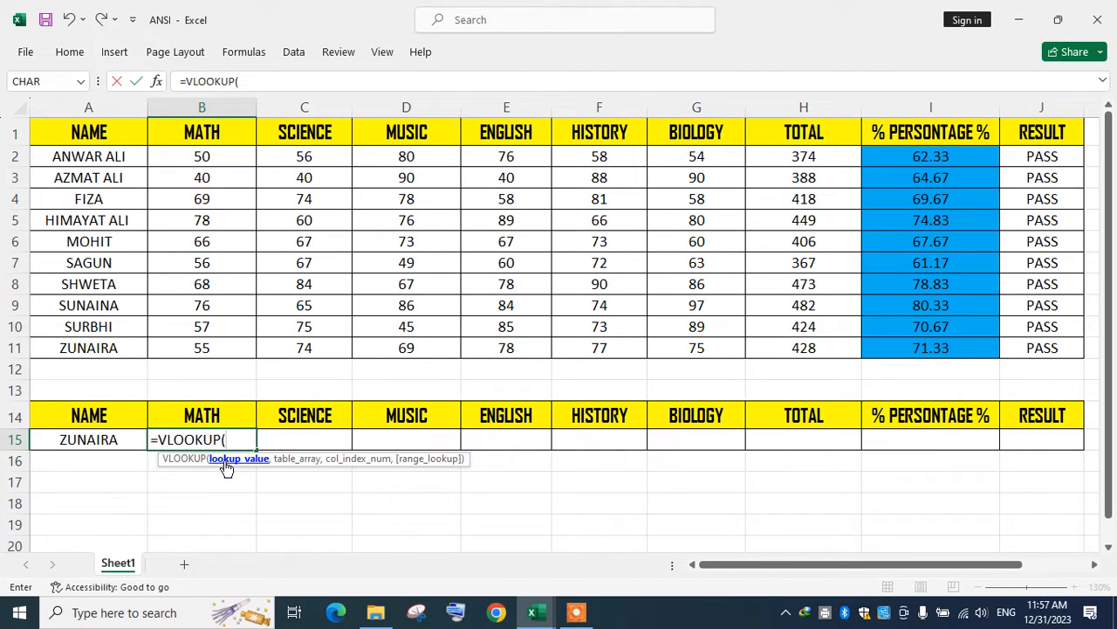
{"action": "left_click", "coordinate": [89, 440]}
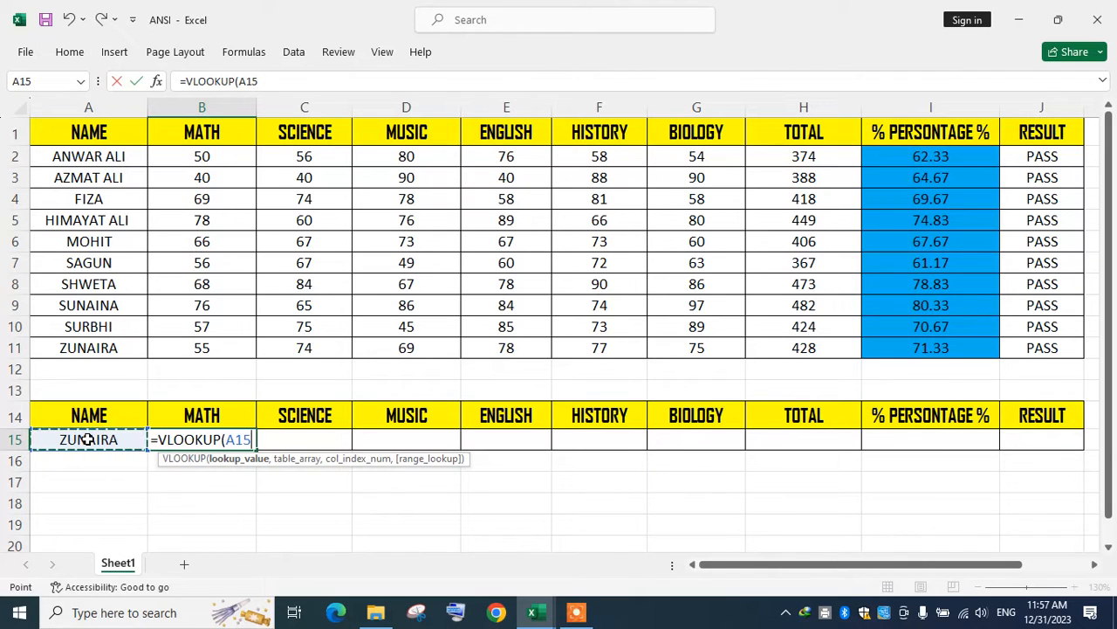
{"action": "type", "text": ","}
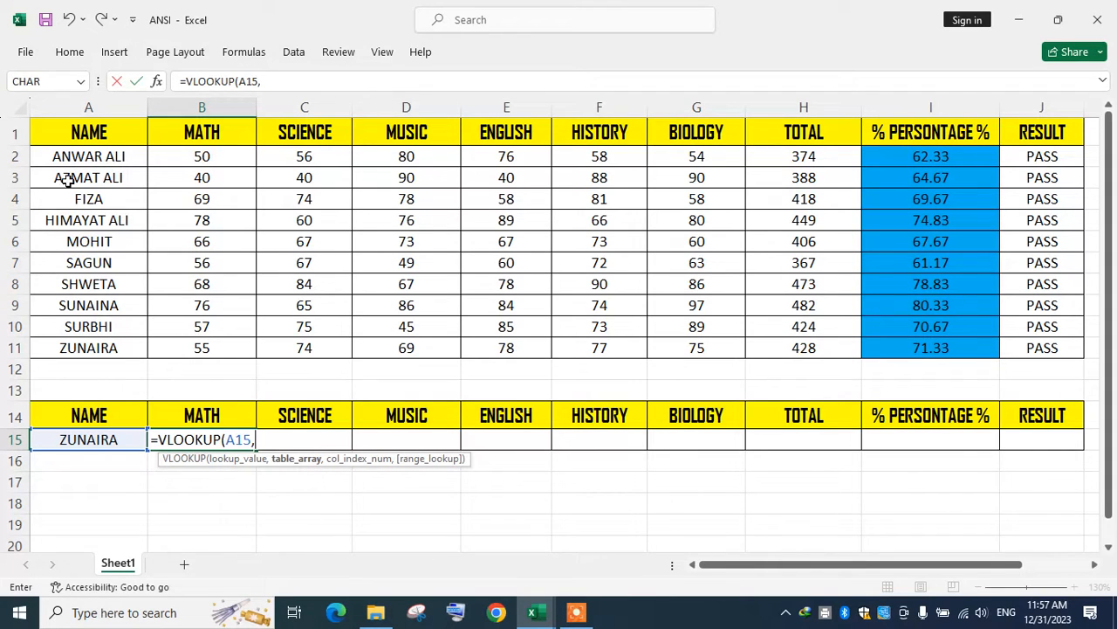
{"action": "left_click_drag", "start_coordinate": [52, 155], "coordinate": [1045, 349]}
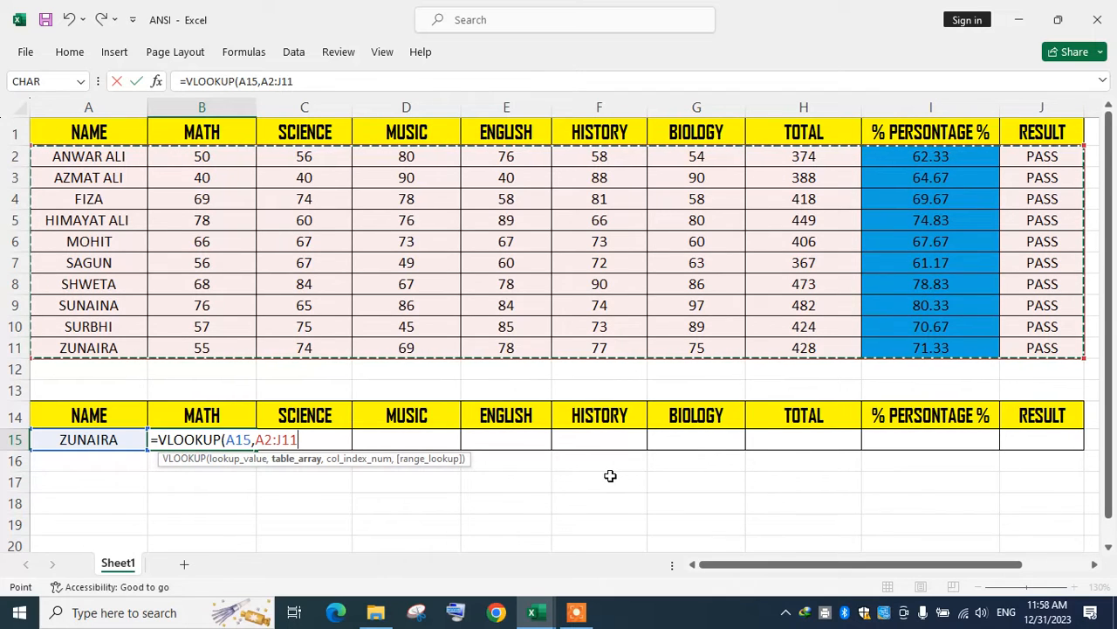
Complete the B15 lookup with column index 8 and exact match (FALSE)
{"action": "type", "text": ",8"}
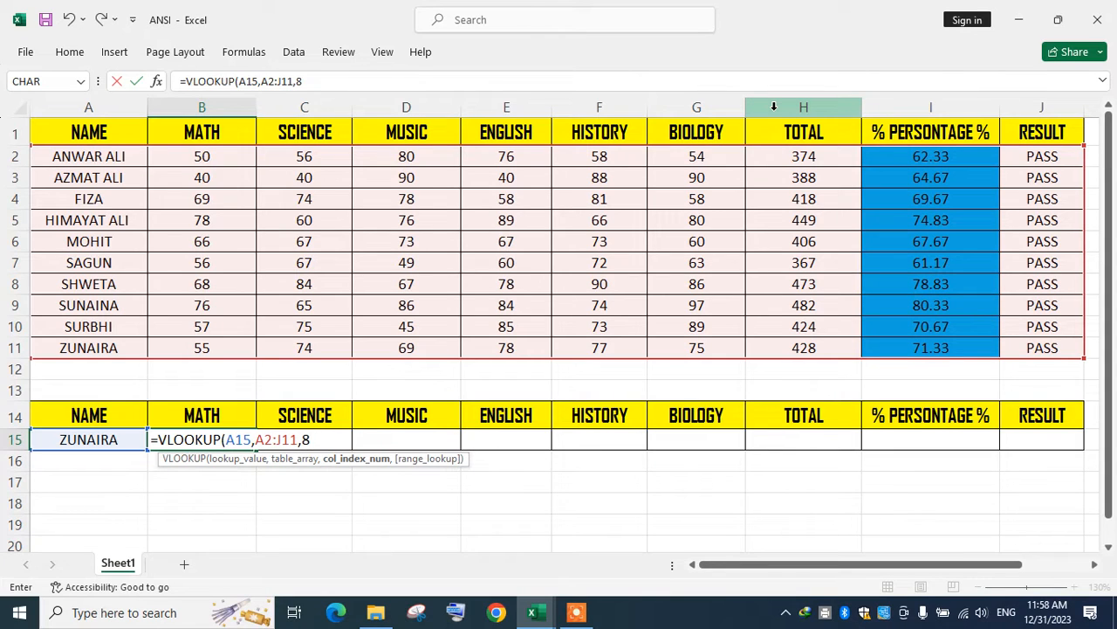
{"action": "type", "text": ","}
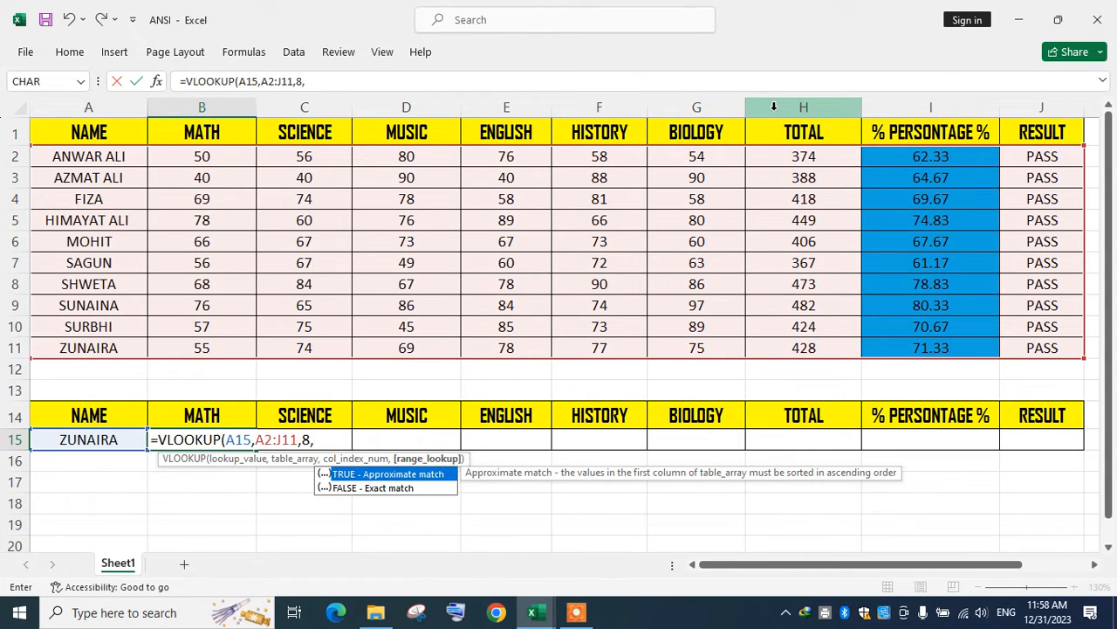
{"action": "double_click", "coordinate": [345, 487]}
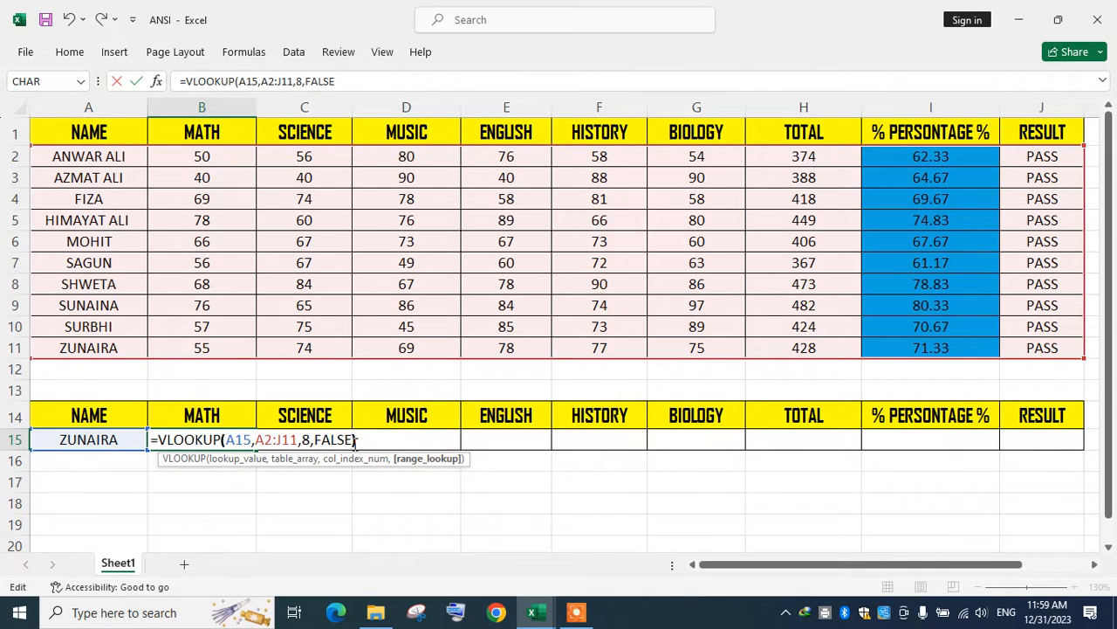
{"action": "type", "text": ")"}
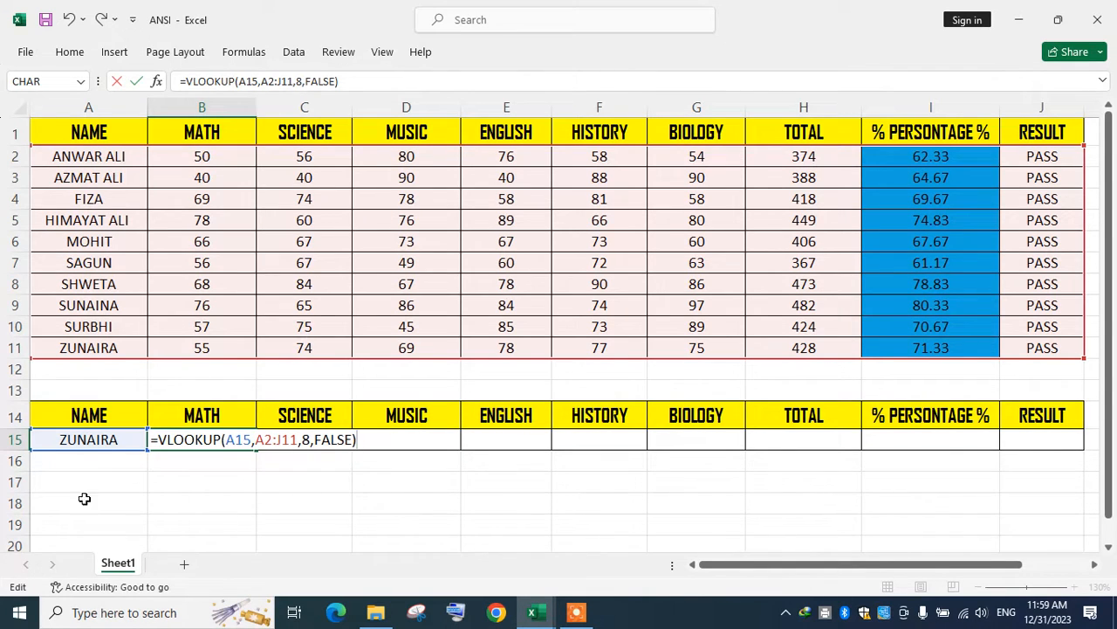
{"action": "key", "text": "Return"}
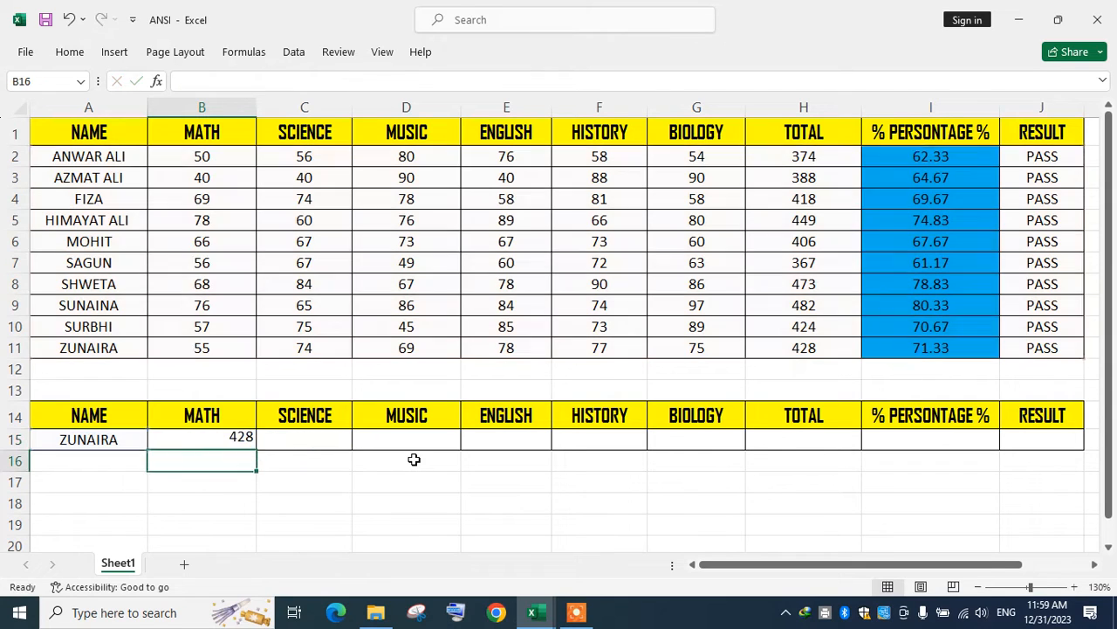
Compare the looked-up value in B15 with the TOTAL column and the matching student's marks in A11:H11
{"action": "left_click", "coordinate": [105, 443]}
{"action": "left_click", "coordinate": [216, 440]}
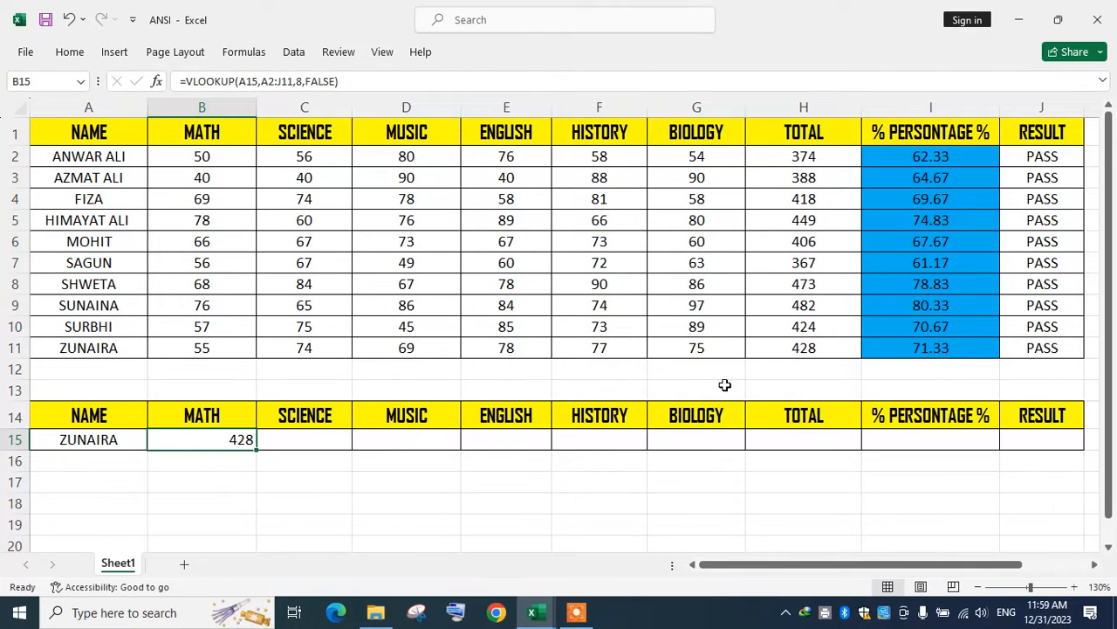
{"action": "left_click", "coordinate": [800, 107]}
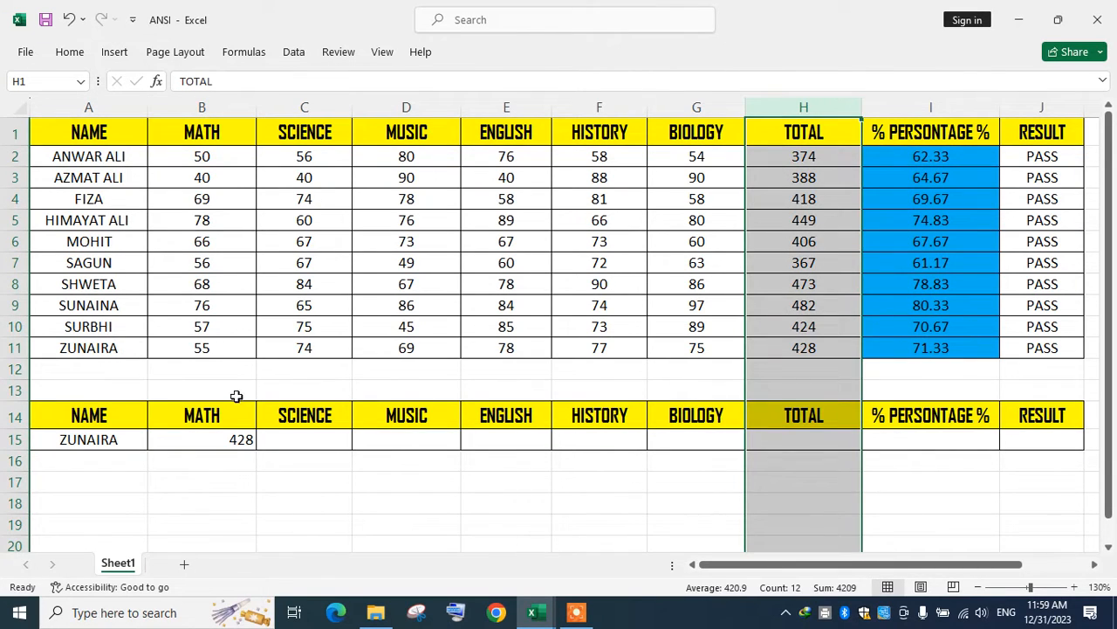
{"action": "left_click_drag", "start_coordinate": [110, 346], "coordinate": [810, 348]}
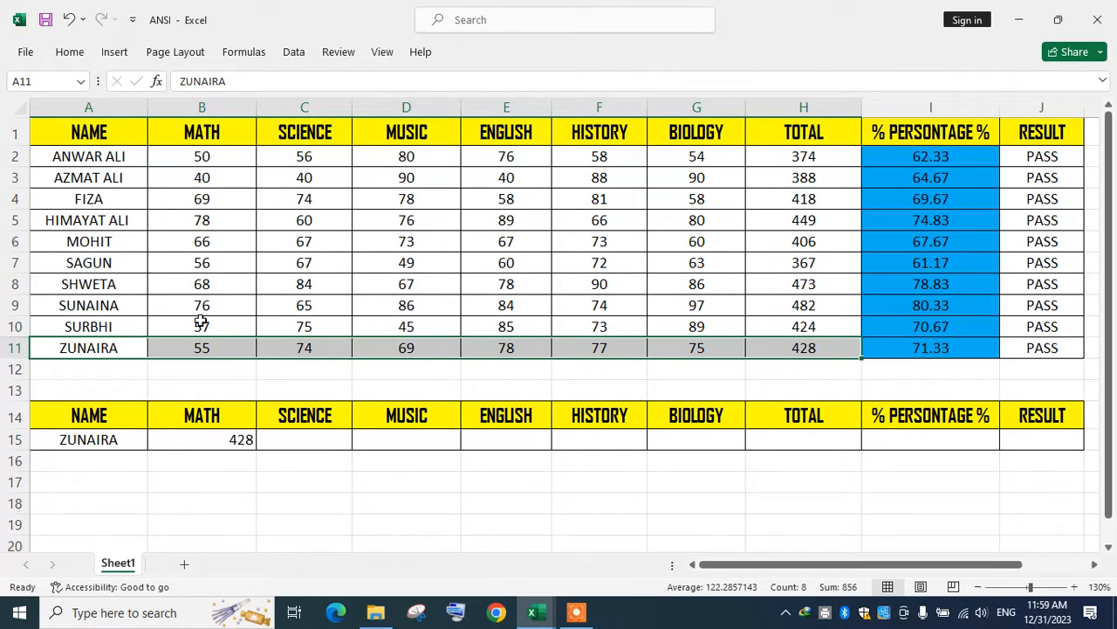
Enter the student name from A6 in A15 and compare the lookup result with the total in H6
{"action": "left_click", "coordinate": [101, 246]}
{"action": "left_click", "coordinate": [101, 435]}
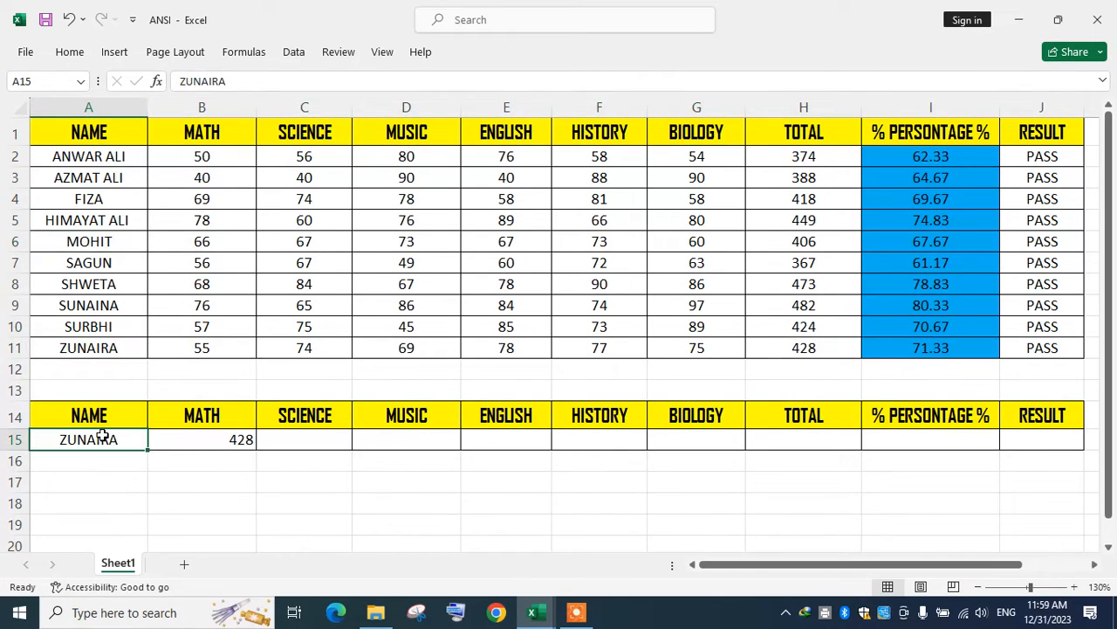
{"action": "type", "text": "MOHIT"}
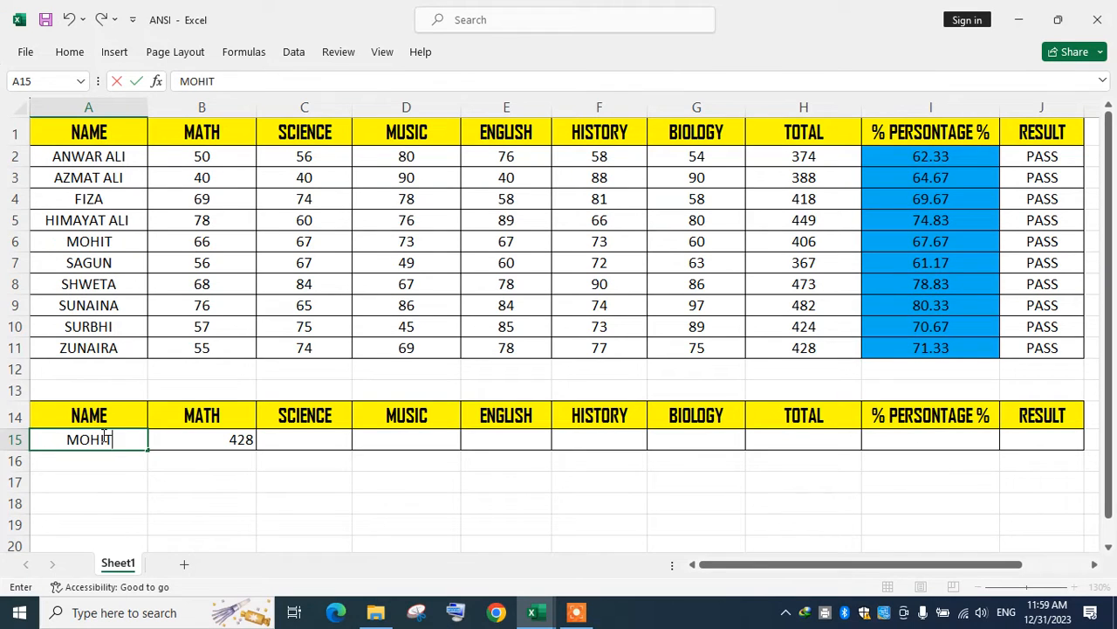
{"action": "key", "text": "Return"}
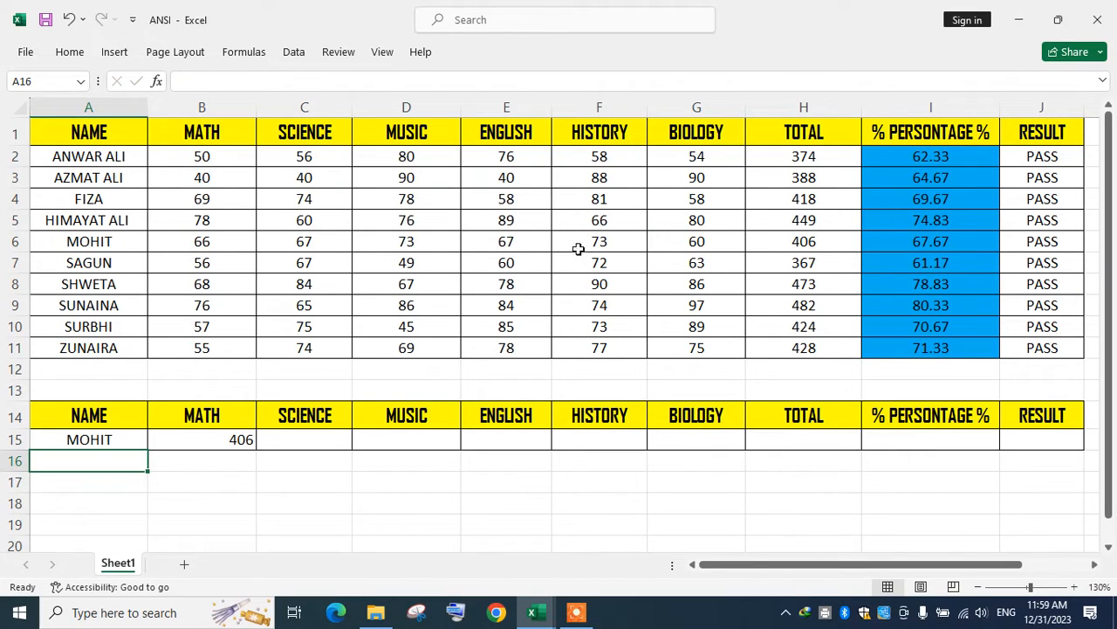
{"action": "left_click", "coordinate": [73, 241]}
{"action": "left_click_drag", "start_coordinate": [74, 241], "coordinate": [784, 239]}
{"action": "left_click", "coordinate": [784, 239]}
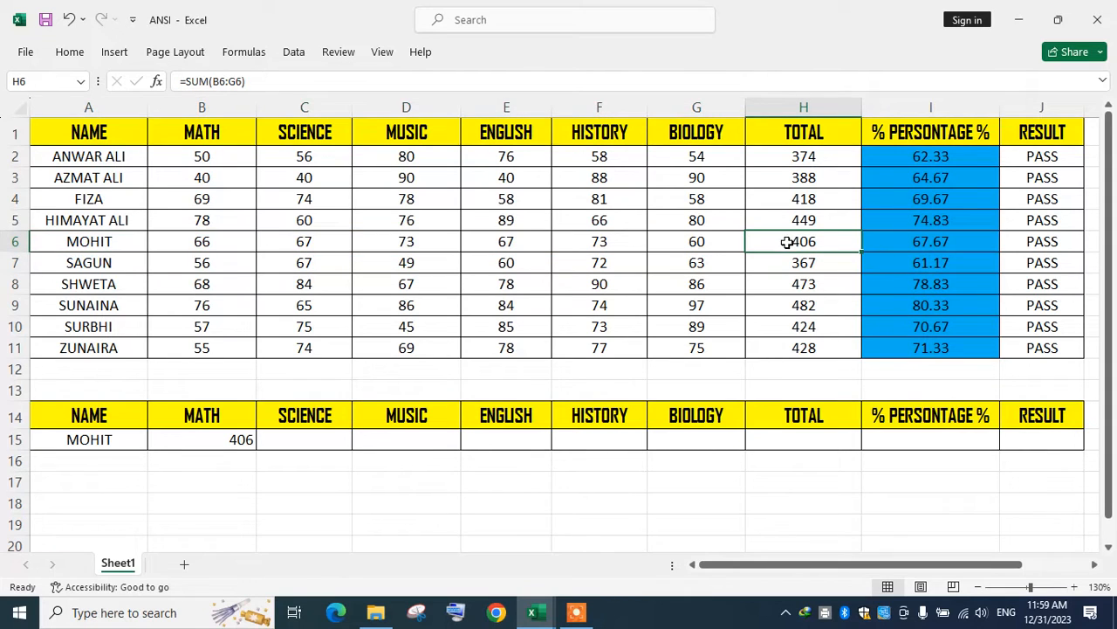
{"action": "left_click", "coordinate": [793, 263]}
{"action": "left_click", "coordinate": [793, 242]}
Enter the student name from A4 in A15 and compare the lookup result with the record in row 4
{"action": "left_click", "coordinate": [62, 198]}
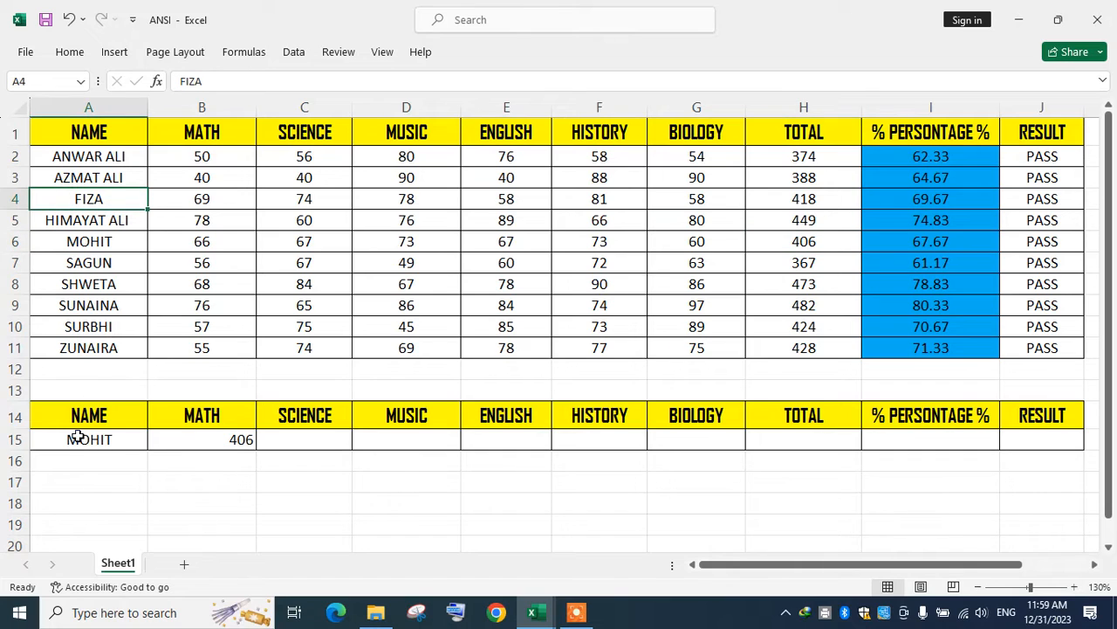
{"action": "left_click_drag", "start_coordinate": [810, 201], "coordinate": [203, 179]}
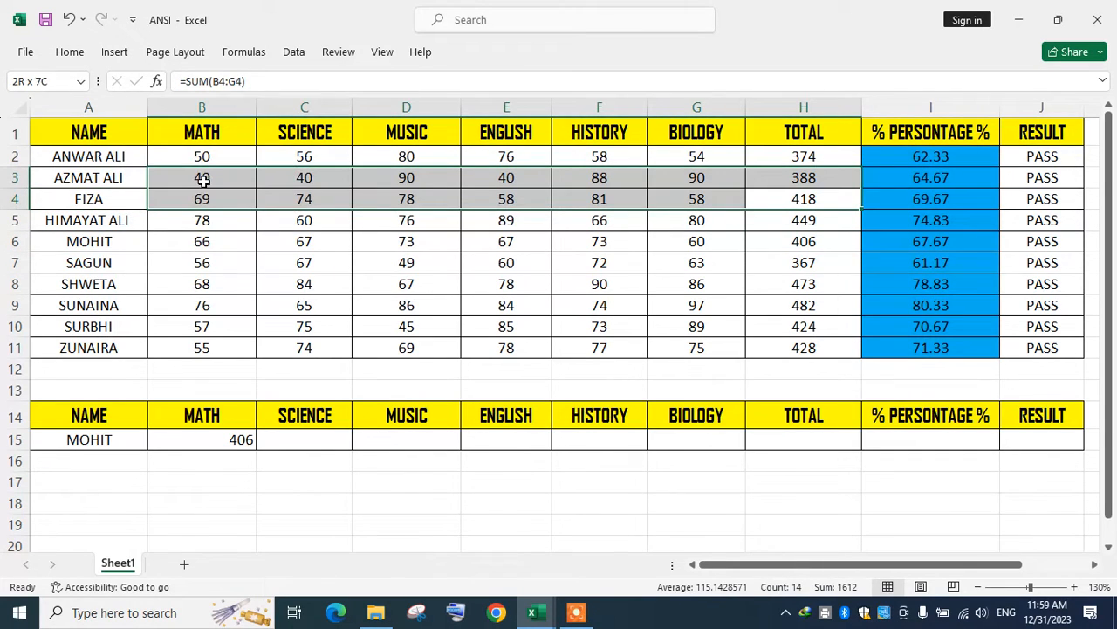
{"action": "left_click", "coordinate": [125, 441]}
{"action": "type", "text": "FIZ"}
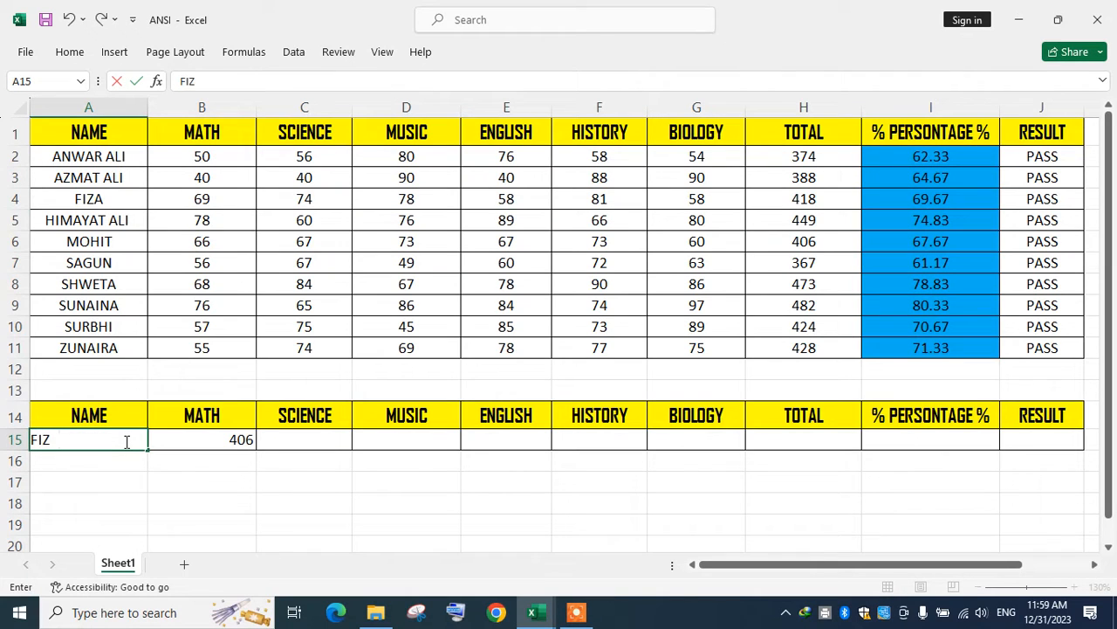
{"action": "type", "text": "A"}
{"action": "key", "text": "Return"}
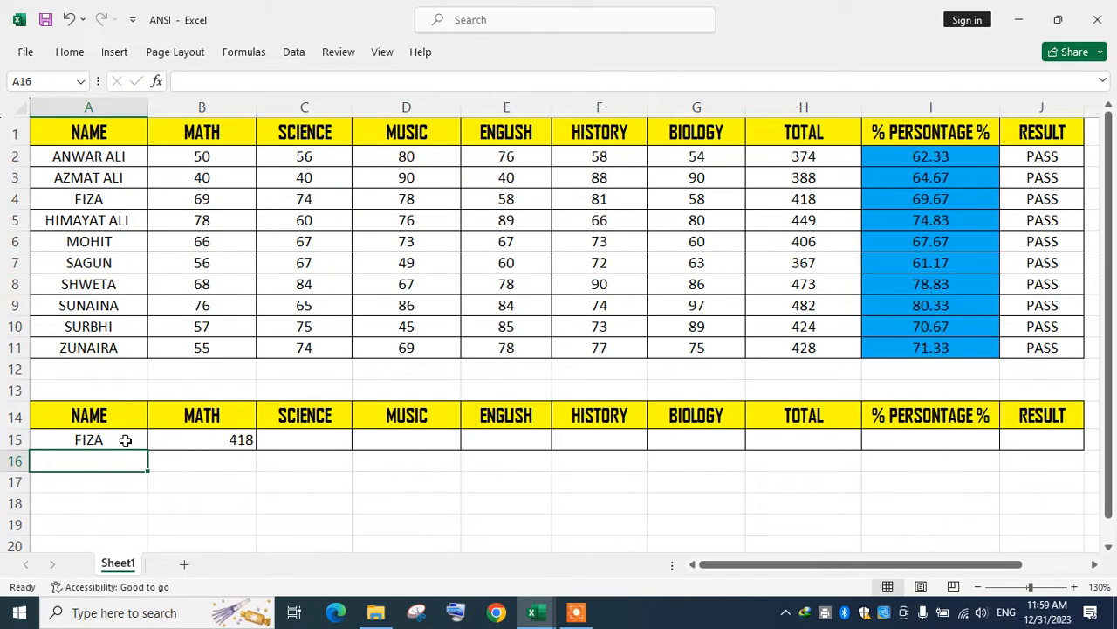
{"action": "left_click", "coordinate": [238, 439]}
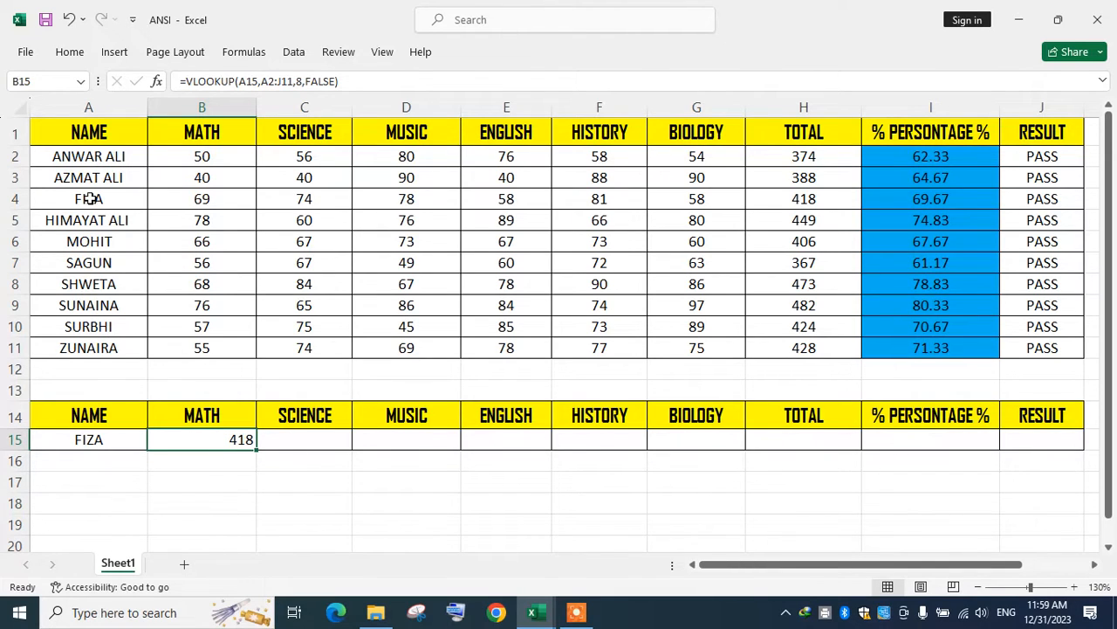
{"action": "left_click_drag", "start_coordinate": [91, 199], "coordinate": [1062, 198]}
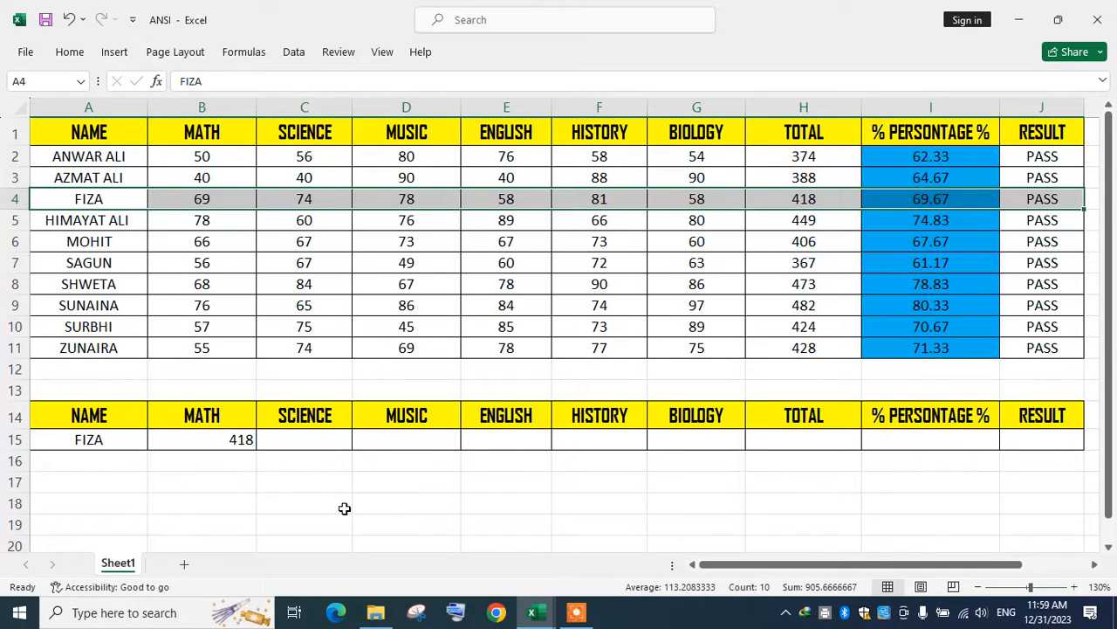
Remove the column index 8 and FALSE arguments from the B15 formula and use COLUMN(B2) as the column index
{"action": "double_click", "coordinate": [242, 441]}
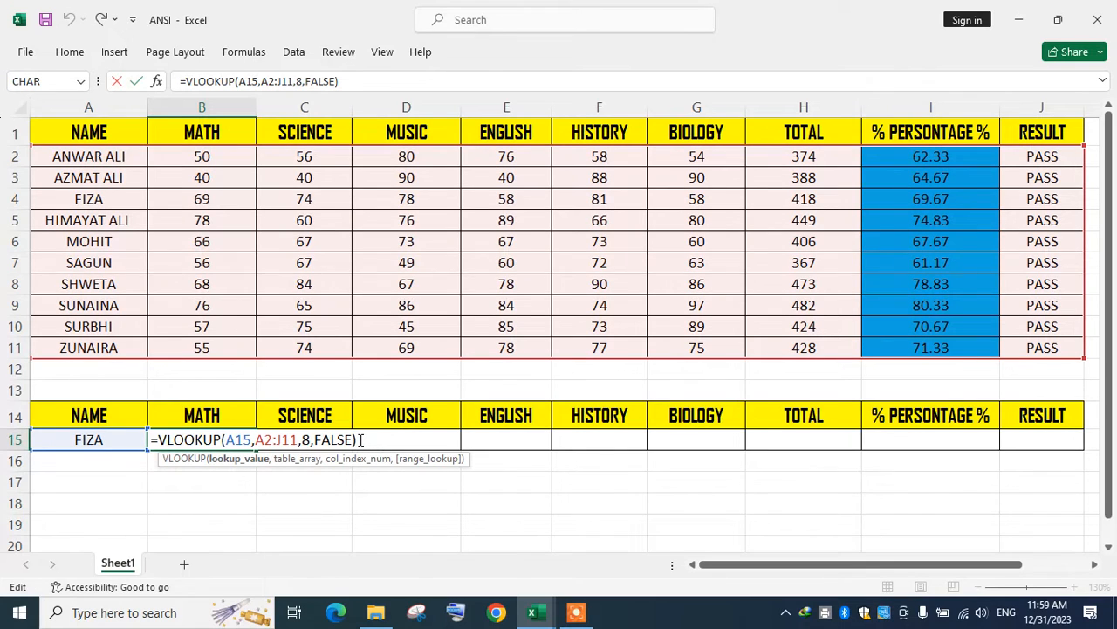
{"action": "key", "text": "BackSpace"}
{"action": "key", "text": "BackSpace"}
{"action": "key", "text": "BackSpace"}
{"action": "key", "text": "BackSpace"}
{"action": "key", "text": "BackSpace"}
{"action": "key", "text": "BackSpace"}
{"action": "key", "text": "BackSpace"}
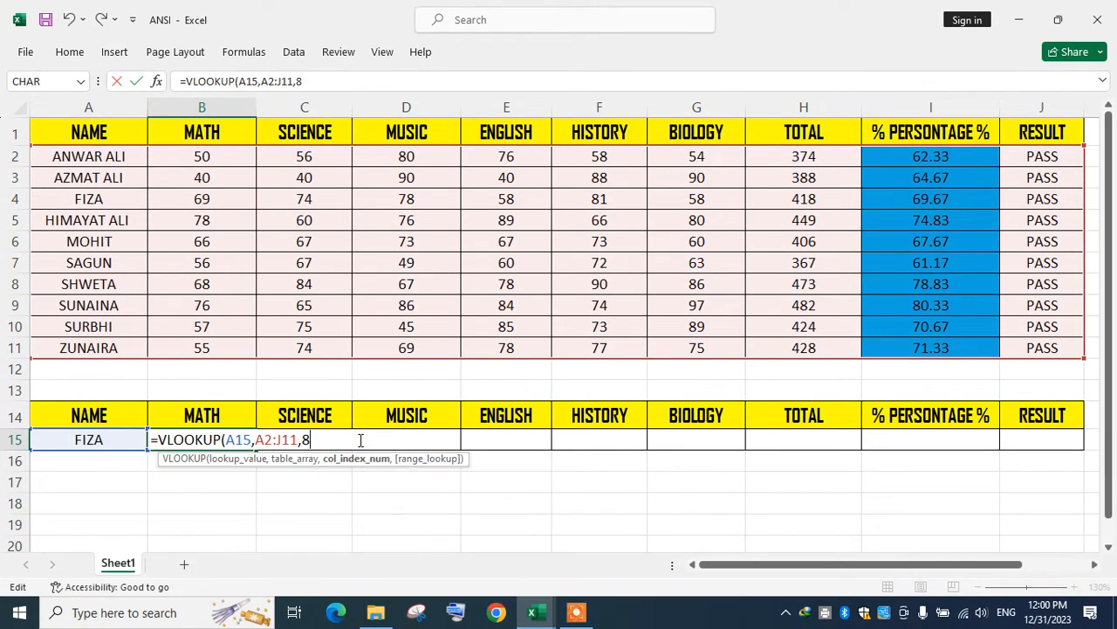
{"action": "key", "text": "BackSpace"}
{"action": "type", "text": "COLU"}
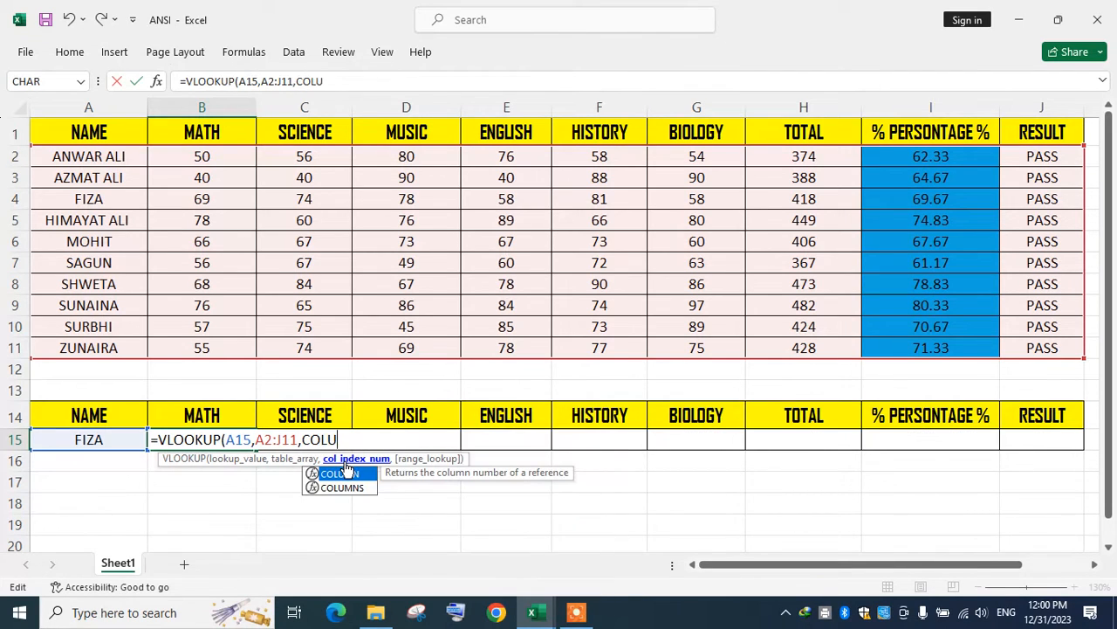
{"action": "double_click", "coordinate": [344, 475]}
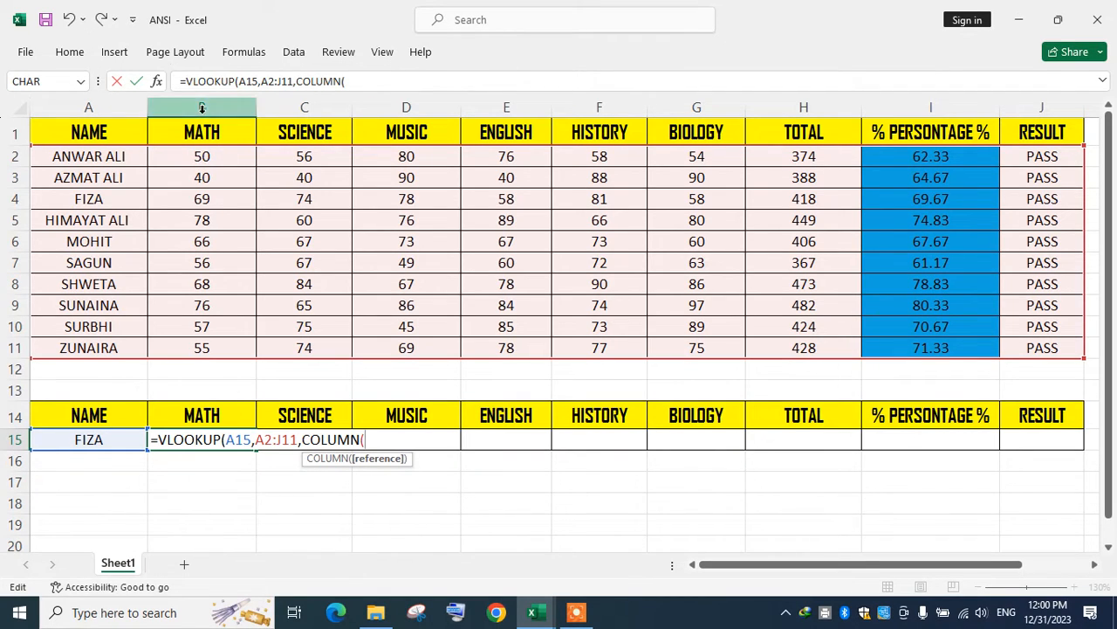
{"action": "left_click", "coordinate": [202, 157]}
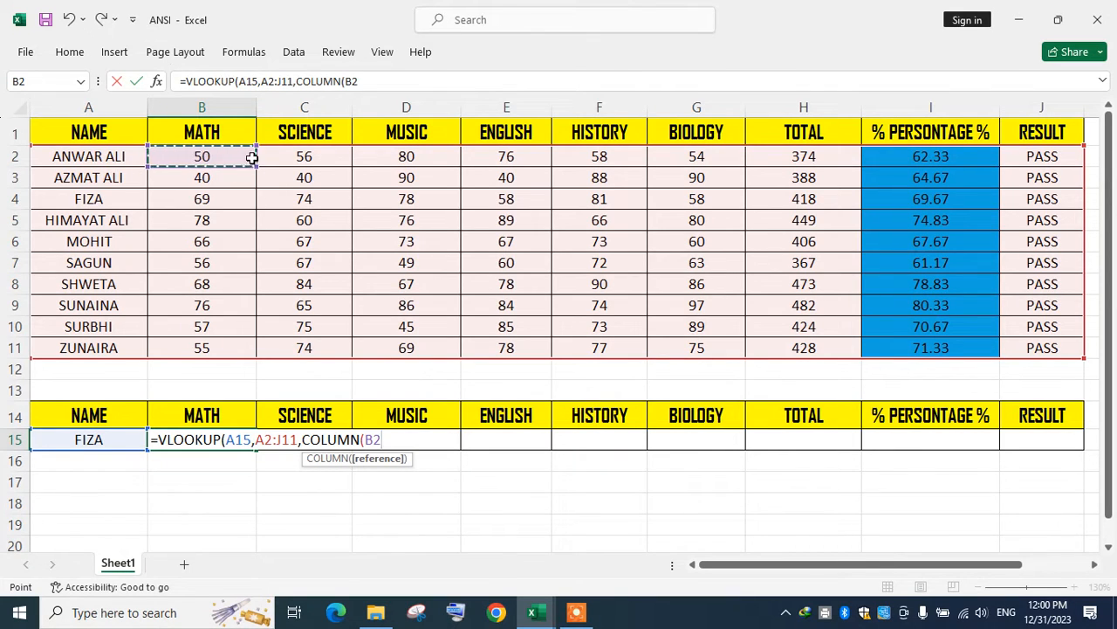
{"action": "type", "text": ")"}
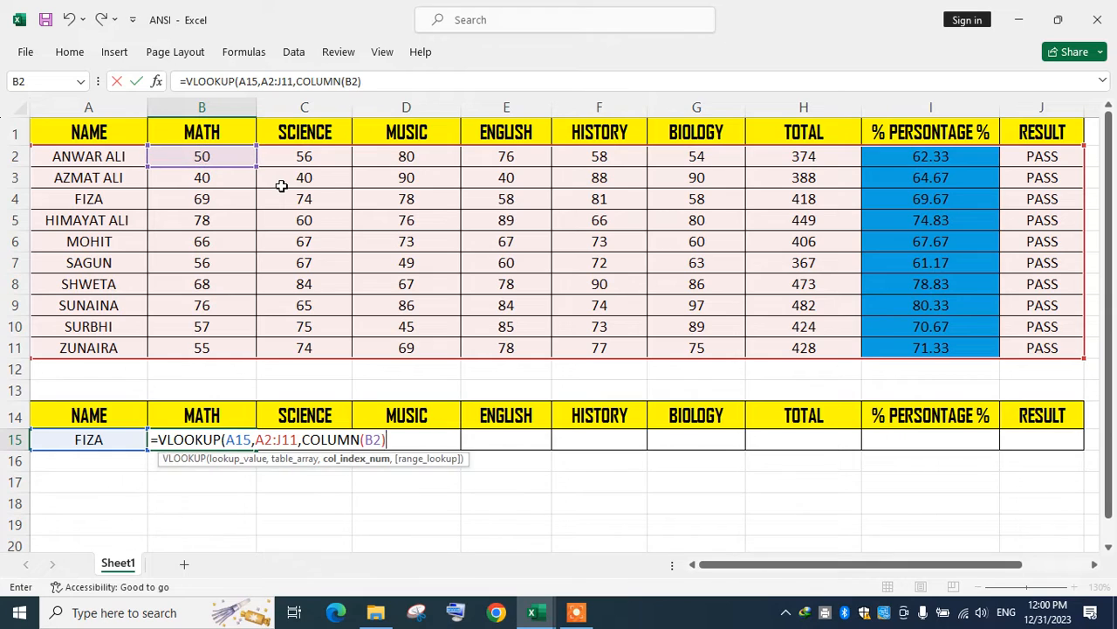
Finish the B15 formula with exact match, giving =VLOOKUP(A15,A2:J11,COLUMN(B2),FALSE)
{"action": "type", "text": ","}
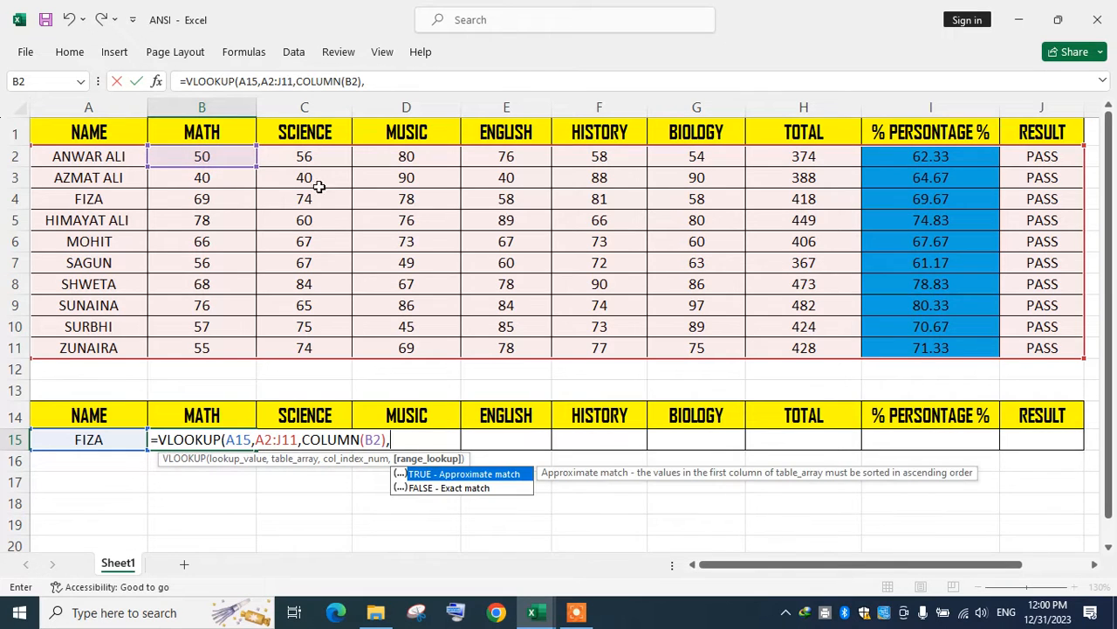
{"action": "double_click", "coordinate": [453, 488]}
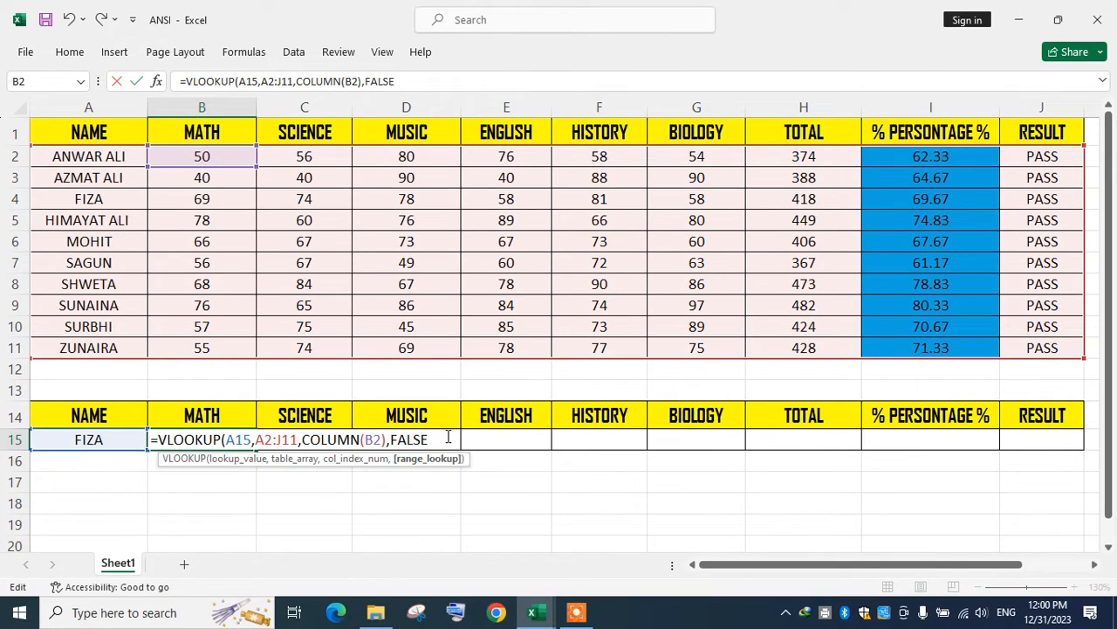
{"action": "type", "text": ")"}
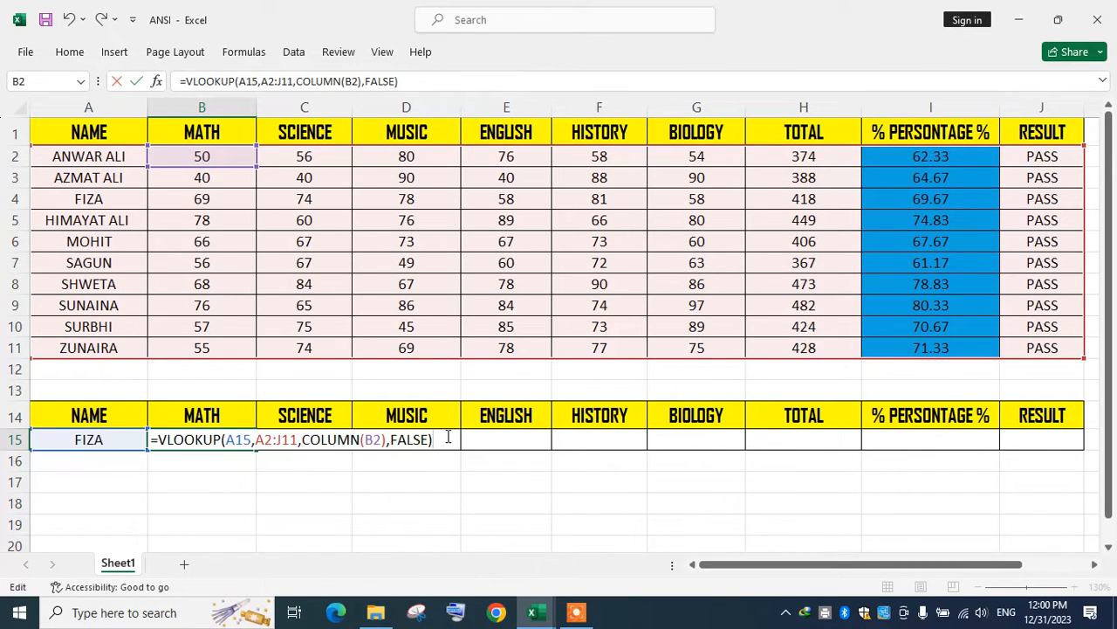
{"action": "key", "text": "Return"}
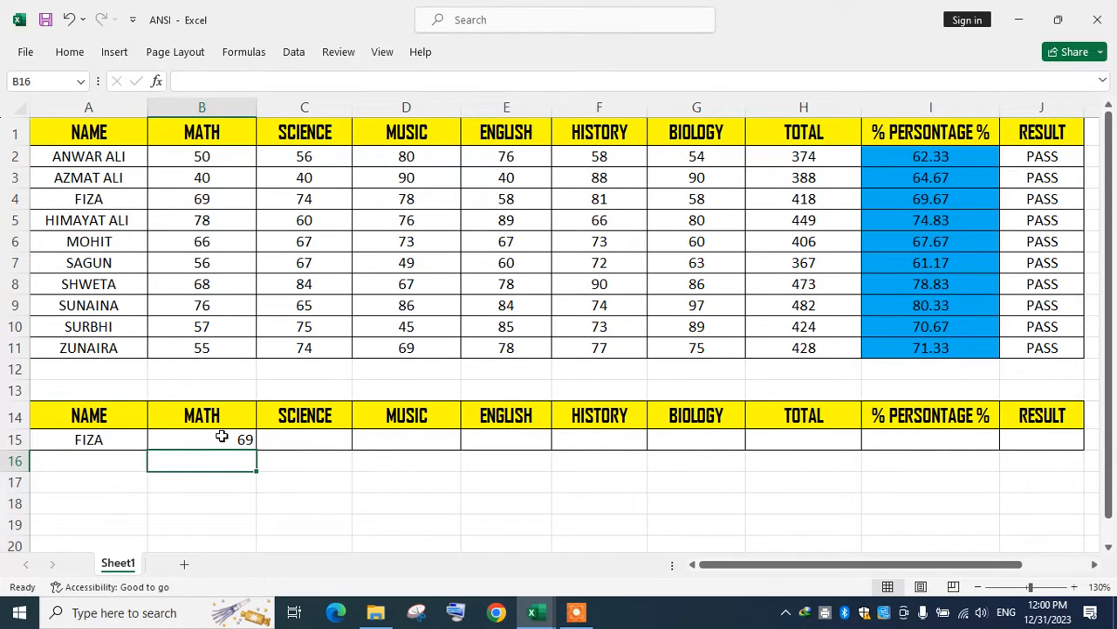
Try to fill the B15 lookup formula across to D15 and clear the filled cells C15:D15
{"action": "left_click", "coordinate": [206, 199]}
{"action": "left_click", "coordinate": [250, 444]}
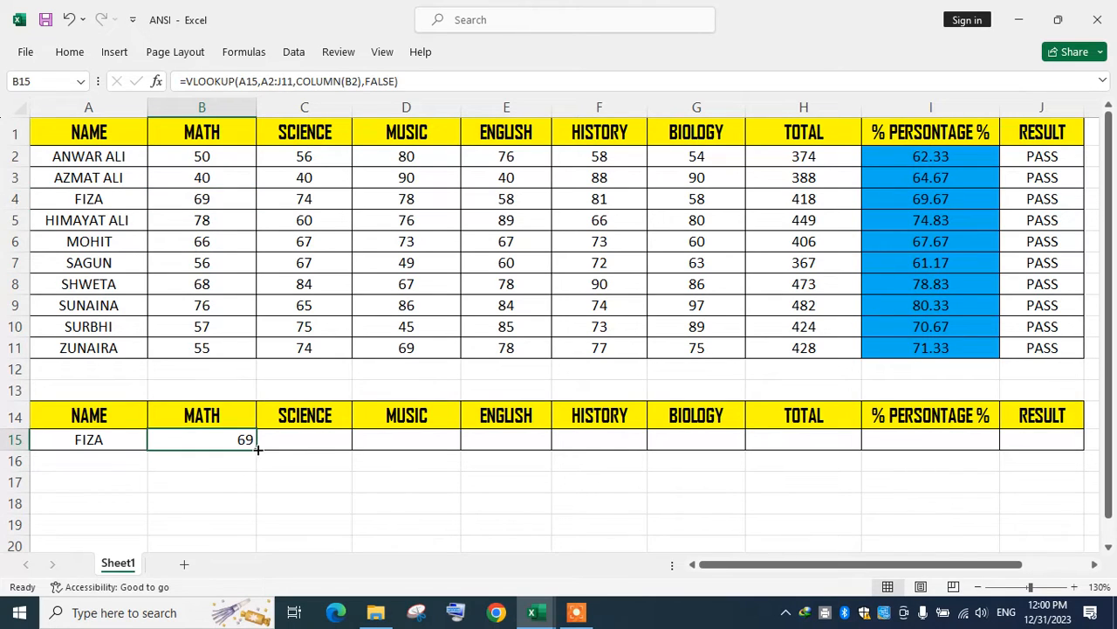
{"action": "left_click_drag", "start_coordinate": [258, 448], "coordinate": [428, 452]}
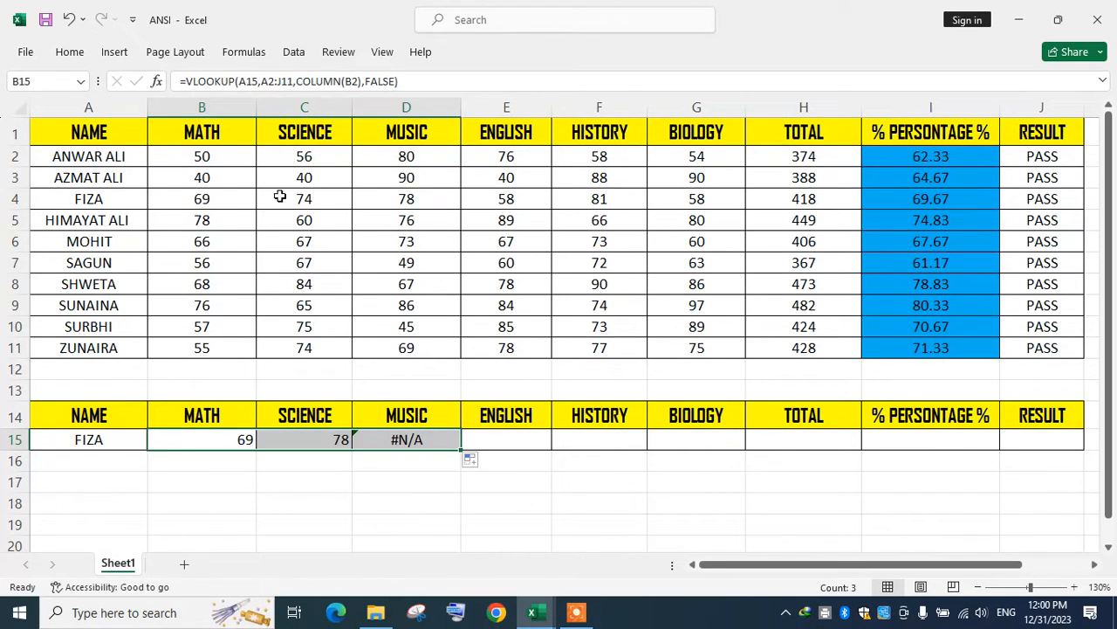
{"action": "left_click_drag", "start_coordinate": [215, 198], "coordinate": [343, 201]}
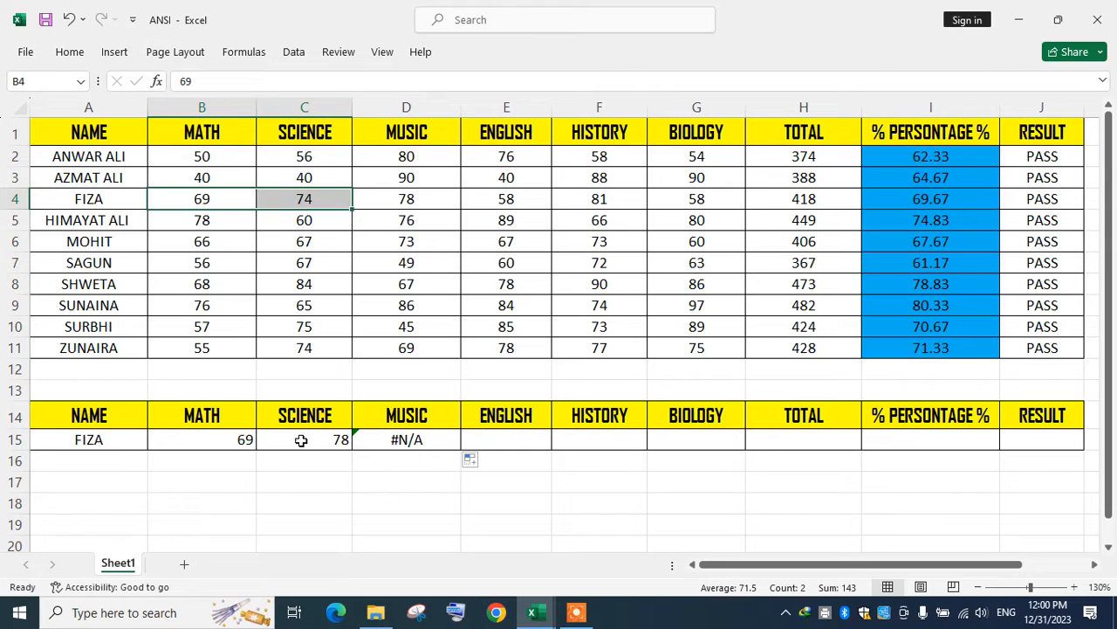
{"action": "left_click_drag", "start_coordinate": [321, 437], "coordinate": [403, 456]}
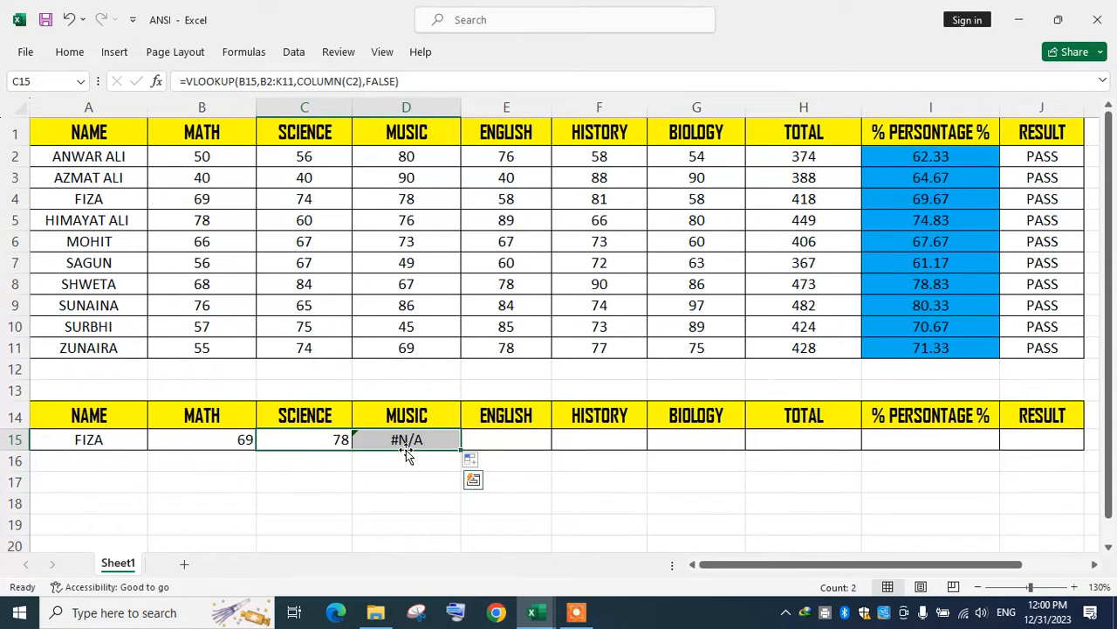
{"action": "key", "text": "Delete"}
{"action": "left_click", "coordinate": [346, 477]}
Make the lookup value in the B15 VLOOKUP formula an absolute reference, $A$15
{"action": "double_click", "coordinate": [237, 440]}
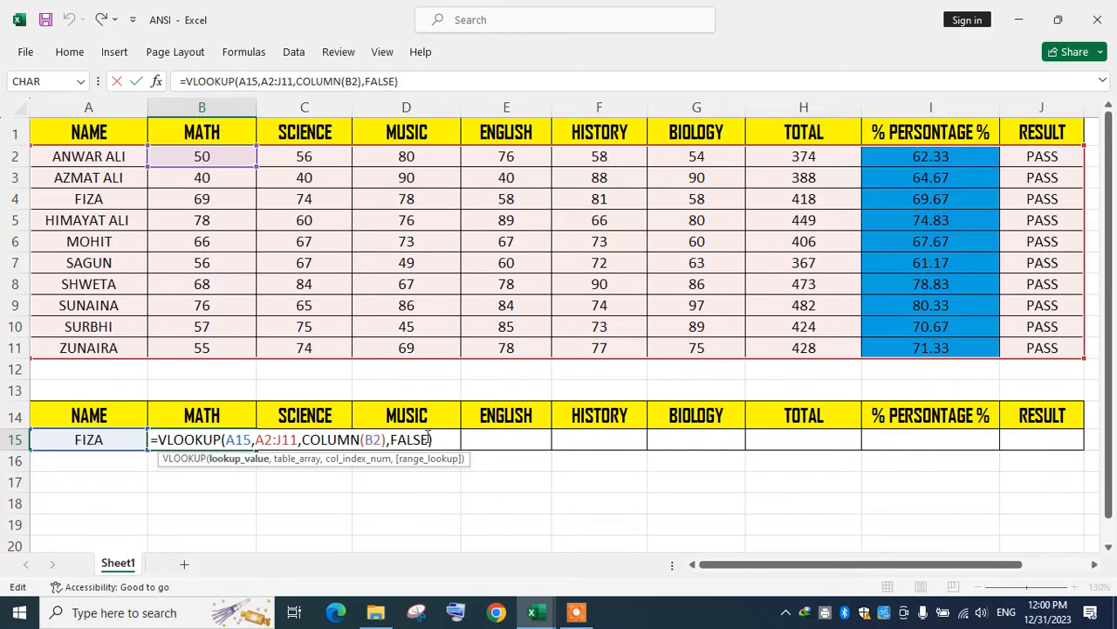
{"action": "left_click_drag", "start_coordinate": [228, 439], "coordinate": [251, 441]}
{"action": "left_click", "coordinate": [251, 441]}
{"action": "key", "text": "F4"}
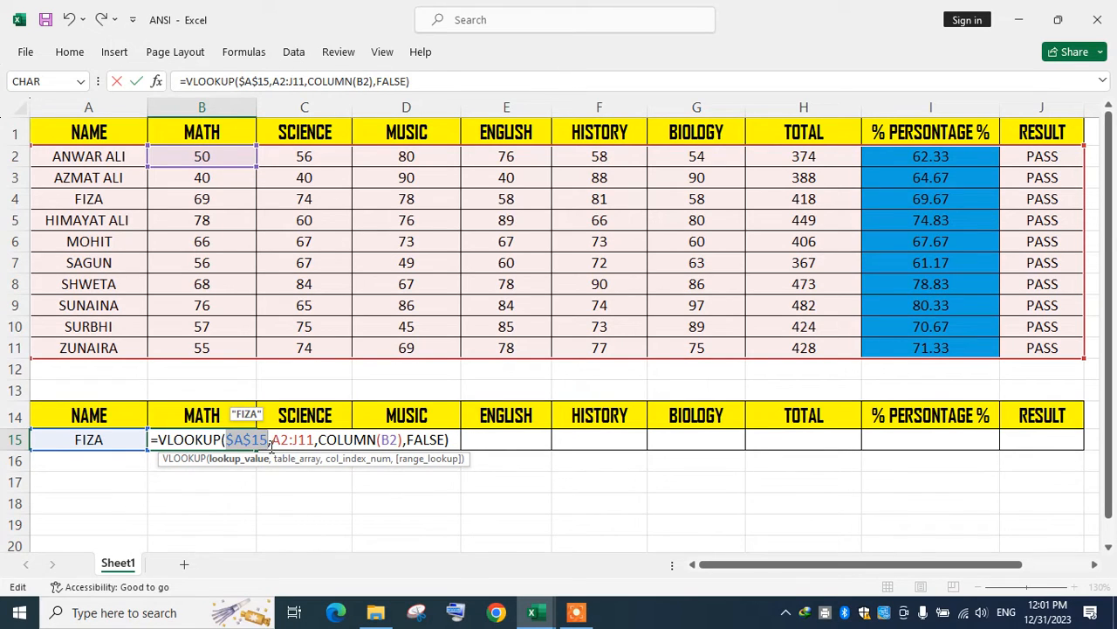
{"action": "left_click", "coordinate": [266, 441]}
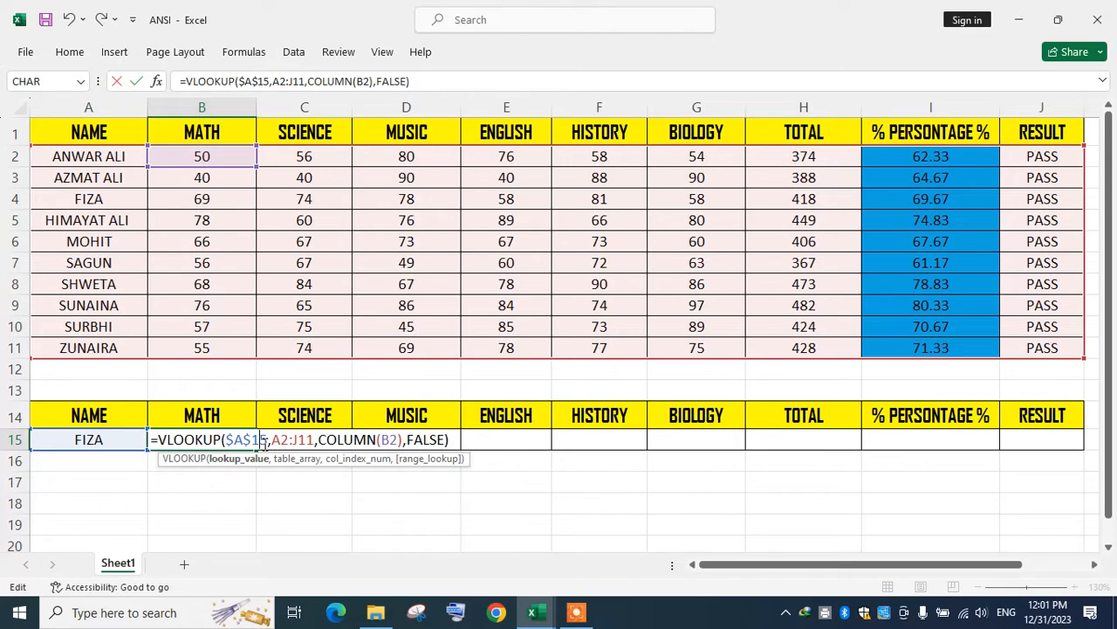
Make the table range in the B15 formula absolute, giving =VLOOKUP($A$15,$A$2:$J$11,COLUMN(B2),FALSE)
{"action": "left_click", "coordinate": [285, 441]}
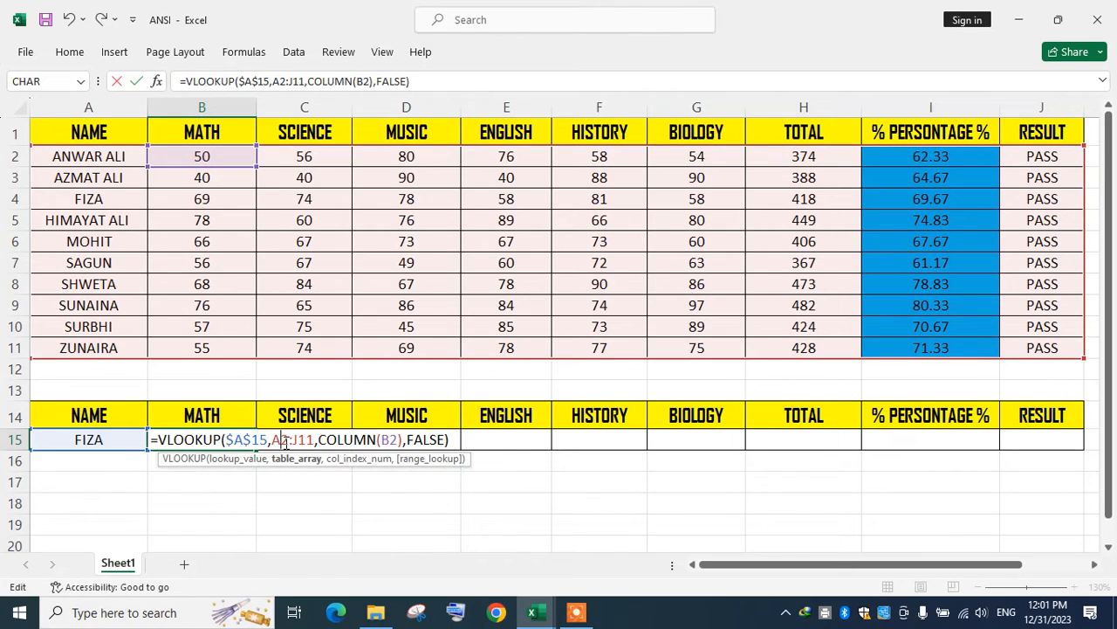
{"action": "key", "text": "F4"}
{"action": "left_click", "coordinate": [339, 441]}
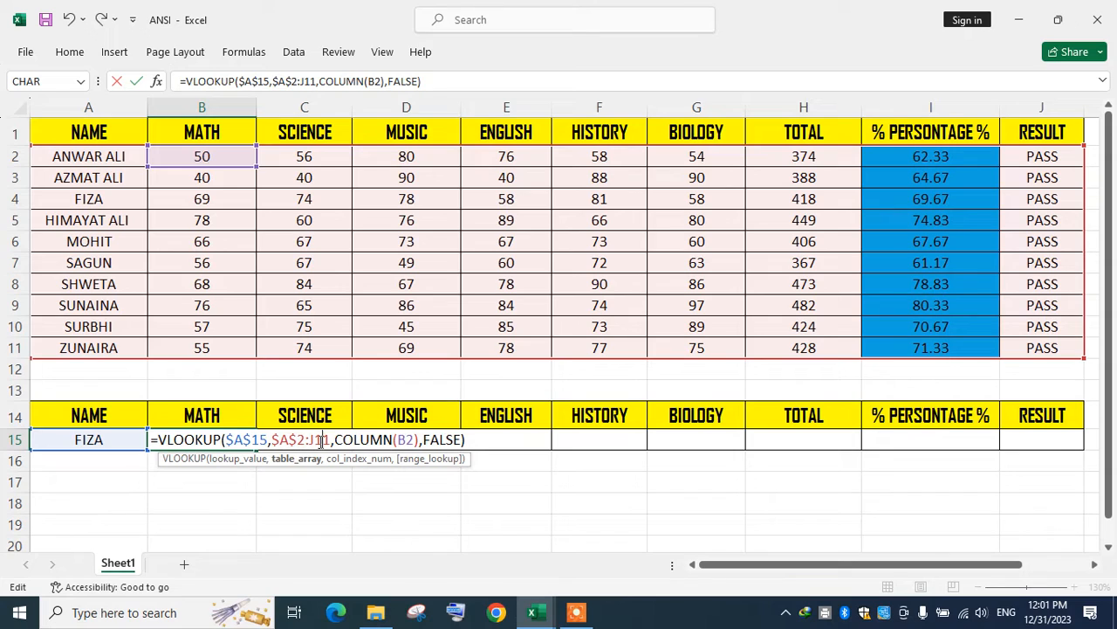
{"action": "key", "text": "F4"}
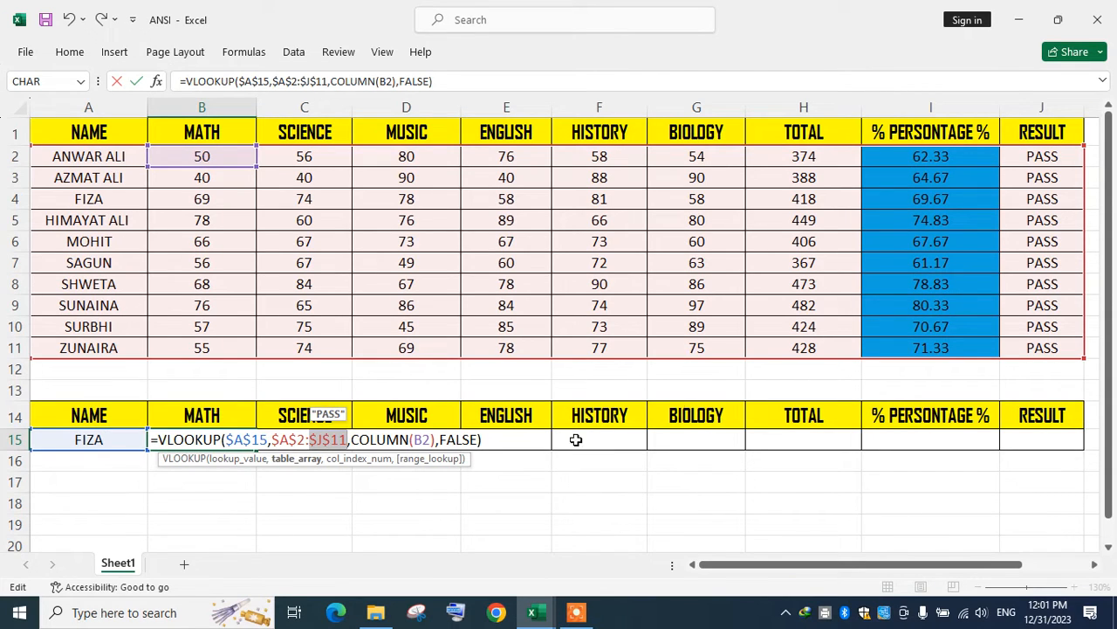
{"action": "left_click", "coordinate": [418, 441]}
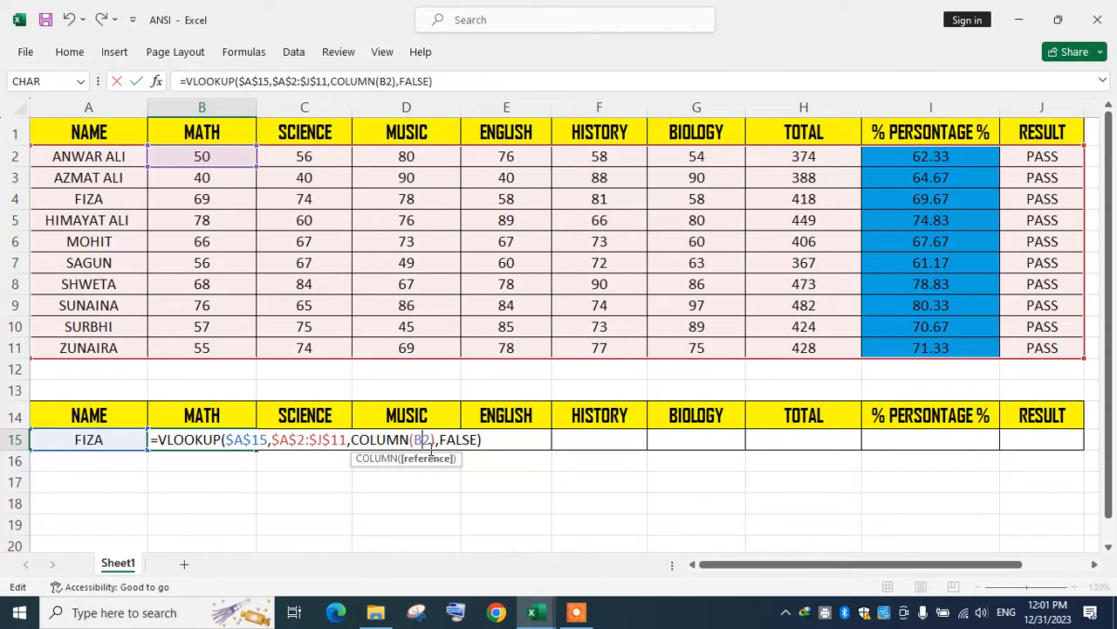
{"action": "left_click", "coordinate": [494, 439]}
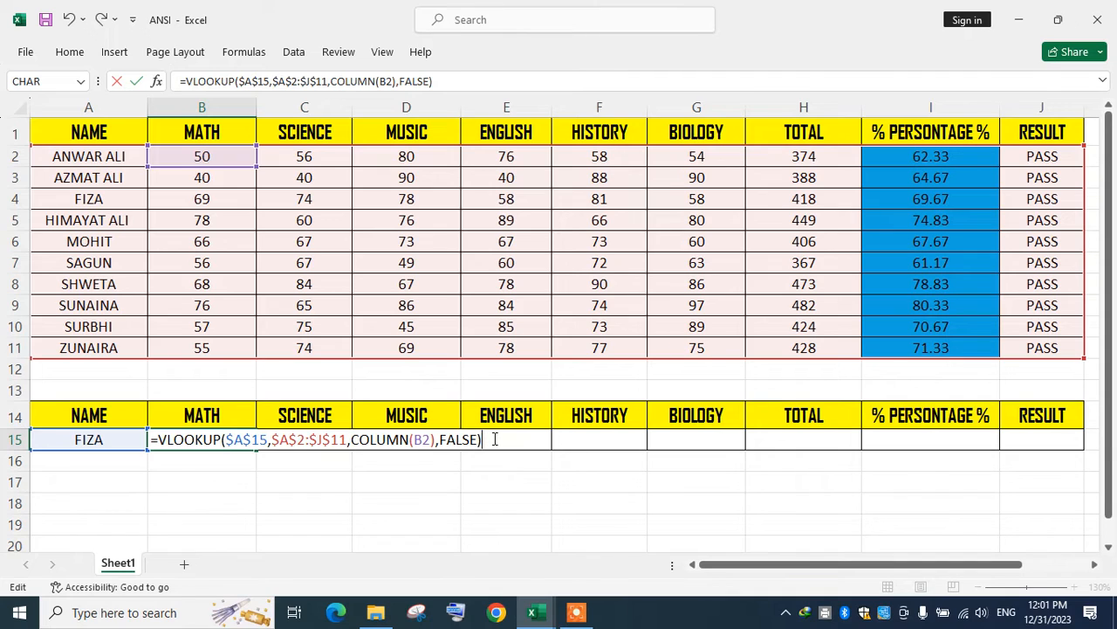
{"action": "left_click_drag", "start_coordinate": [158, 440], "coordinate": [484, 455]}
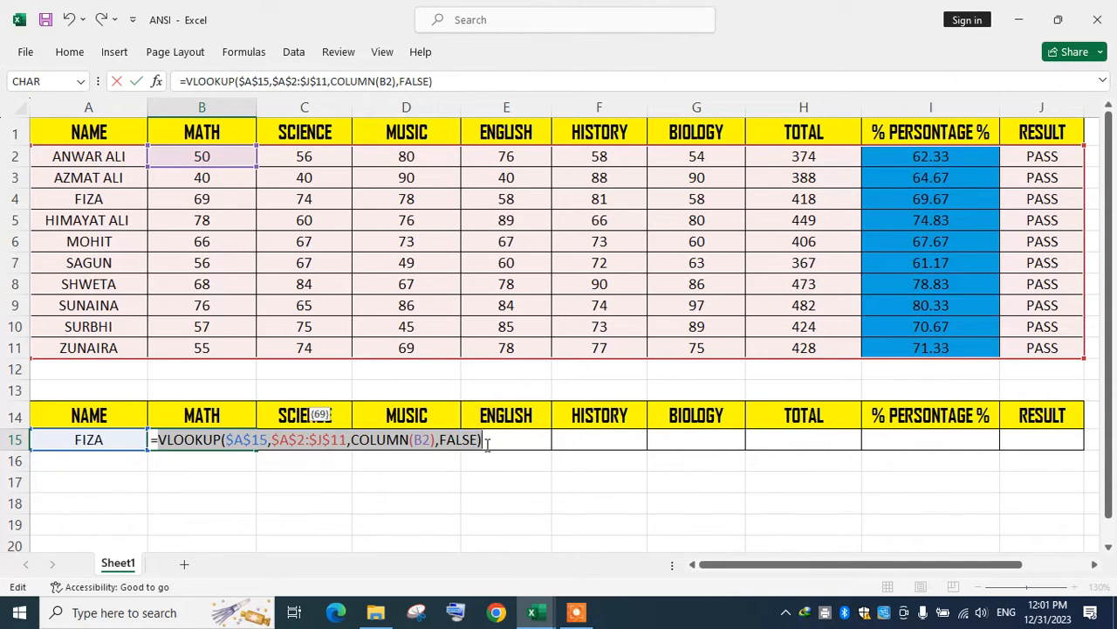
{"action": "left_click", "coordinate": [486, 442]}
{"action": "key", "text": "Return"}
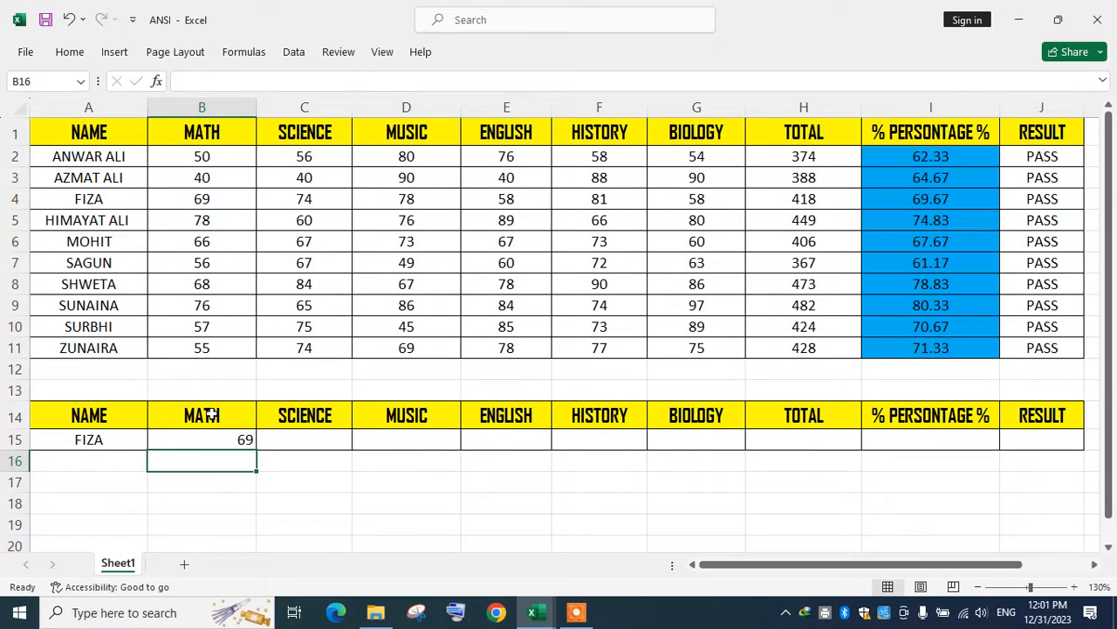
Fill the B15 lookup formula across to J15 and compare the returned values with the record in row 4
{"action": "left_click", "coordinate": [213, 435]}
{"action": "left_click_drag", "start_coordinate": [256, 449], "coordinate": [1056, 454]}
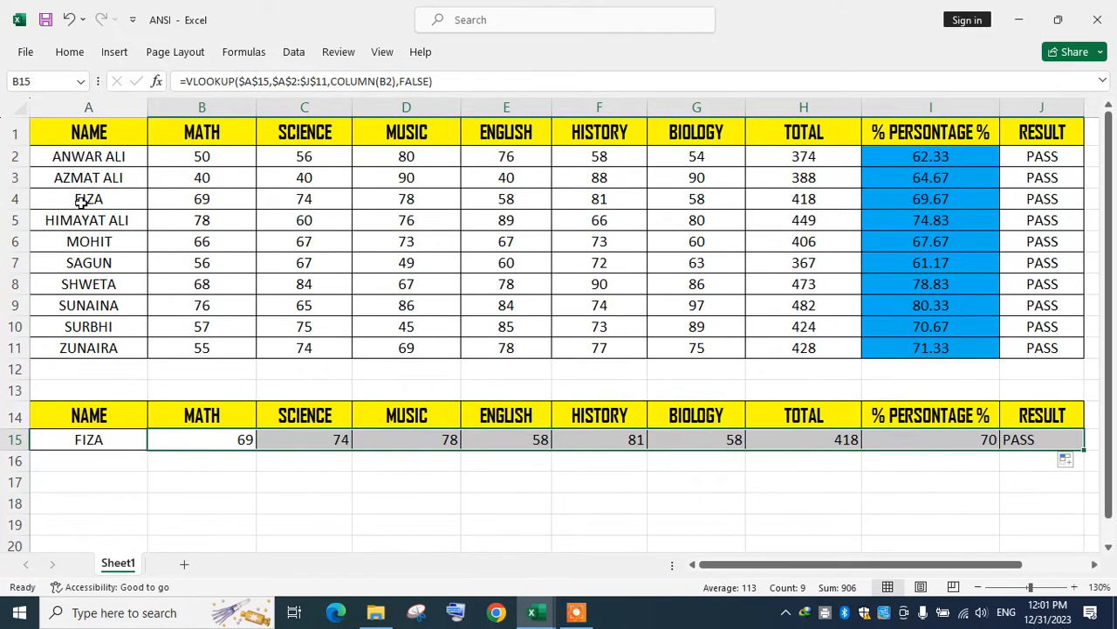
{"action": "left_click_drag", "start_coordinate": [81, 201], "coordinate": [1034, 217]}
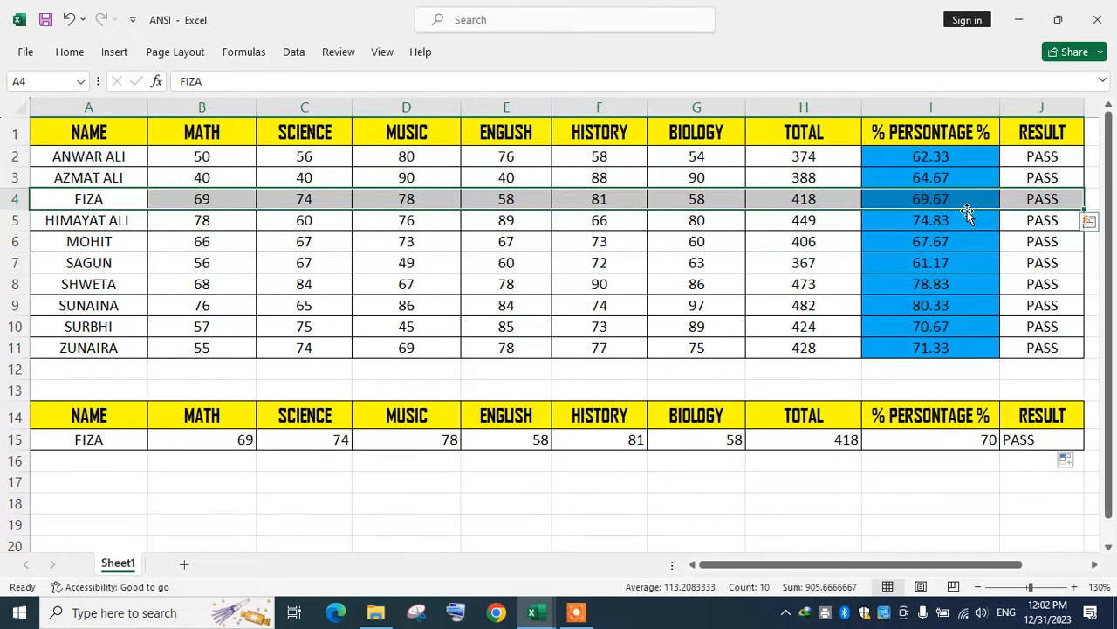
{"action": "left_click", "coordinate": [965, 441]}
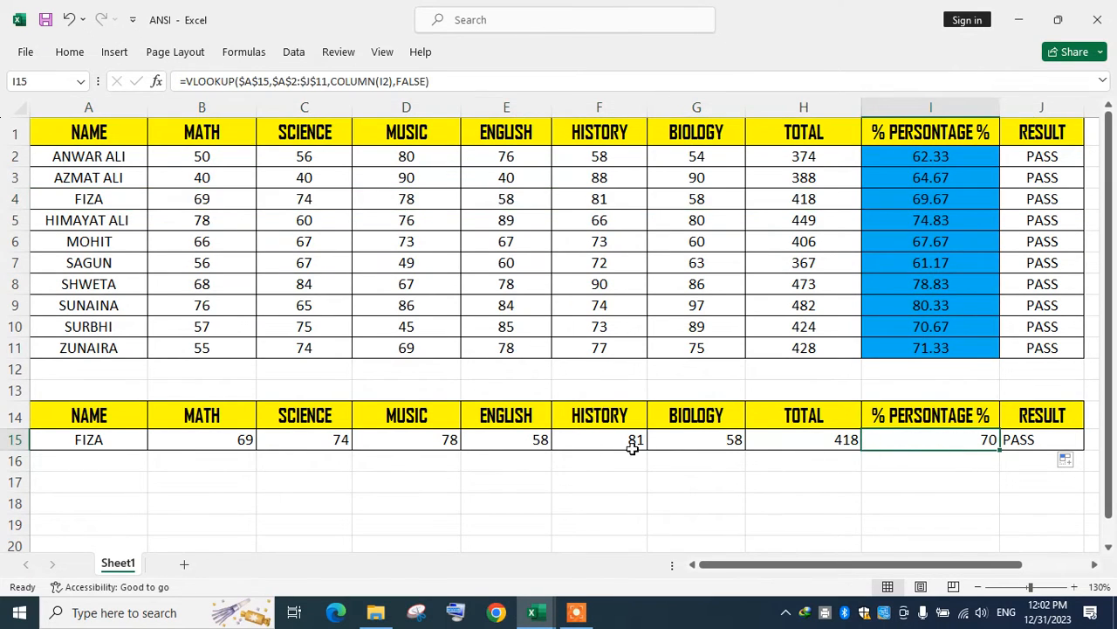
{"action": "left_click", "coordinate": [212, 439]}
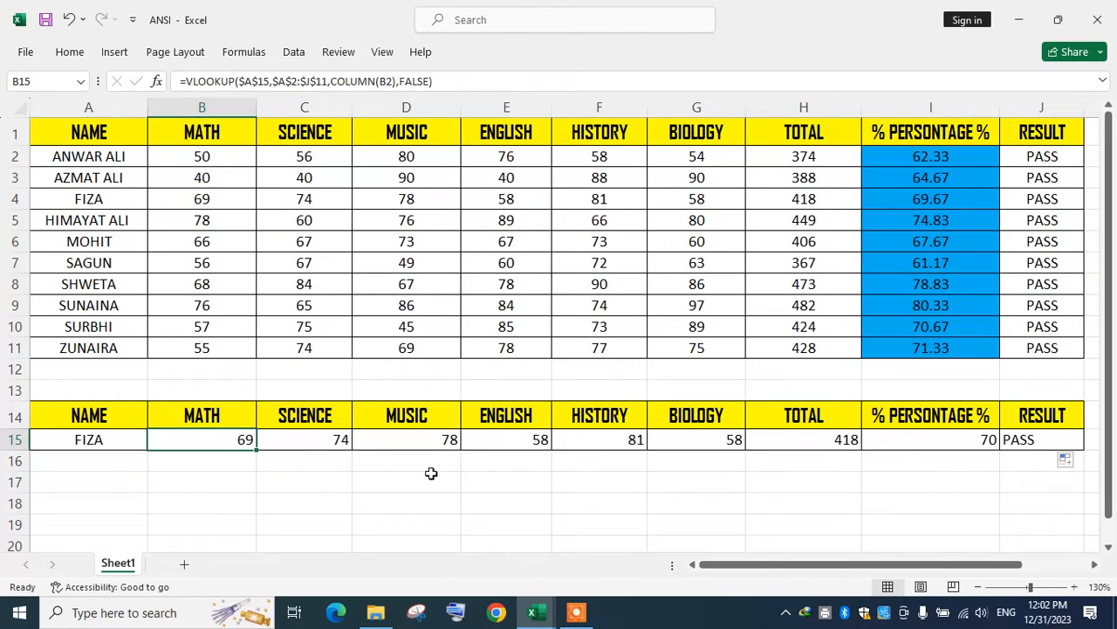
{"action": "left_click_drag", "start_coordinate": [419, 202], "coordinate": [759, 204]}
Compare the percentage in I15 with I4 and shorten the I4 formula to =H4/6
{"action": "left_click", "coordinate": [945, 441]}
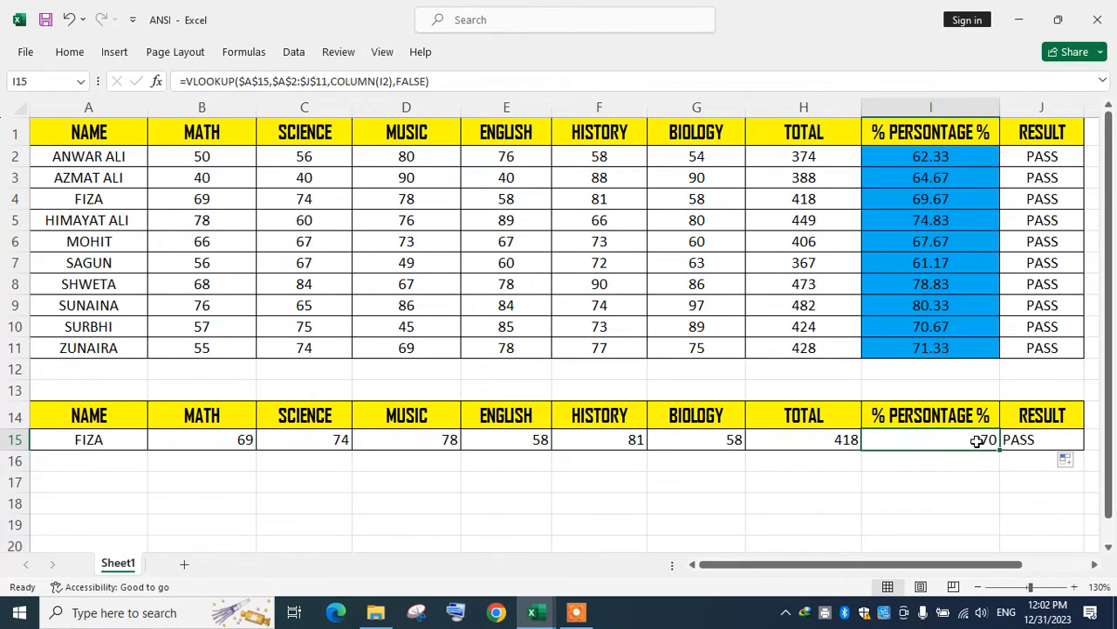
{"action": "left_click", "coordinate": [931, 203]}
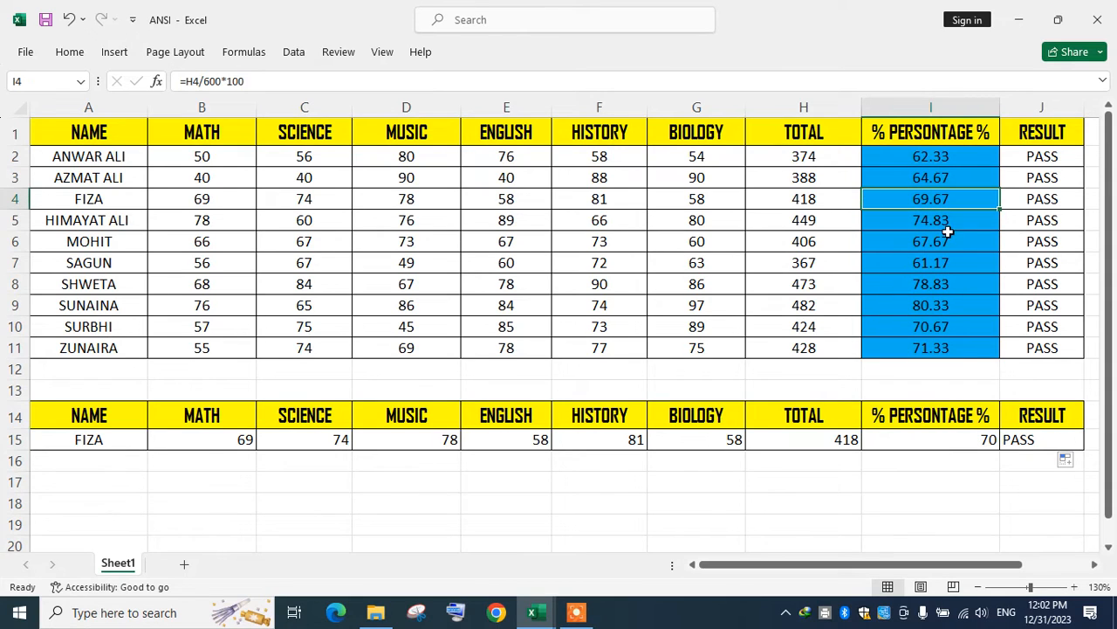
{"action": "left_click", "coordinate": [948, 440]}
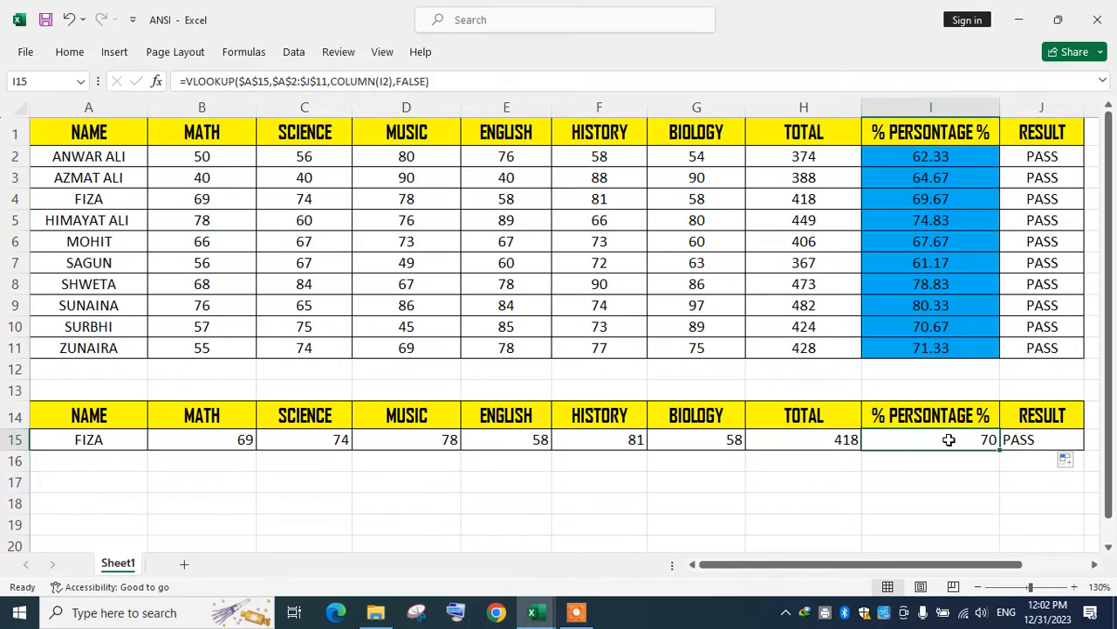
{"action": "left_click", "coordinate": [940, 200]}
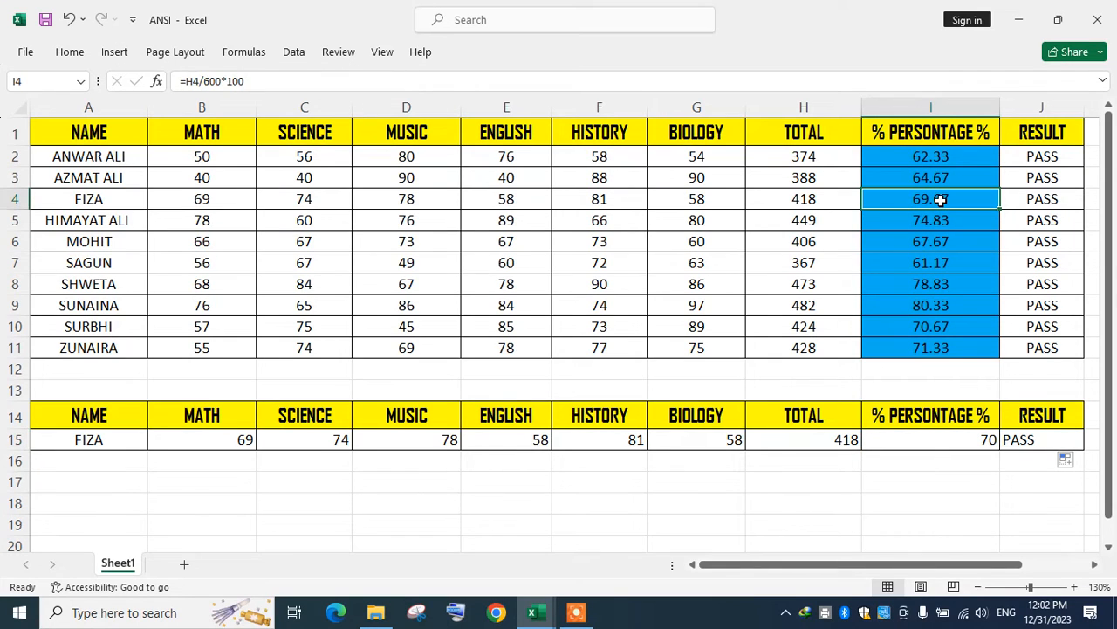
{"action": "double_click", "coordinate": [940, 200]}
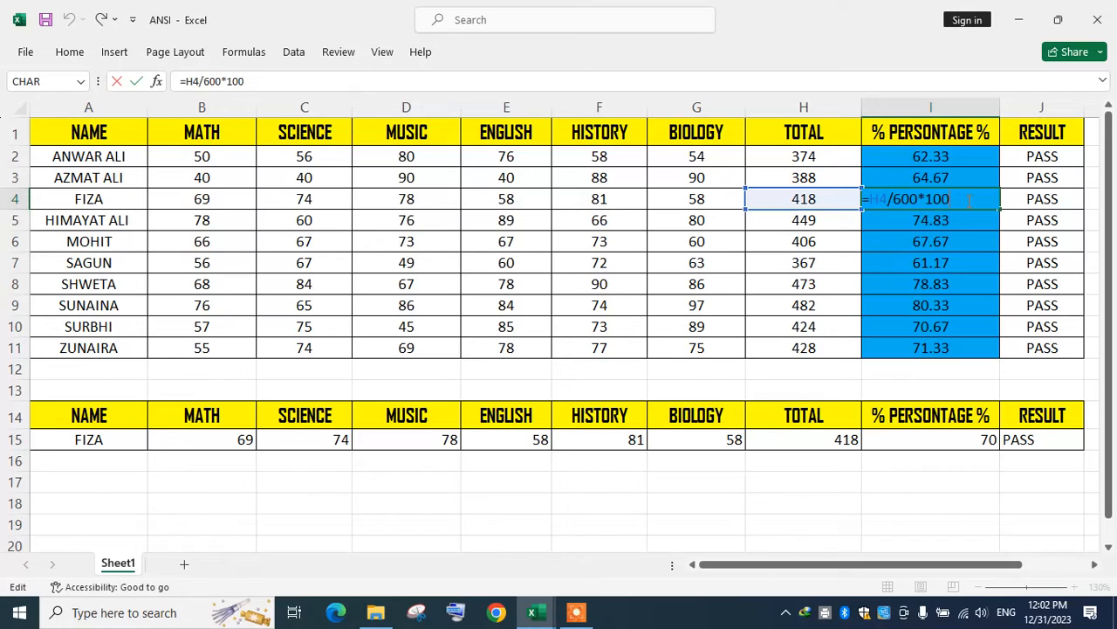
{"action": "key", "text": "BackSpace"}
{"action": "key", "text": "BackSpace"}
{"action": "key", "text": "BackSpace"}
{"action": "key", "text": "BackSpace"}
{"action": "key", "text": "BackSpace"}
{"action": "key", "text": "BackSpace"}
{"action": "key", "text": "Return"}
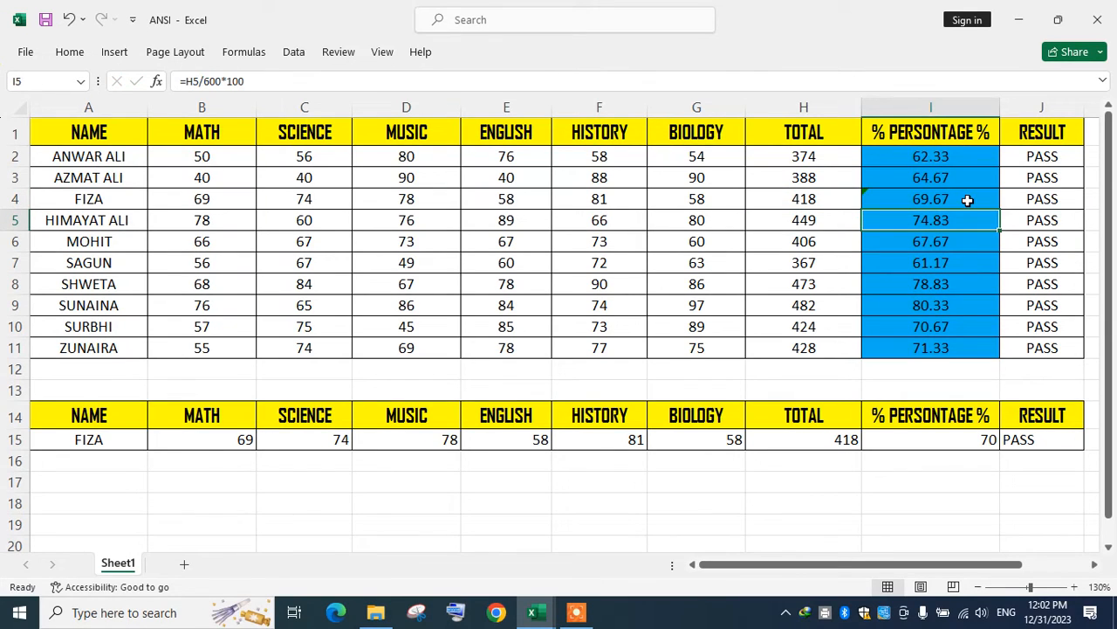
Fill the B15 lookup formula across row 15 to the RESULT column again
{"action": "left_click", "coordinate": [972, 440]}
{"action": "left_click", "coordinate": [231, 439]}
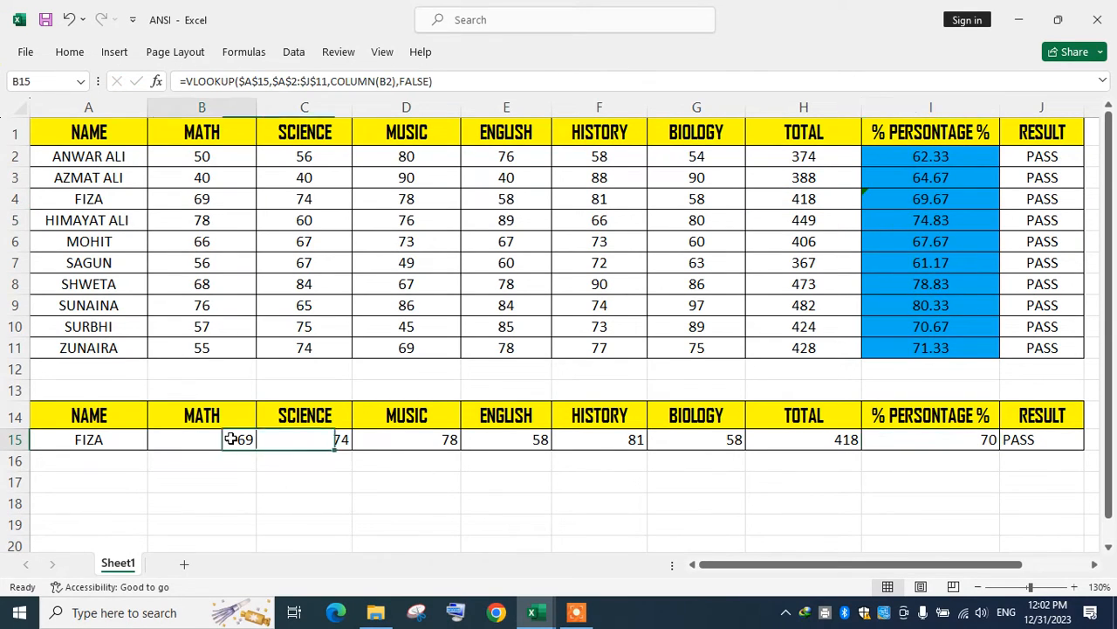
{"action": "left_click_drag", "start_coordinate": [257, 449], "coordinate": [1054, 463]}
Increase the decimals of the looked-up percentage in I15 to one decimal place
{"action": "left_click", "coordinate": [958, 439]}
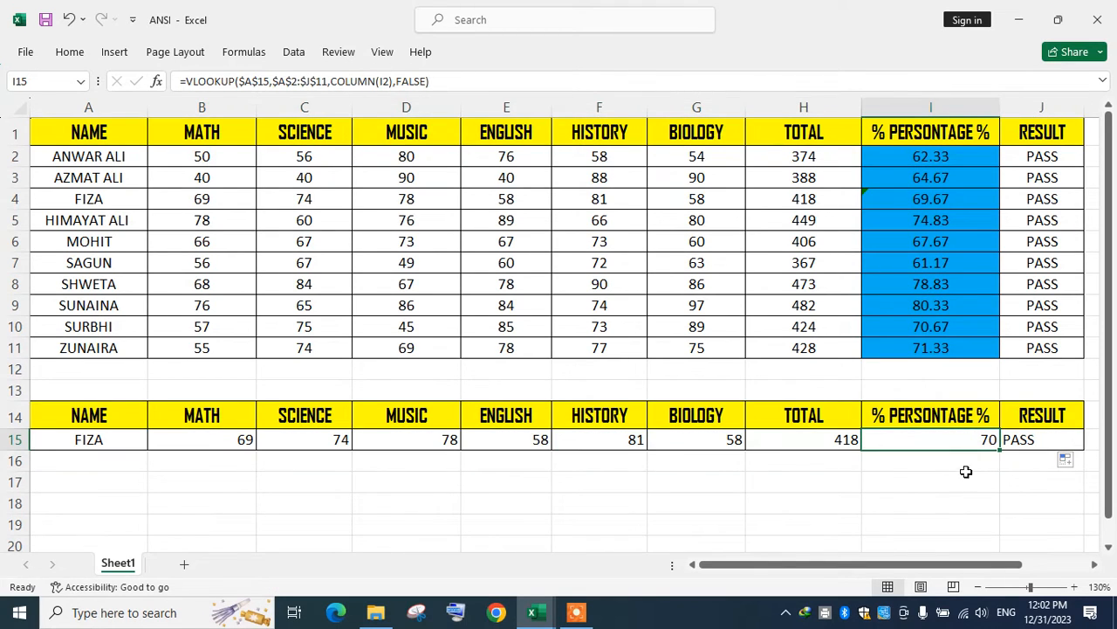
{"action": "left_click", "coordinate": [967, 472]}
{"action": "left_click", "coordinate": [966, 433]}
{"action": "double_click", "coordinate": [69, 51]}
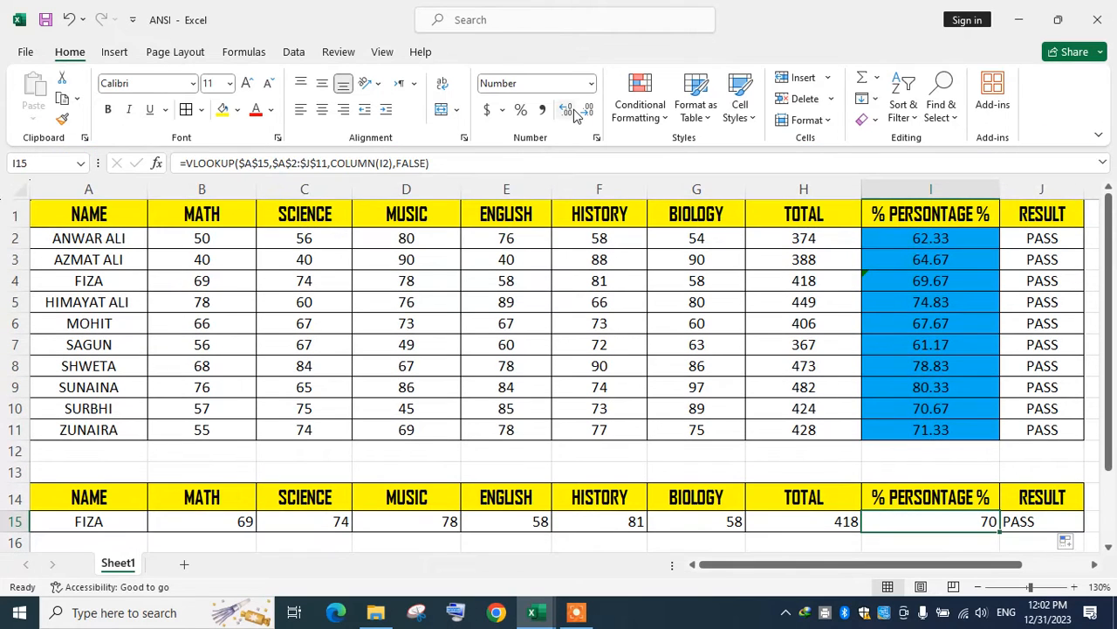
{"action": "left_click", "coordinate": [574, 109]}
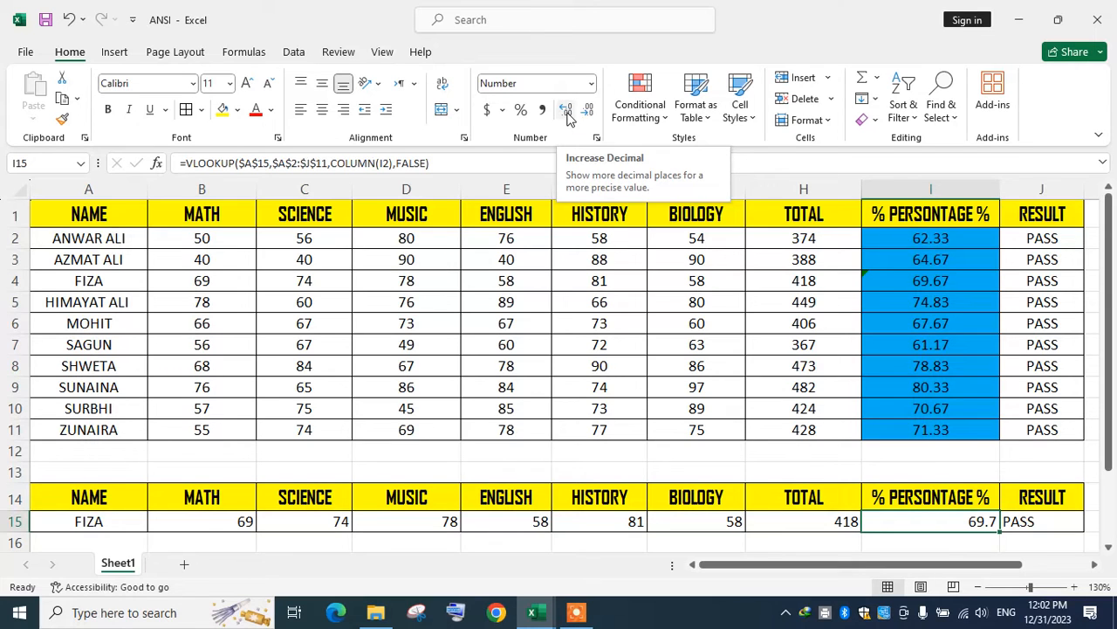
{"action": "scroll", "coordinate": [591, 427], "scroll_direction": "down", "scroll_amount": 1}
{"action": "left_click", "coordinate": [643, 489]}
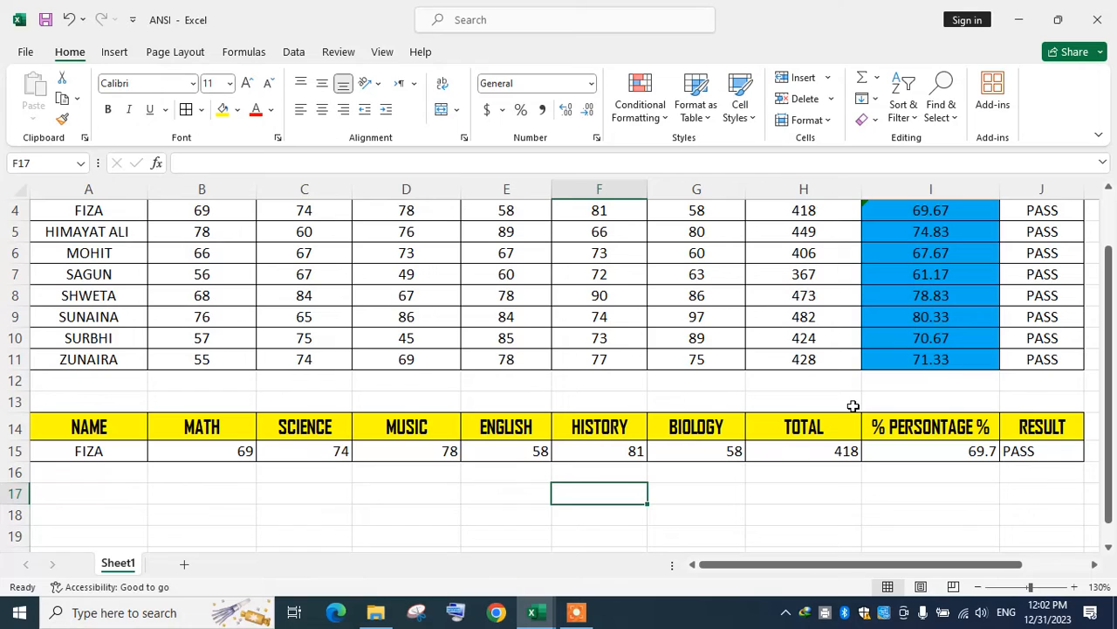
{"action": "left_click", "coordinate": [969, 455]}
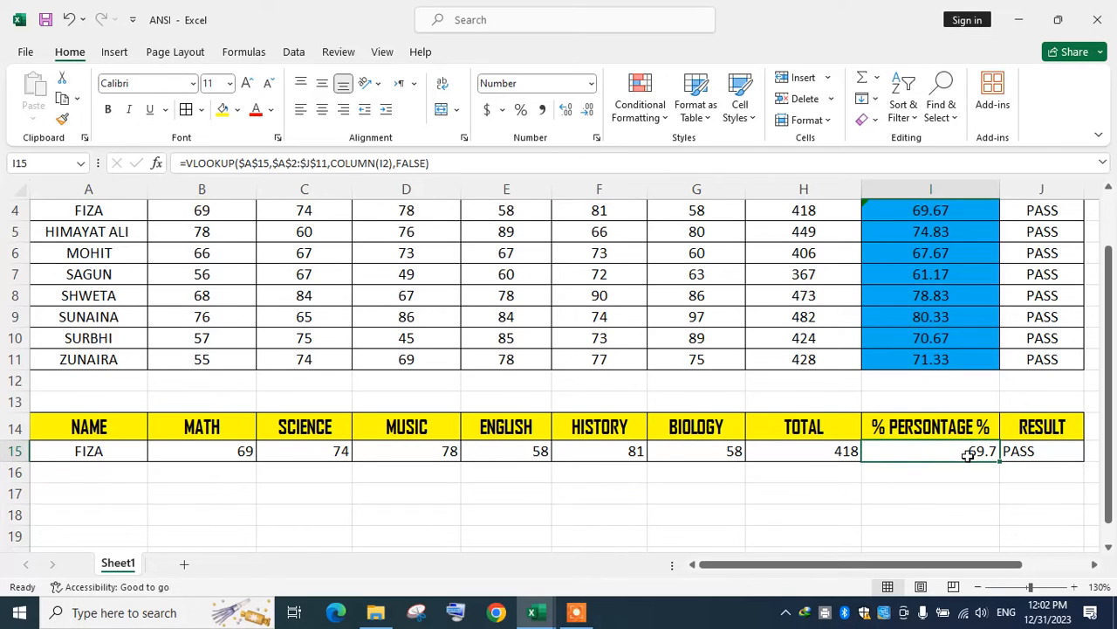
Replace the student name in A15 with the name from A6
{"action": "left_click", "coordinate": [79, 452]}
{"action": "scroll", "coordinate": [153, 321], "scroll_direction": "up", "scroll_amount": 1}
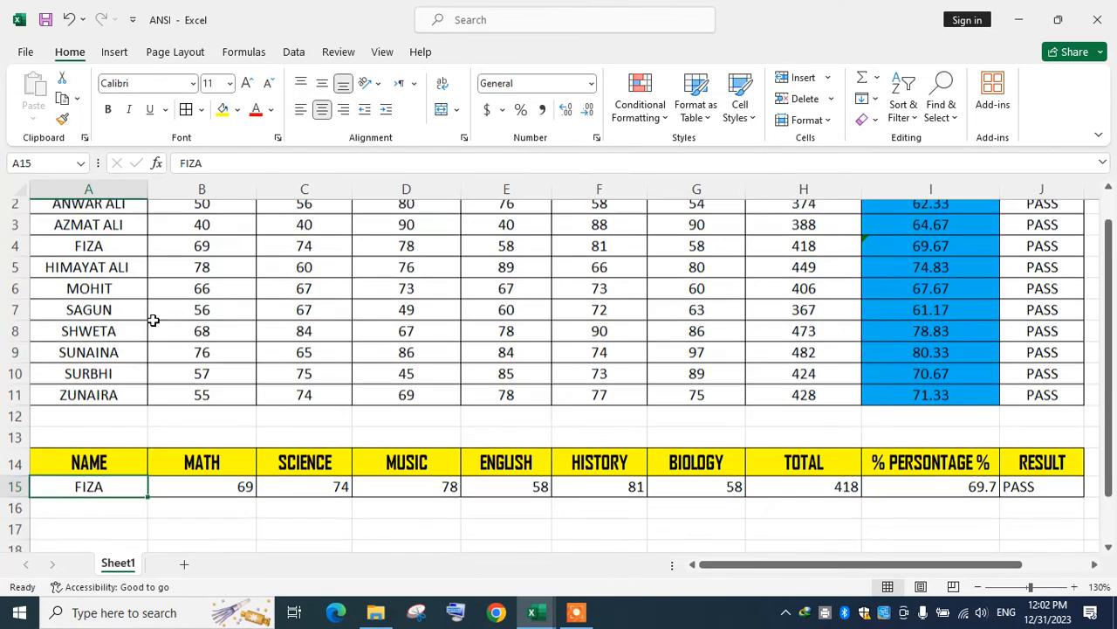
{"action": "scroll", "coordinate": [153, 321], "scroll_direction": "down", "scroll_amount": 2}
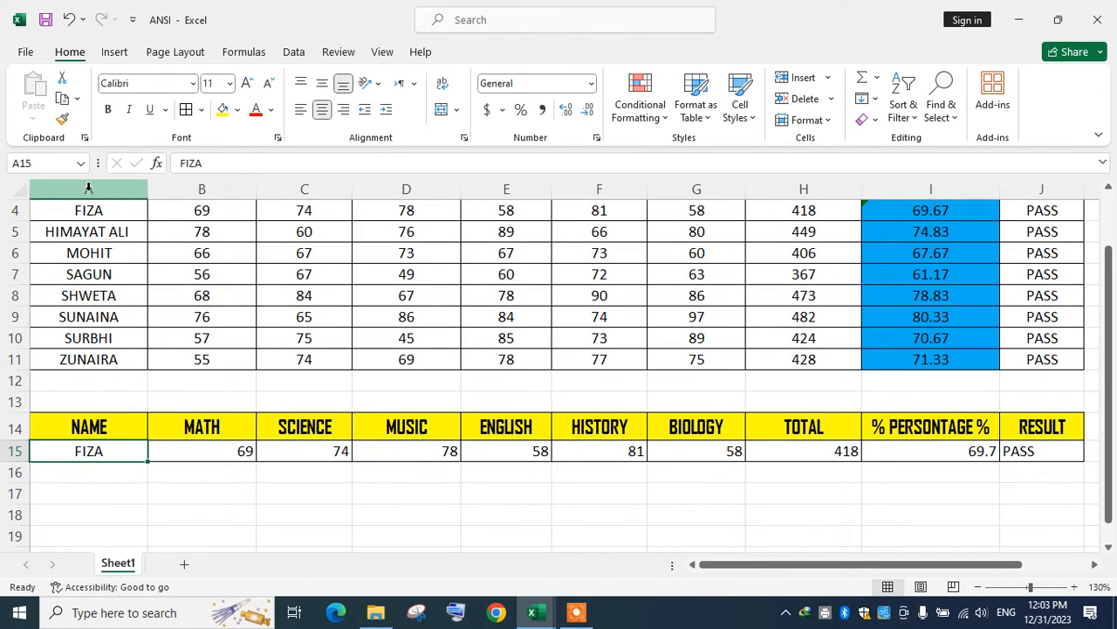
{"action": "double_click", "coordinate": [76, 52]}
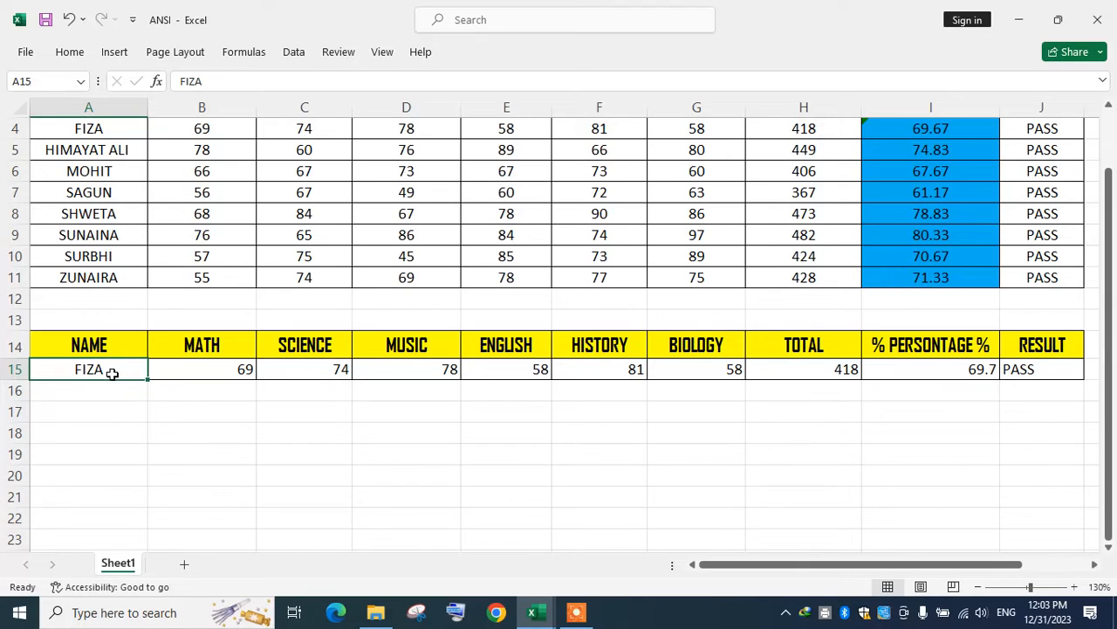
{"action": "type", "text": "MOHIT"}
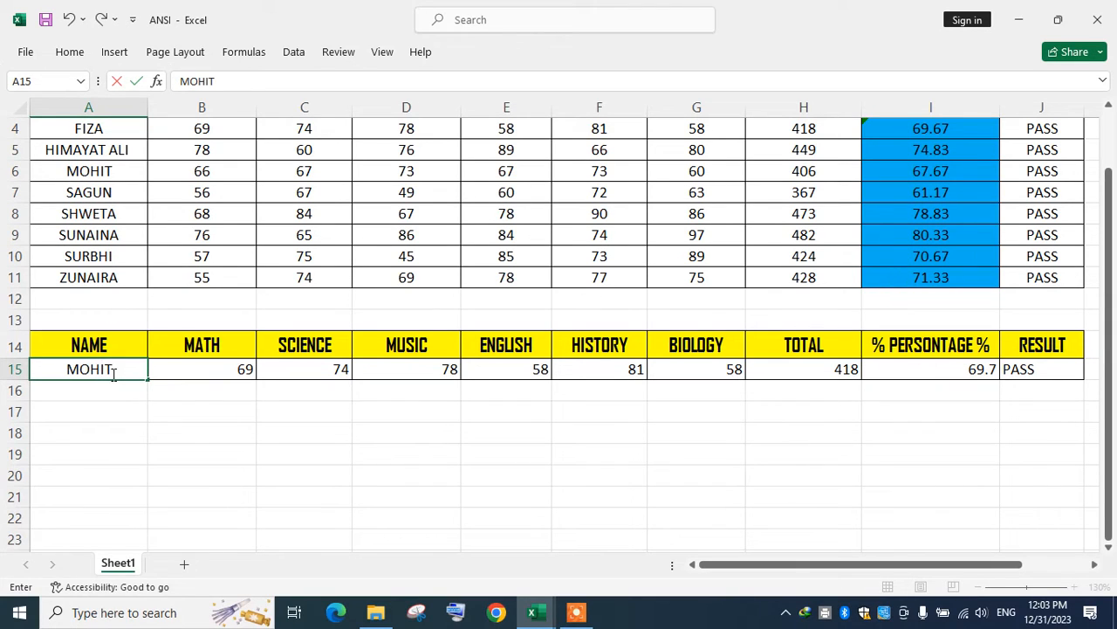
{"action": "key", "text": "Return"}
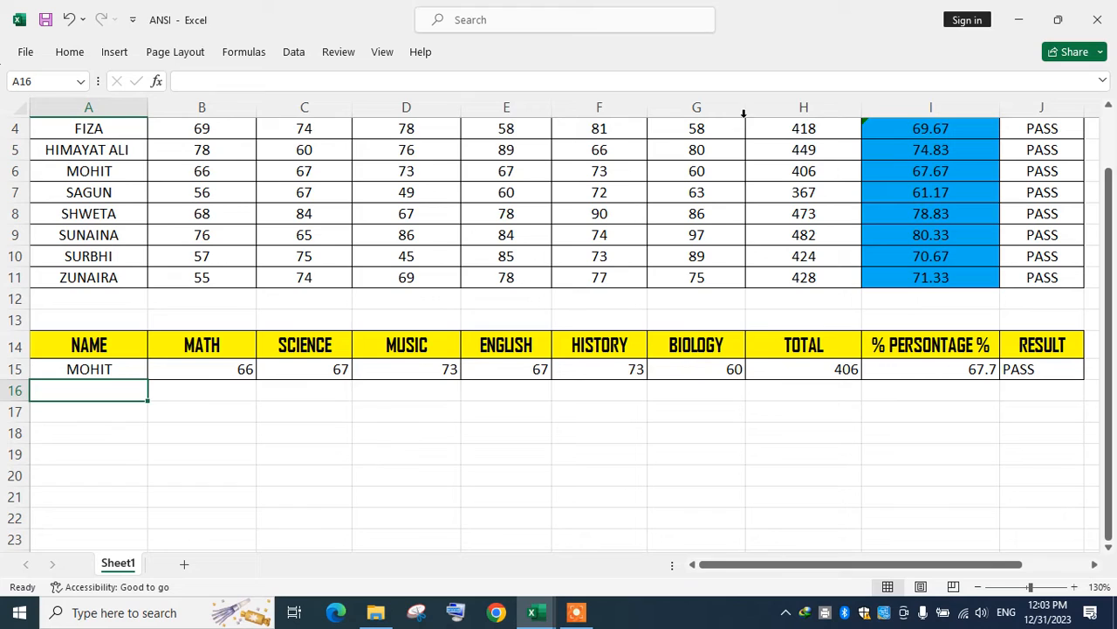
Compare the source marks in row 6 with the looked-up percentage and result in I15 and J15
{"action": "left_click", "coordinate": [817, 166]}
{"action": "left_click_drag", "start_coordinate": [817, 167], "coordinate": [507, 171]}
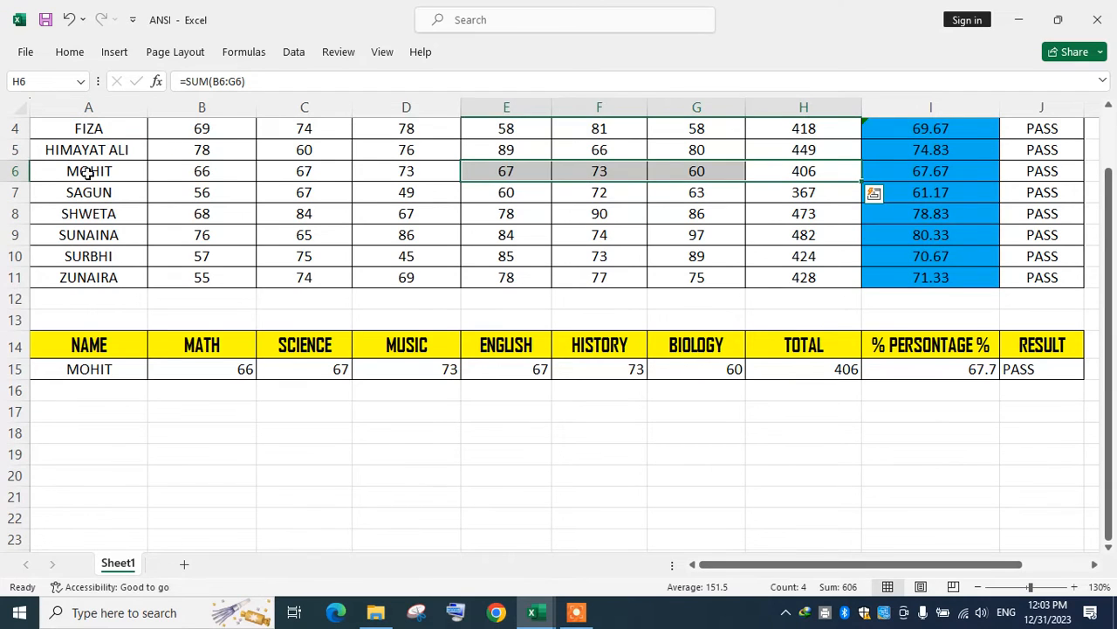
{"action": "left_click_drag", "start_coordinate": [96, 171], "coordinate": [903, 172]}
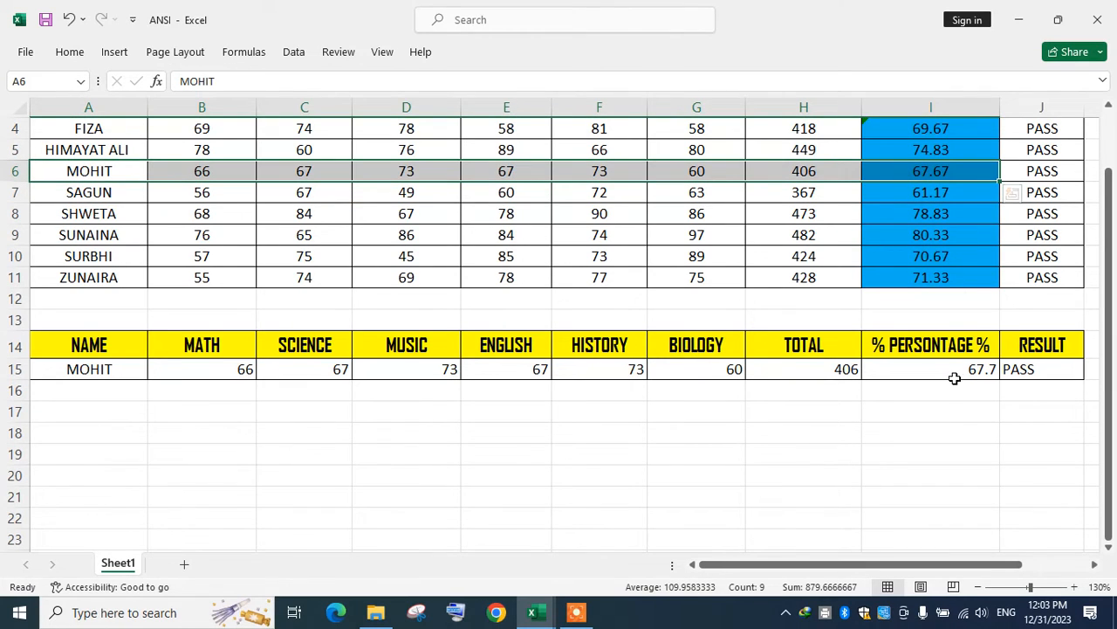
{"action": "left_click", "coordinate": [962, 370]}
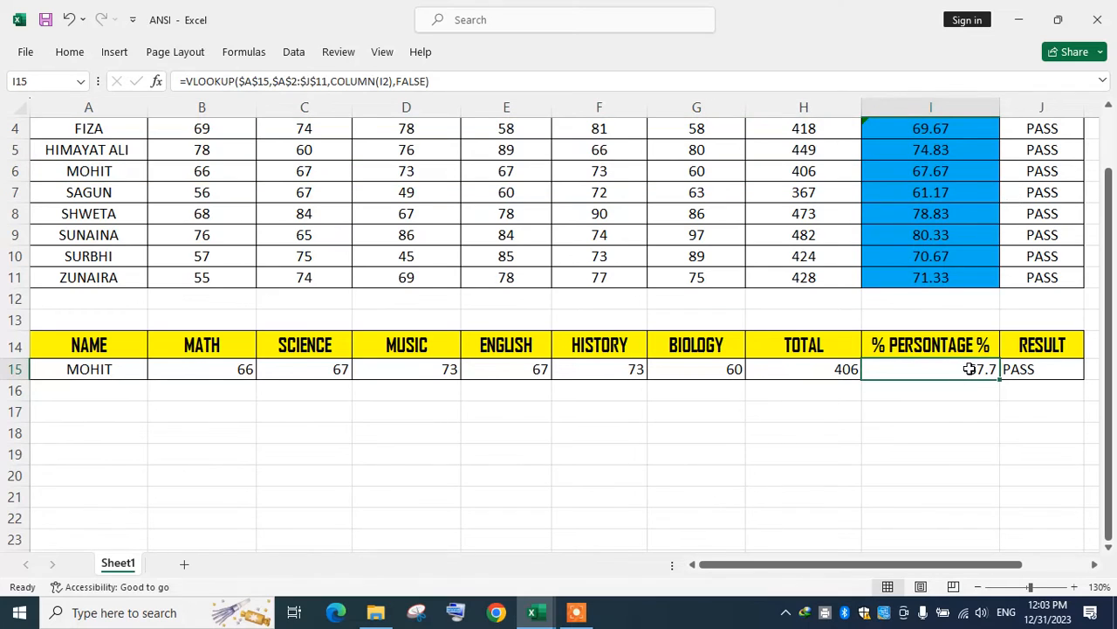
{"action": "left_click", "coordinate": [1022, 369]}
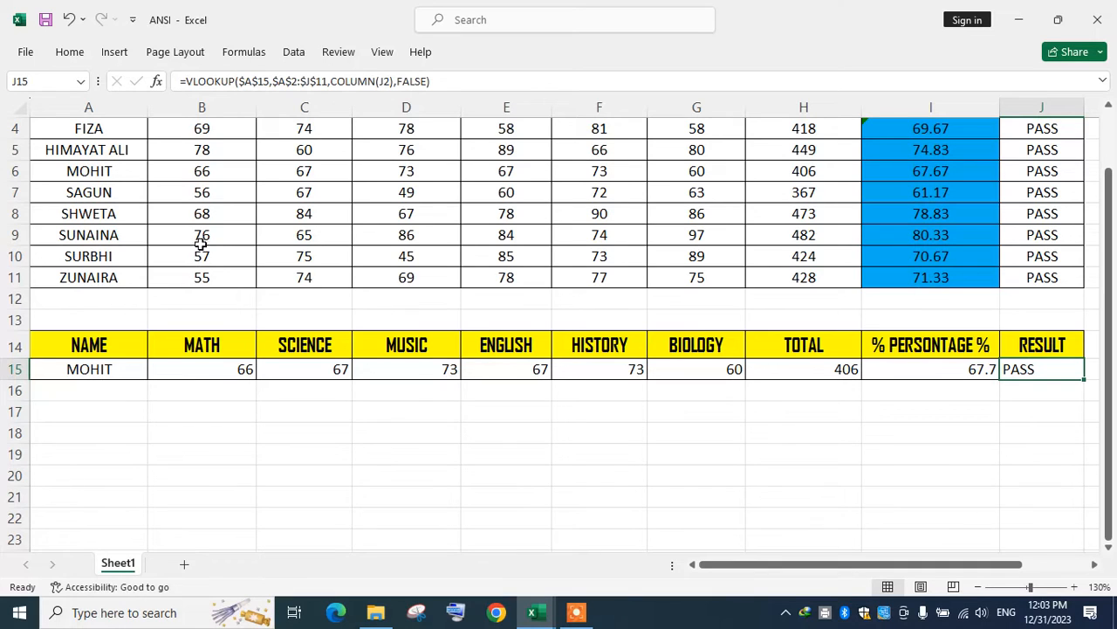
Change the row 5 marks to MATH 30, SCIENCE 5, MUSIC 35 and ENGLISH 40, and check the result formula in J5
{"action": "left_click", "coordinate": [197, 149]}
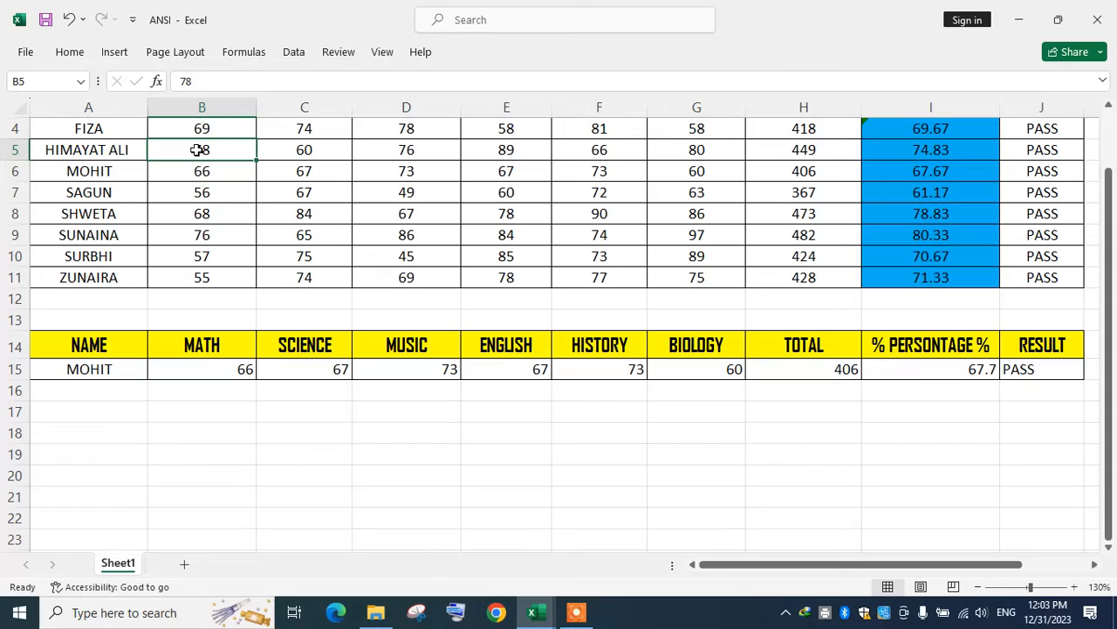
{"action": "type", "text": "30"}
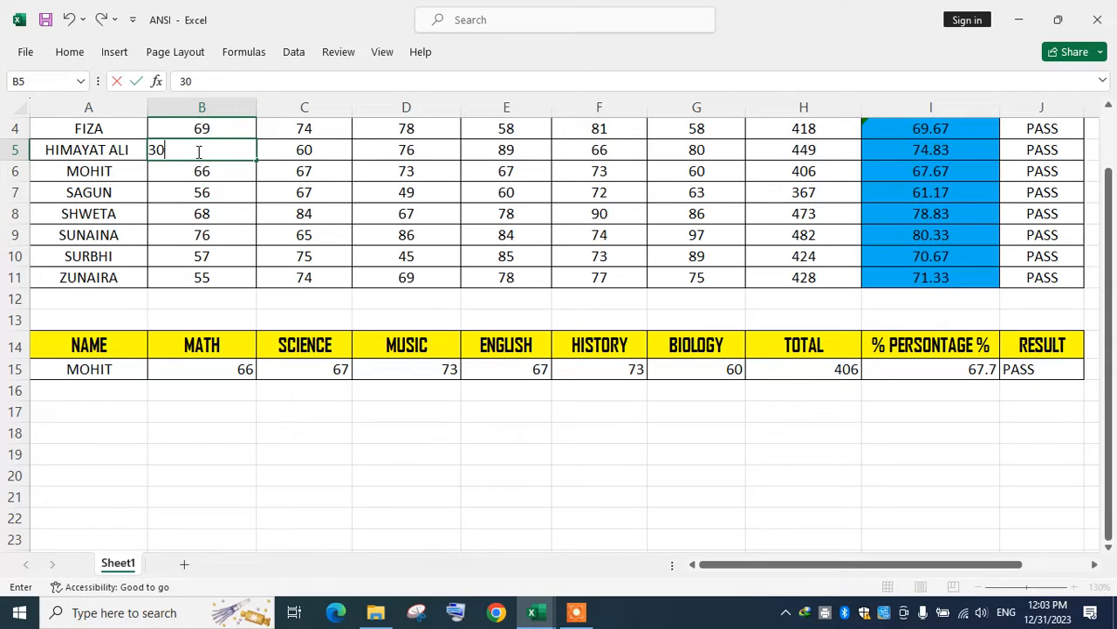
{"action": "key", "text": "Tab"}
{"action": "type", "text": "5"}
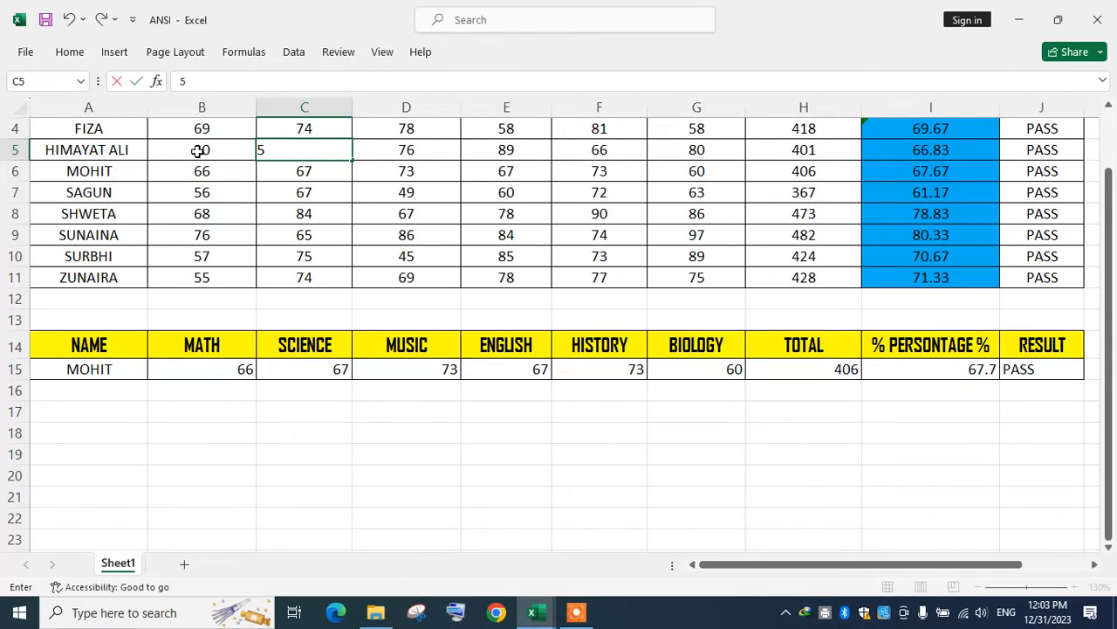
{"action": "key", "text": "Tab"}
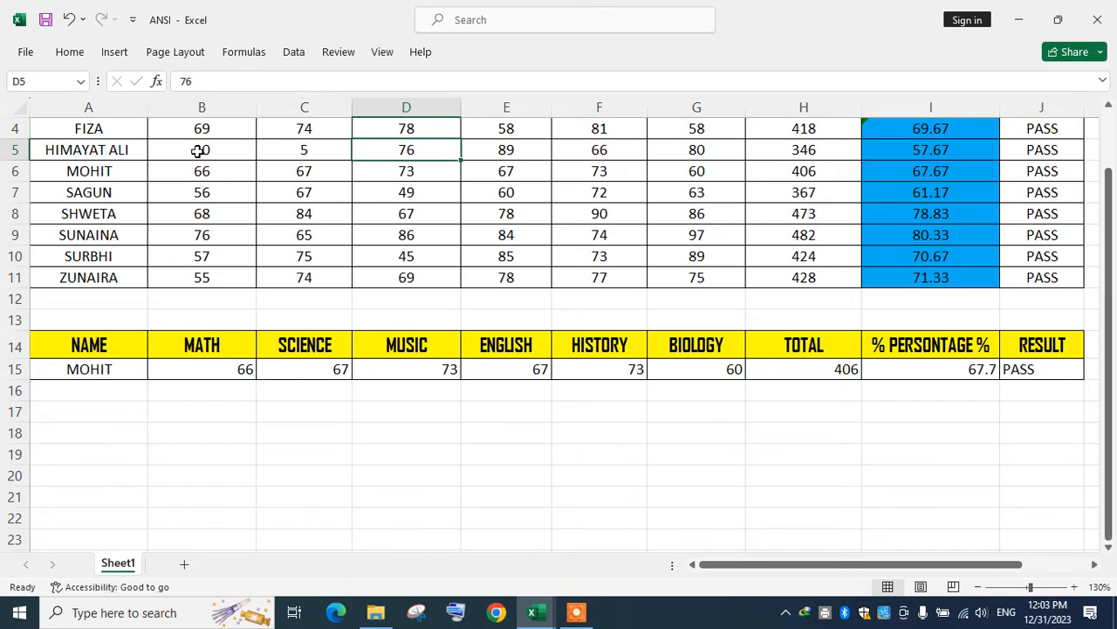
{"action": "type", "text": "35"}
{"action": "key", "text": "Tab"}
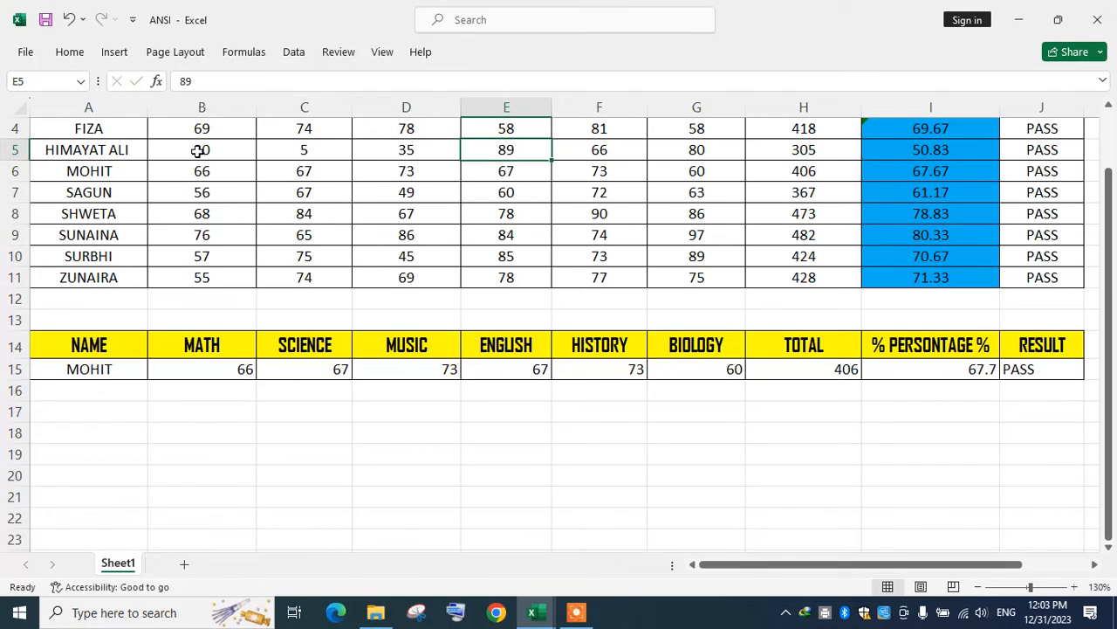
{"action": "type", "text": "40"}
{"action": "key", "text": "Tab"}
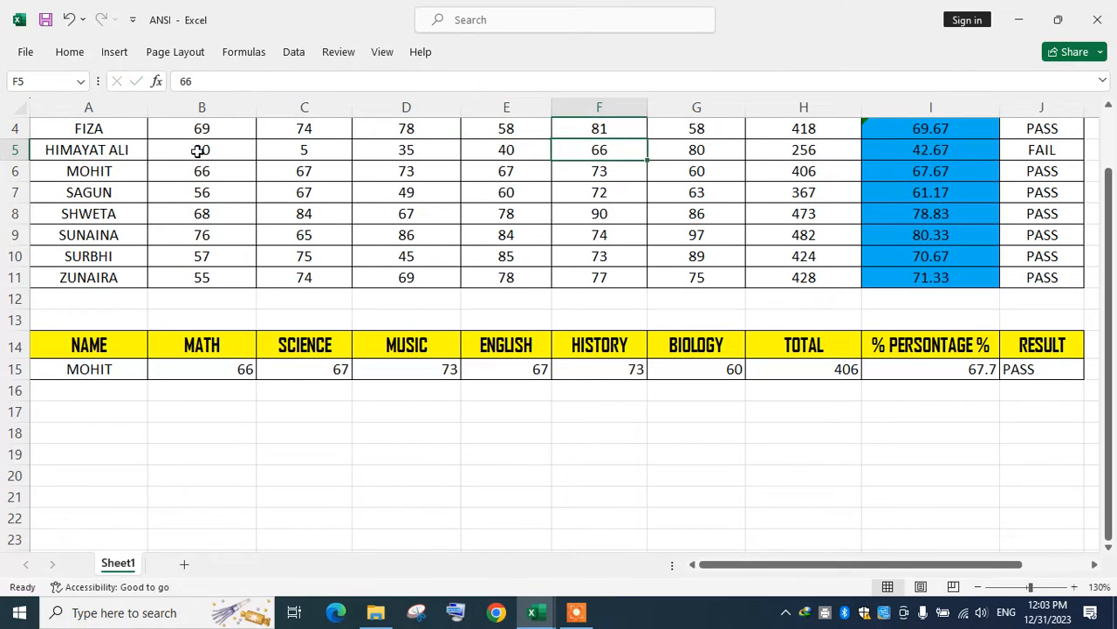
{"action": "scroll", "coordinate": [201, 150], "scroll_direction": "up", "scroll_amount": 1}
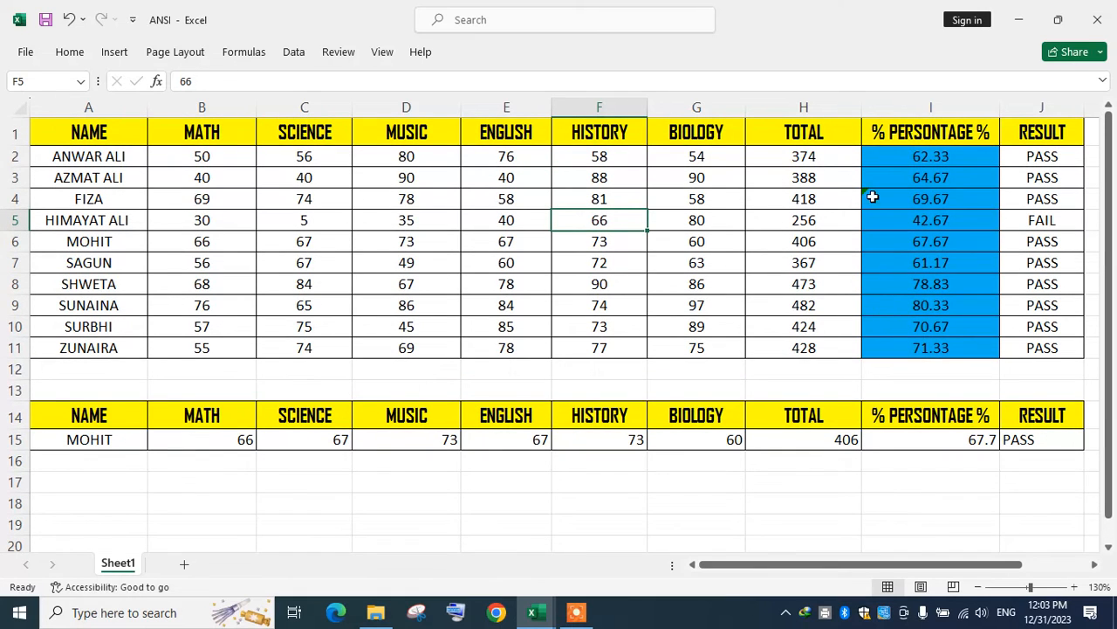
{"action": "left_click", "coordinate": [1050, 218]}
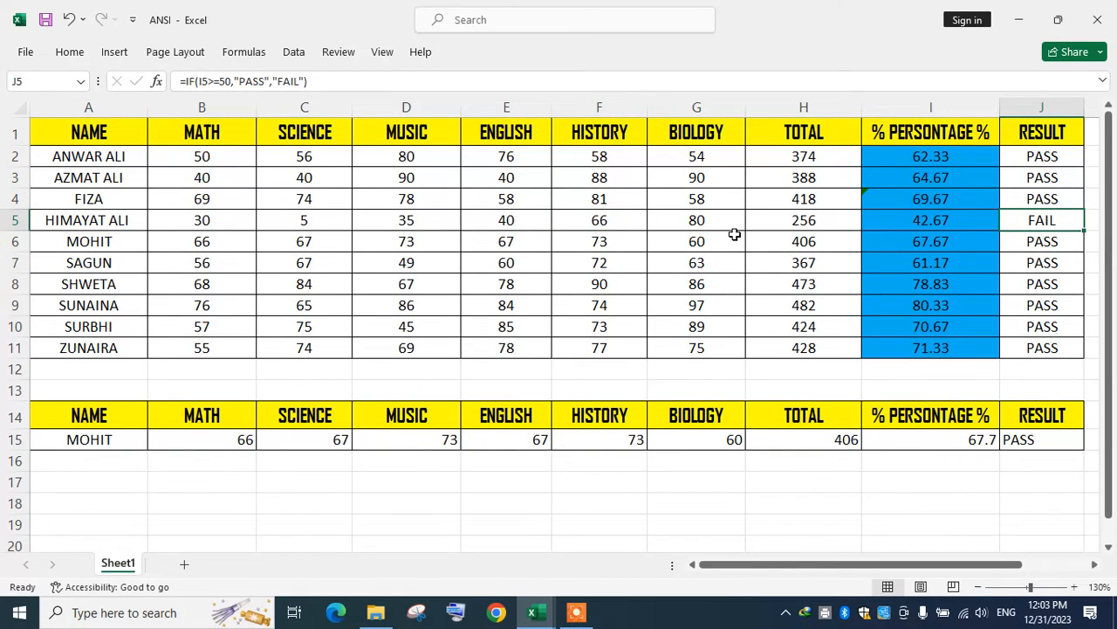
{"action": "left_click_drag", "start_coordinate": [60, 212], "coordinate": [1064, 215]}
{"action": "left_click", "coordinate": [1038, 437]}
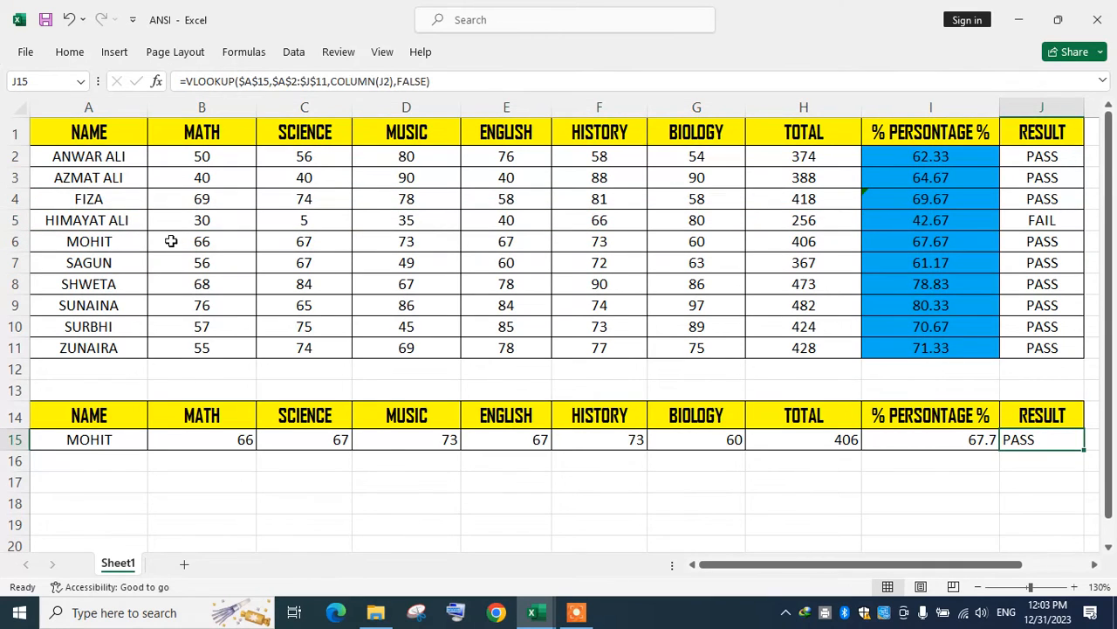
Replace the student name in A15 with the name from A5
{"action": "left_click", "coordinate": [97, 440]}
{"action": "type", "text": "HIMAYAT AL"}
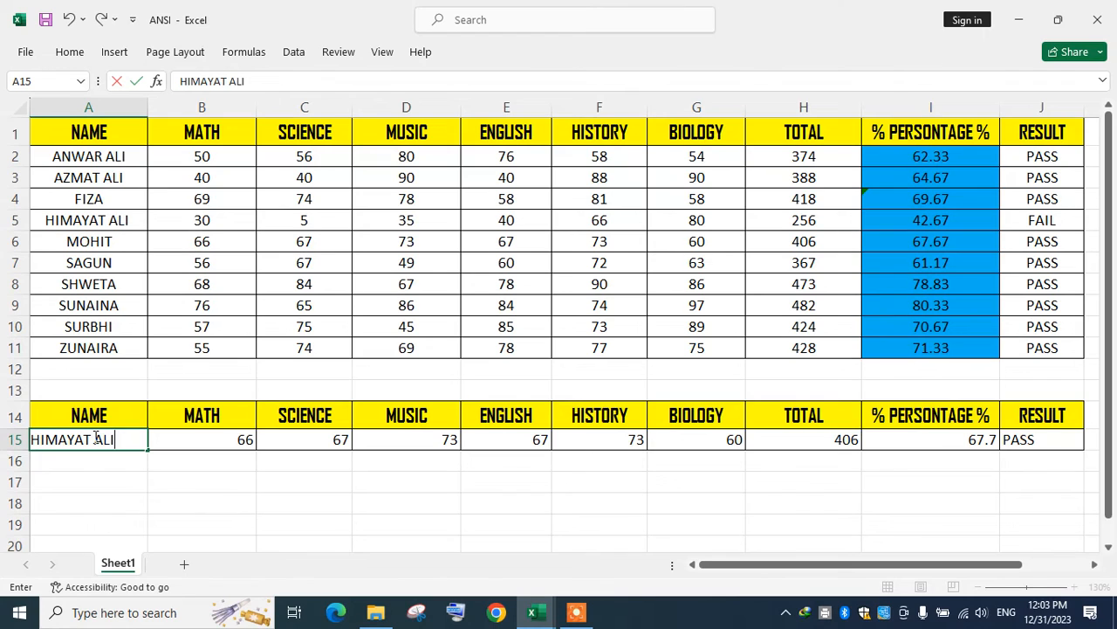
{"action": "type", "text": "I"}
{"action": "key", "text": "Return"}
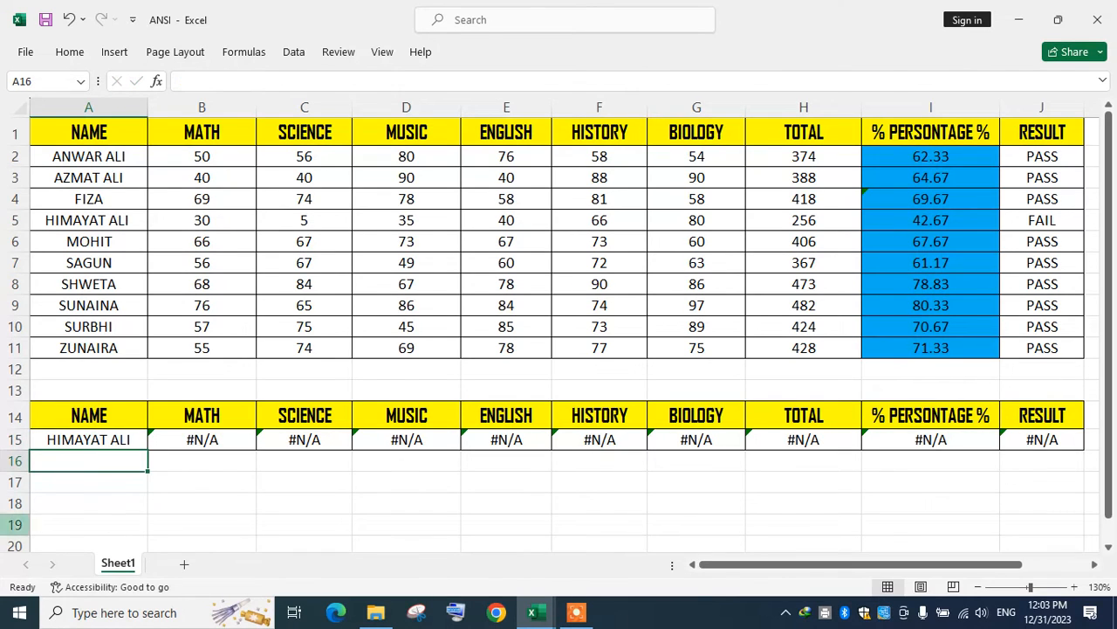
Compare the names in A15 and A5 and remove the trailing space from the name in A5
{"action": "left_click", "coordinate": [73, 439]}
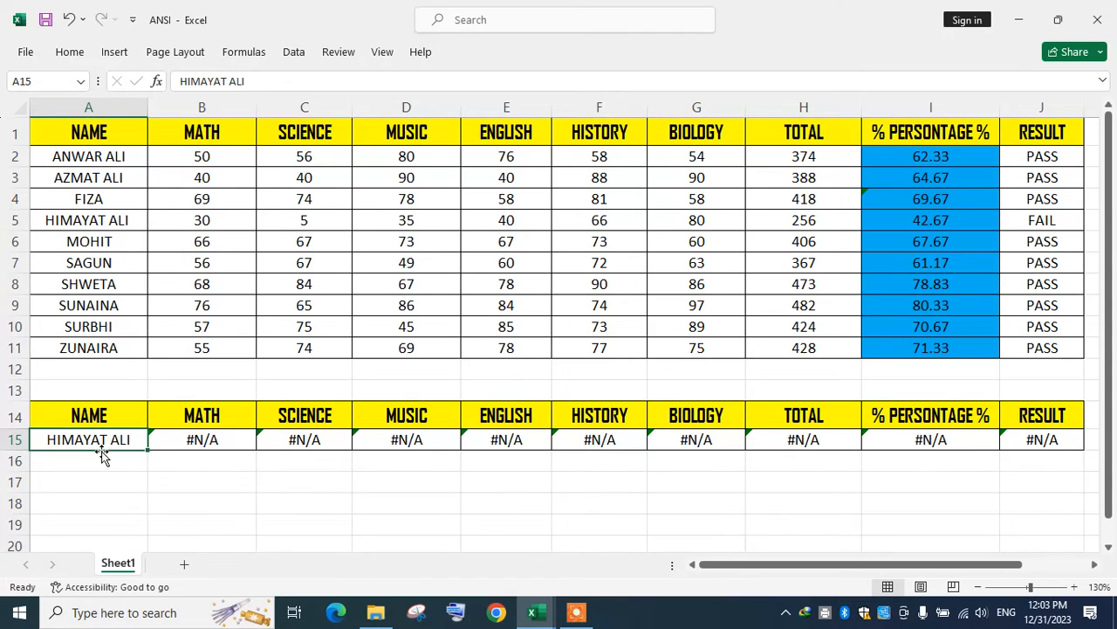
{"action": "left_click", "coordinate": [70, 218]}
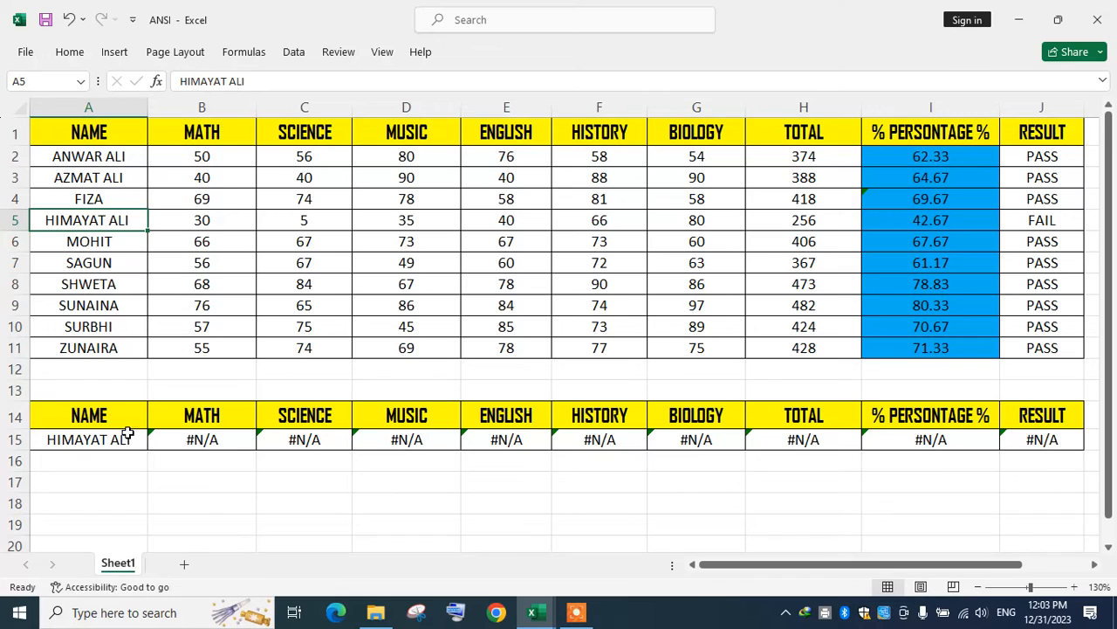
{"action": "left_click_drag", "start_coordinate": [190, 439], "coordinate": [1052, 436]}
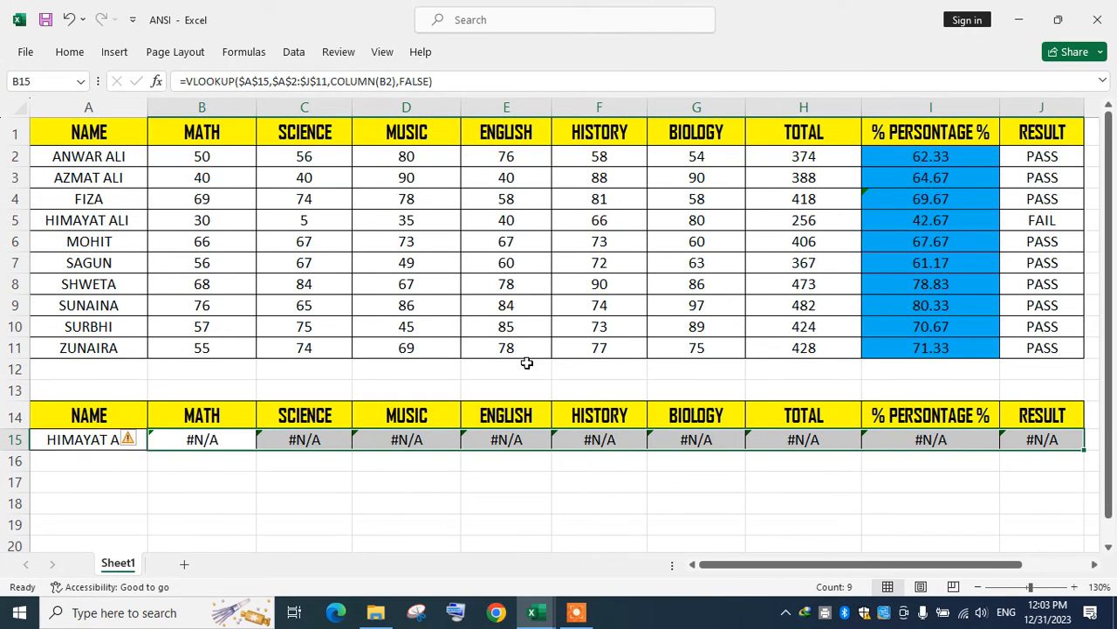
{"action": "left_click", "coordinate": [107, 221]}
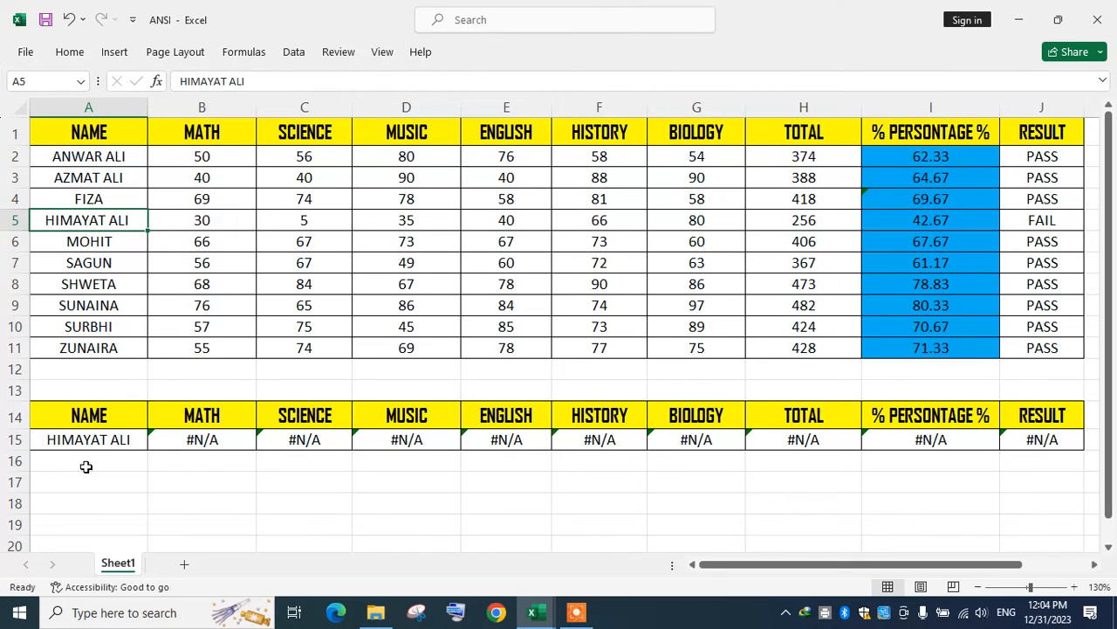
{"action": "double_click", "coordinate": [123, 223]}
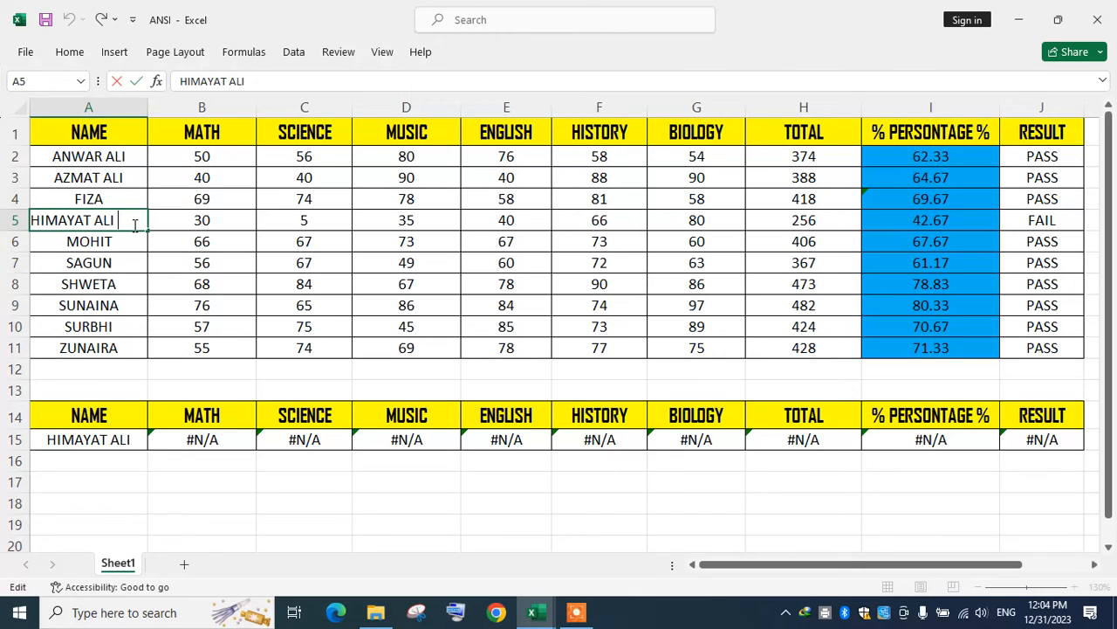
{"action": "key", "text": "Return"}
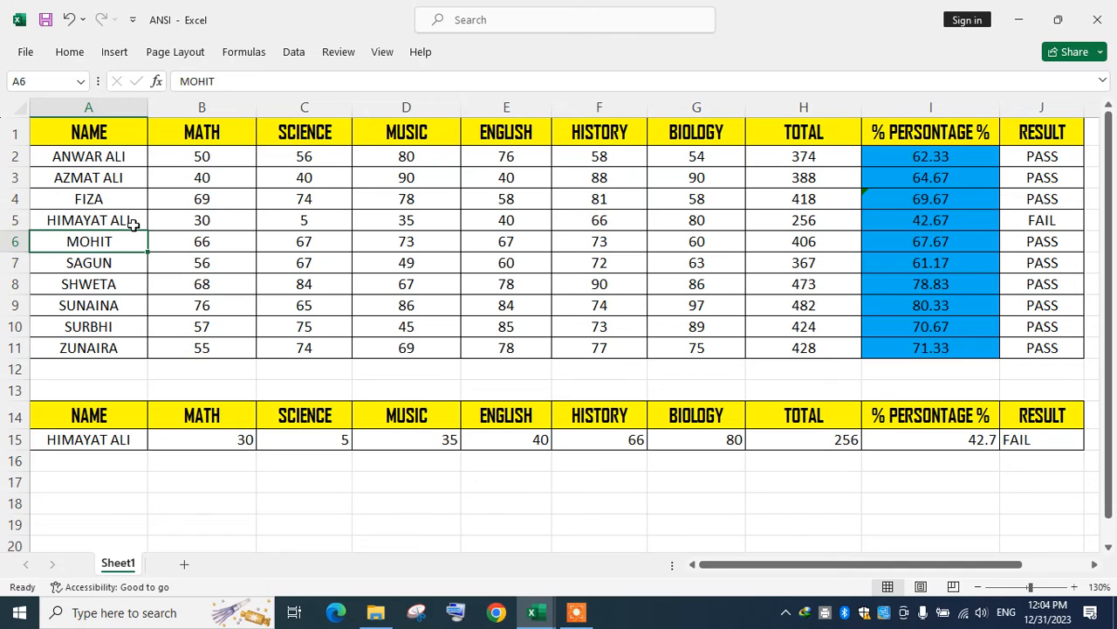
Review the looked-up values in row 15 and check the name in A5 for extra spaces
{"action": "left_click_drag", "start_coordinate": [71, 439], "coordinate": [1017, 443]}
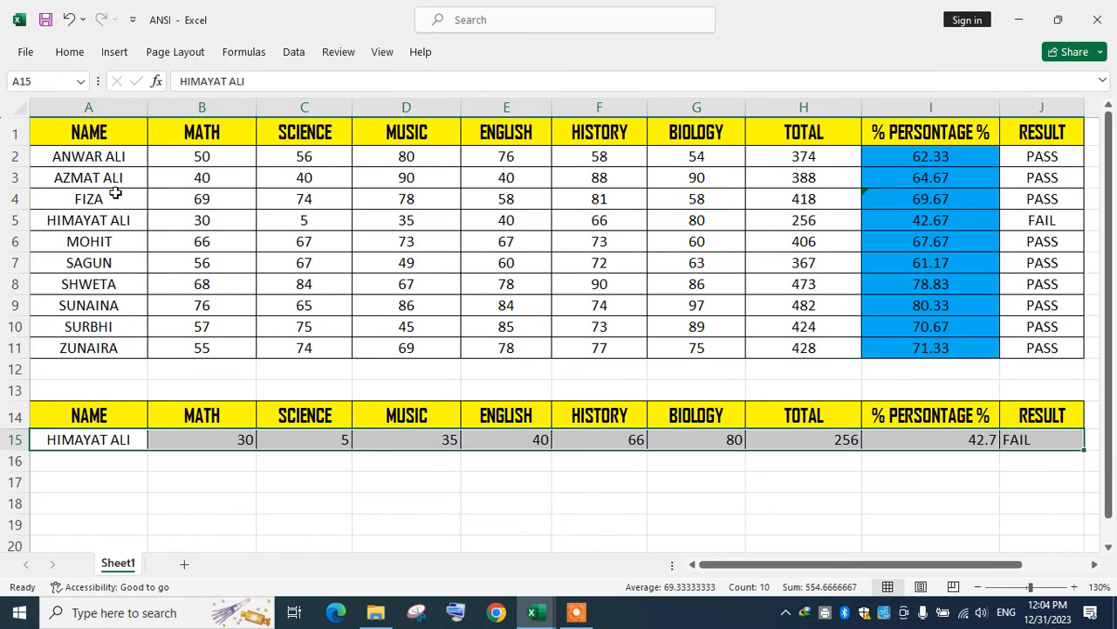
{"action": "left_click", "coordinate": [108, 222]}
{"action": "double_click", "coordinate": [125, 220]}
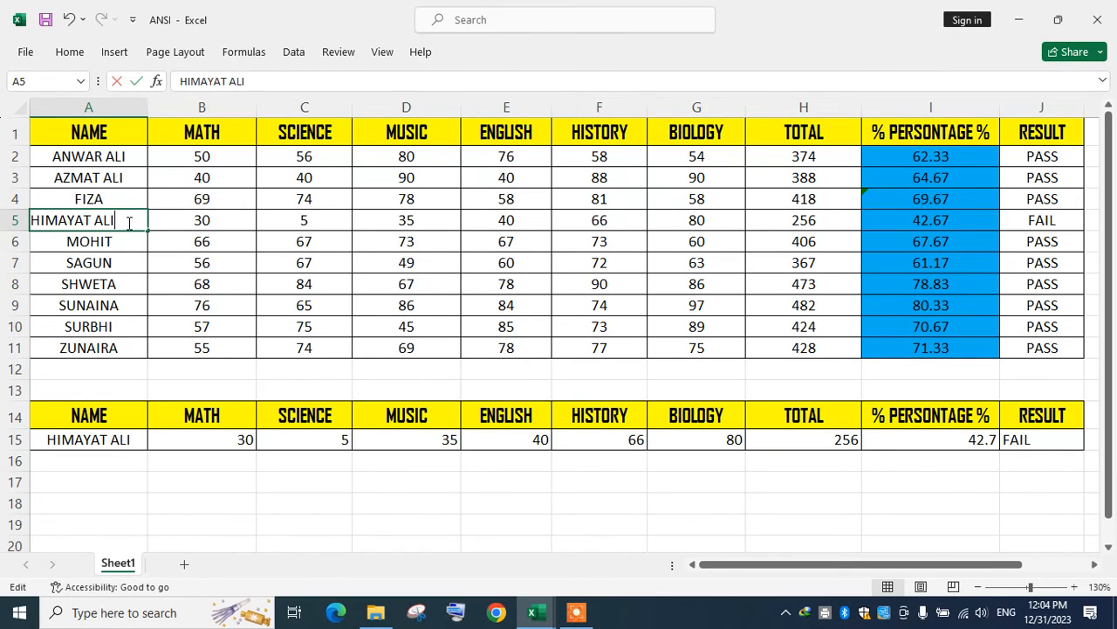
{"action": "key", "text": "shift+Home"}
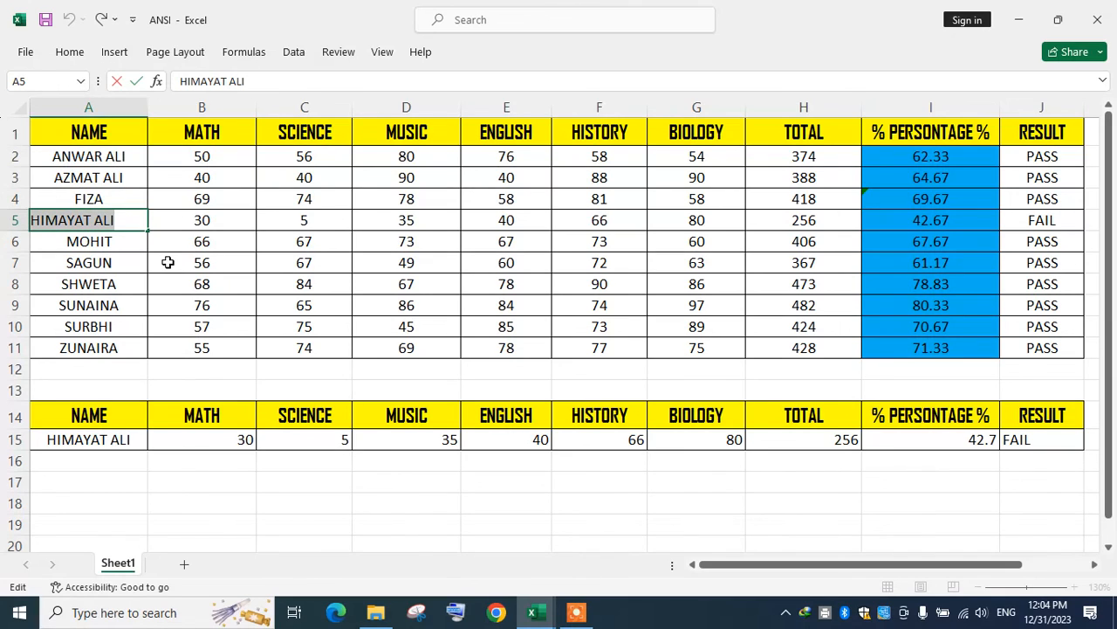
{"action": "key", "text": "Return"}
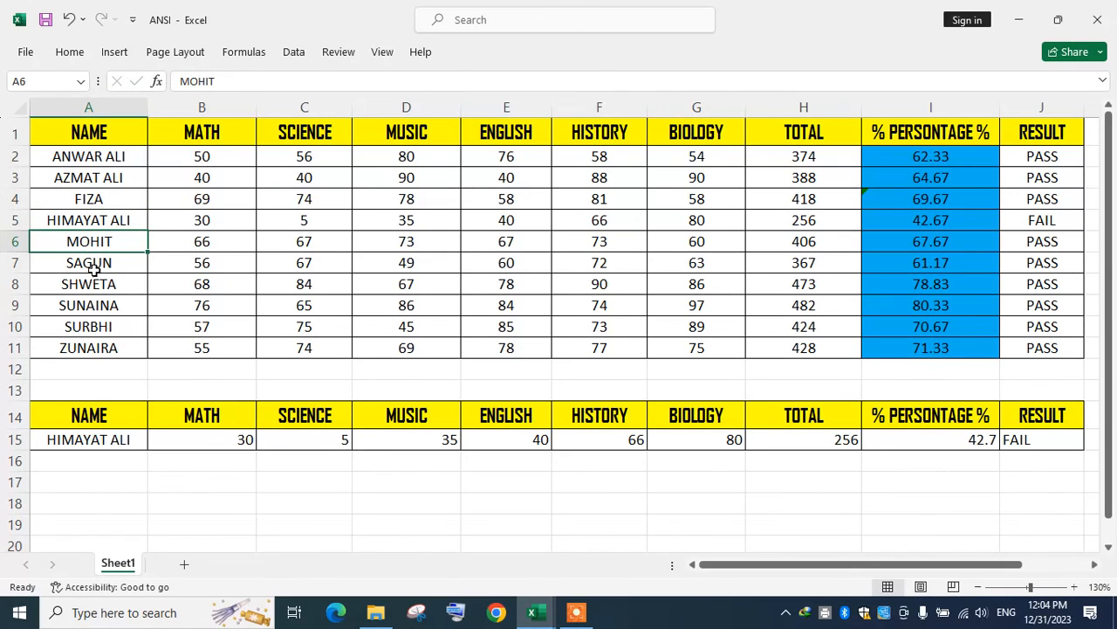
{"action": "left_click_drag", "start_coordinate": [116, 439], "coordinate": [1018, 440]}
{"action": "left_click", "coordinate": [821, 512]}
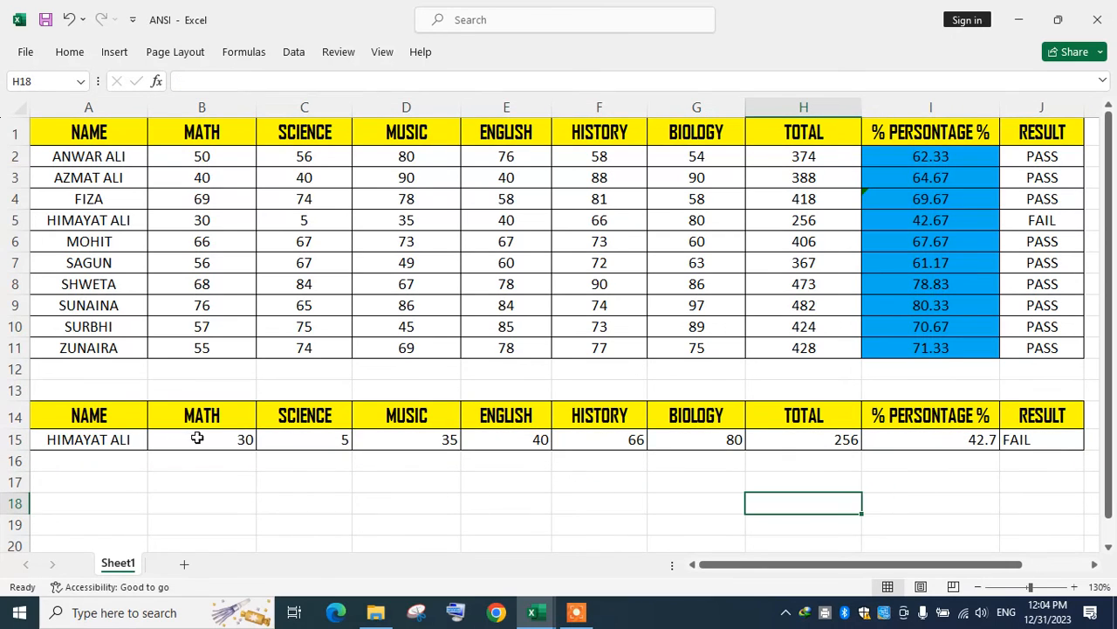
Enlarge the sheet and open the B15 VLOOKUP formula to examine its absolute references and COLUMN index
{"action": "scroll", "coordinate": [318, 489], "scroll_direction": "up", "scroll_amount": 1, "text": "ctrl"}
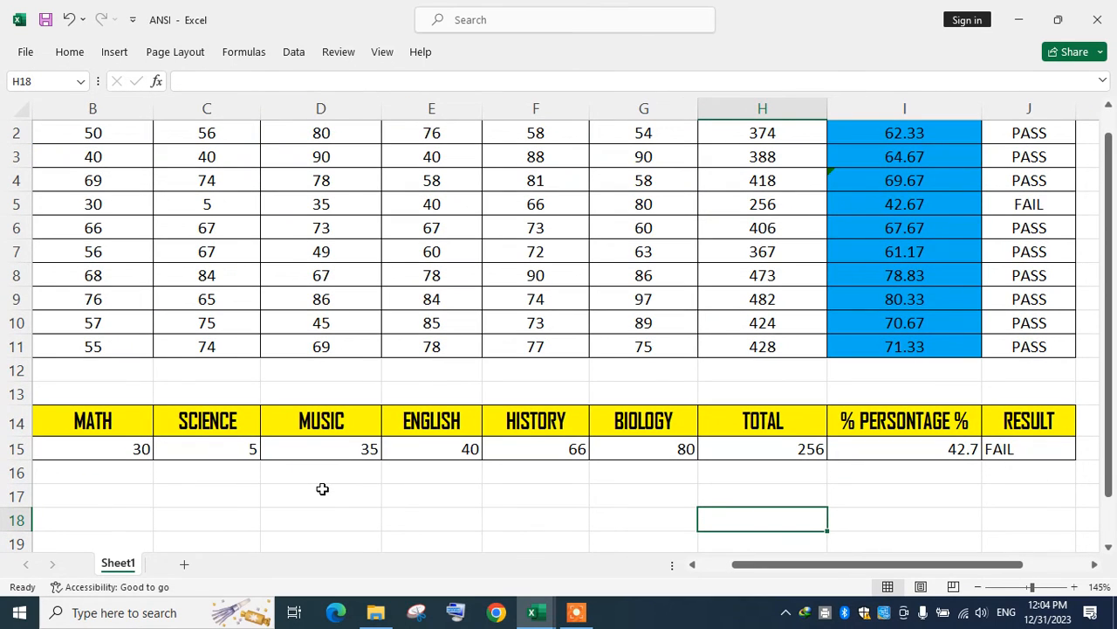
{"action": "left_click_drag", "start_coordinate": [744, 565], "coordinate": [705, 567]}
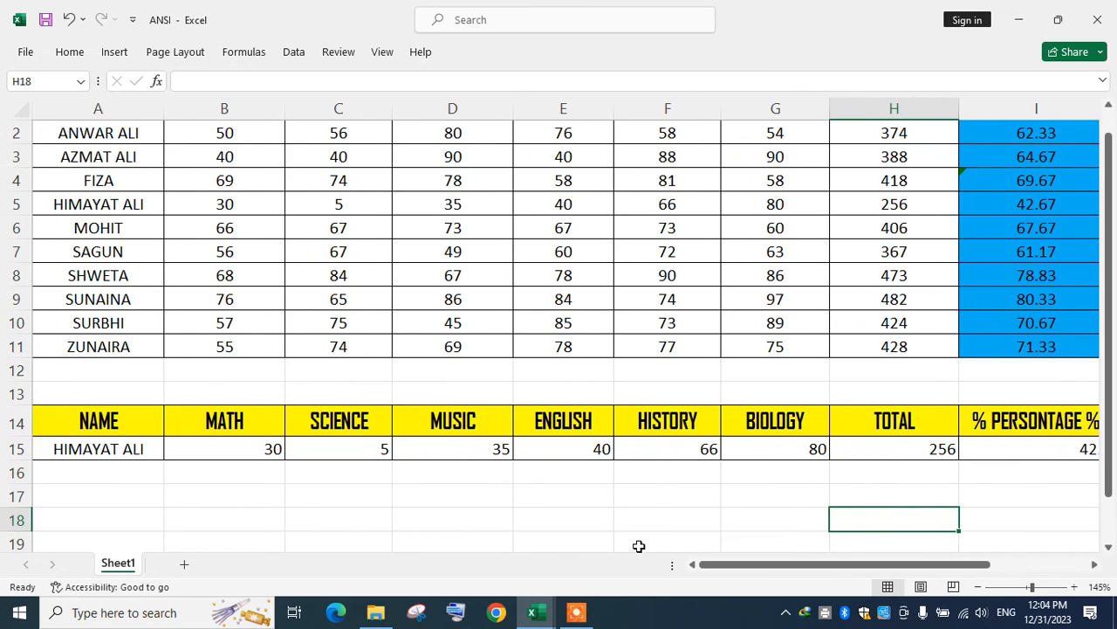
{"action": "scroll", "coordinate": [335, 496], "scroll_direction": "up", "scroll_amount": 1, "text": "ctrl"}
{"action": "scroll", "coordinate": [245, 349], "scroll_direction": "up", "scroll_amount": 1}
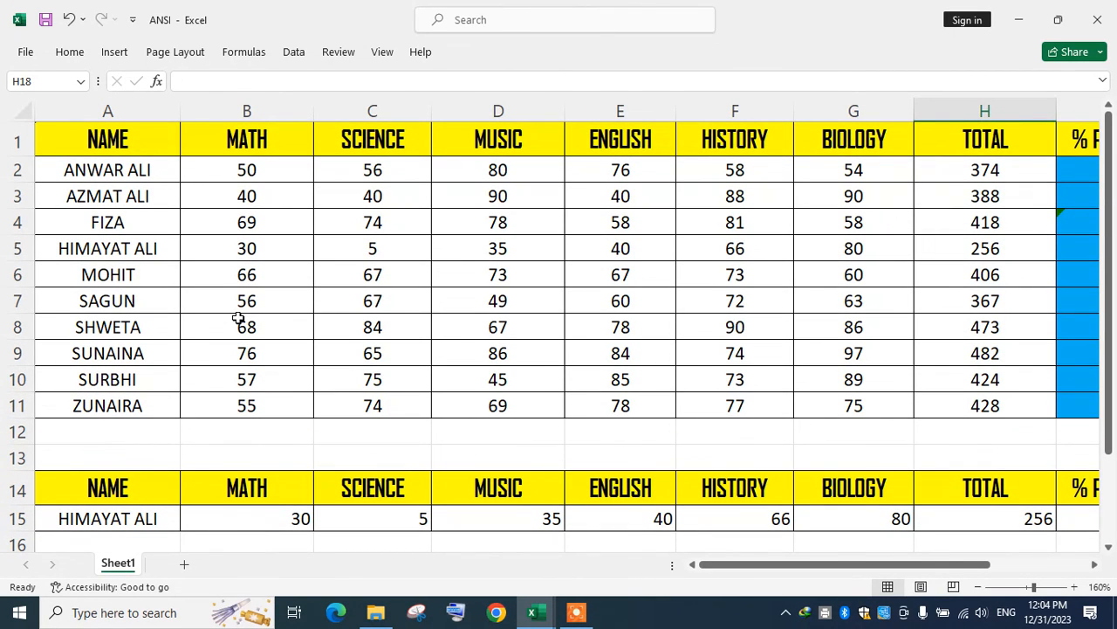
{"action": "double_click", "coordinate": [271, 519]}
{"action": "left_click", "coordinate": [595, 513]}
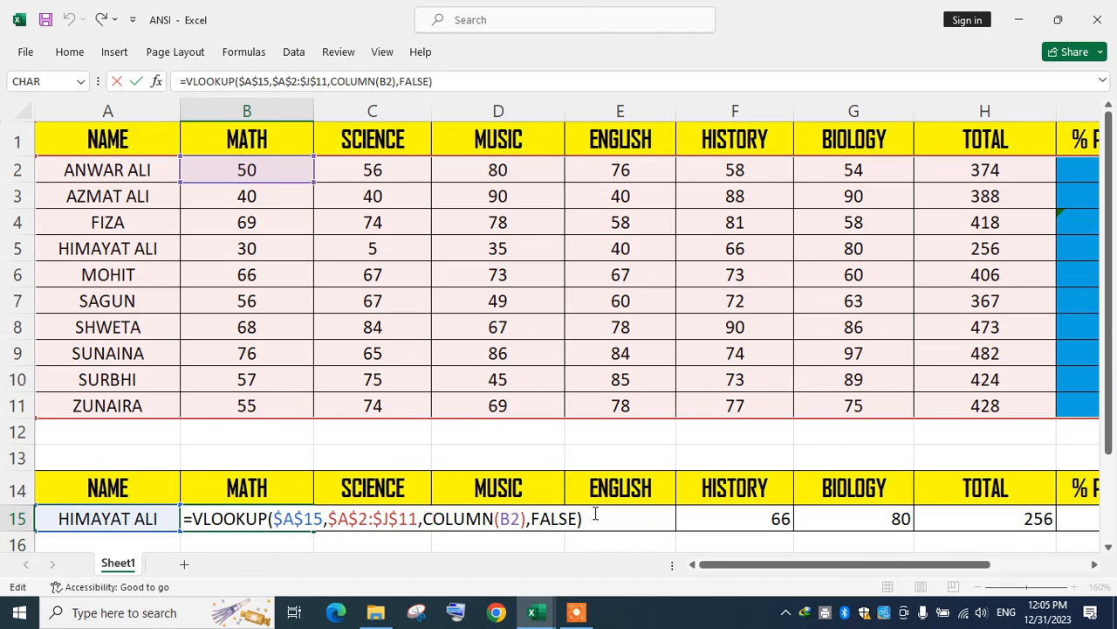
{"action": "scroll", "coordinate": [591, 511], "scroll_direction": "down", "scroll_amount": 2}
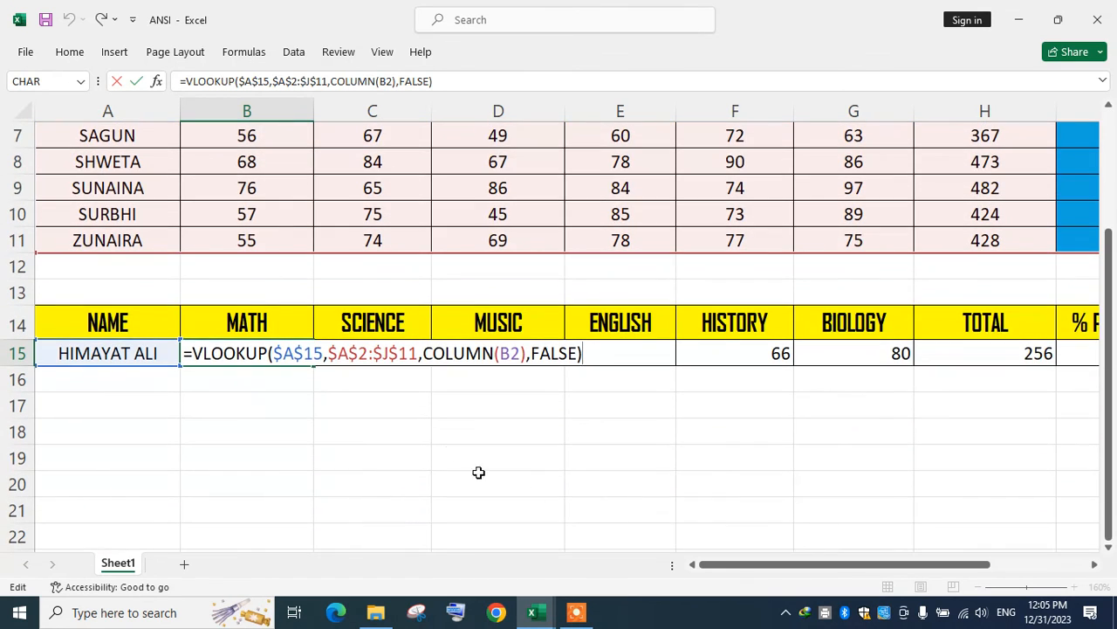
{"action": "left_click_drag", "start_coordinate": [186, 353], "coordinate": [669, 360]}
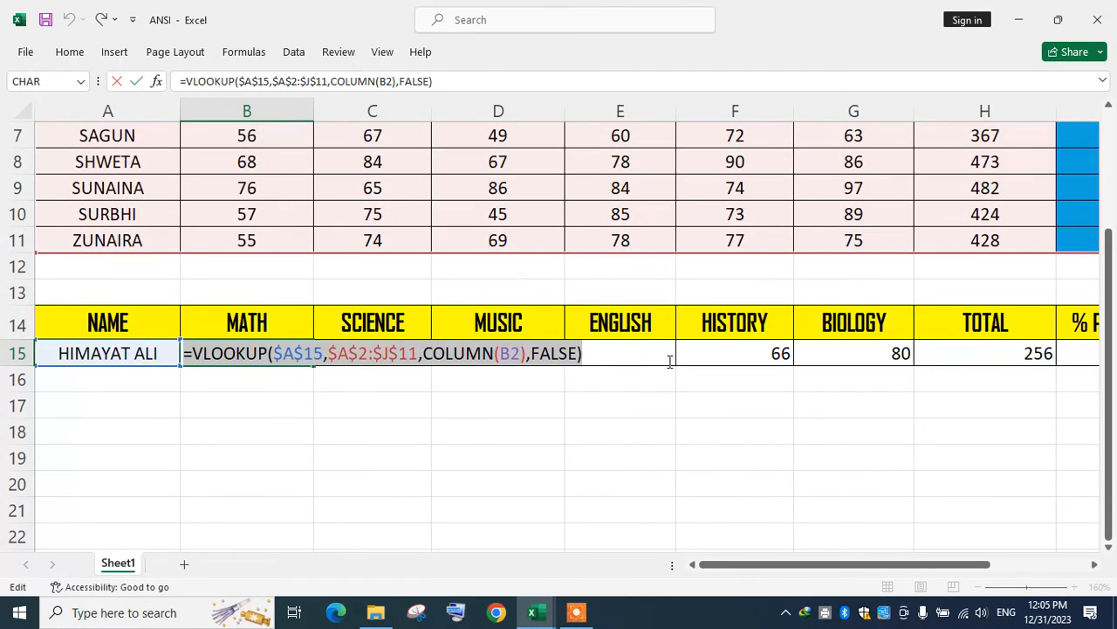
{"action": "left_click", "coordinate": [607, 352]}
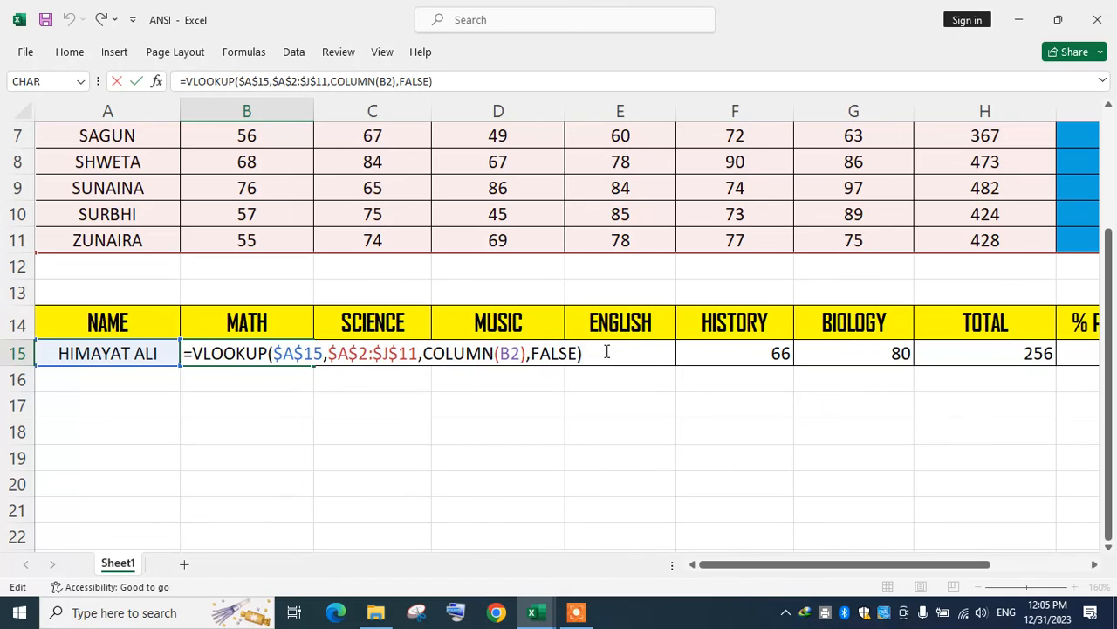